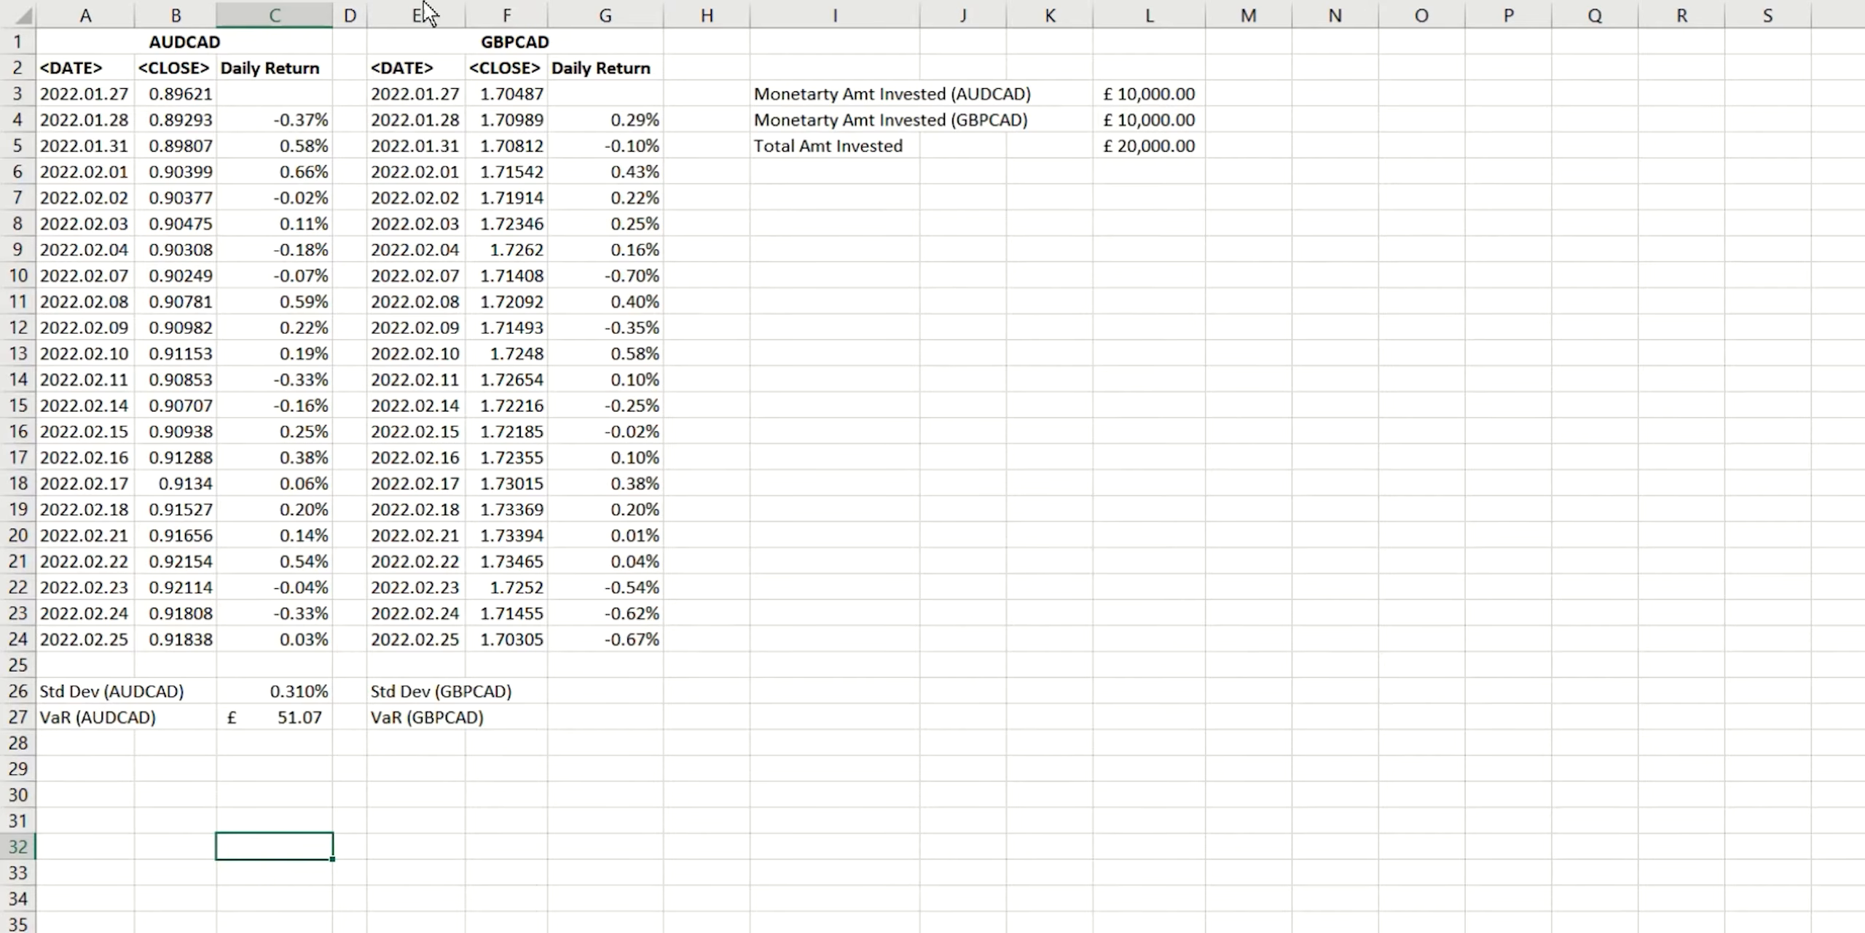
Examine the GBPCAD columns: the closing prices, the daily return formula in G4, and the returns in G4:G24.
{"action": "left_click_drag", "start_coordinate": [430, 16], "coordinate": [588, 24]}
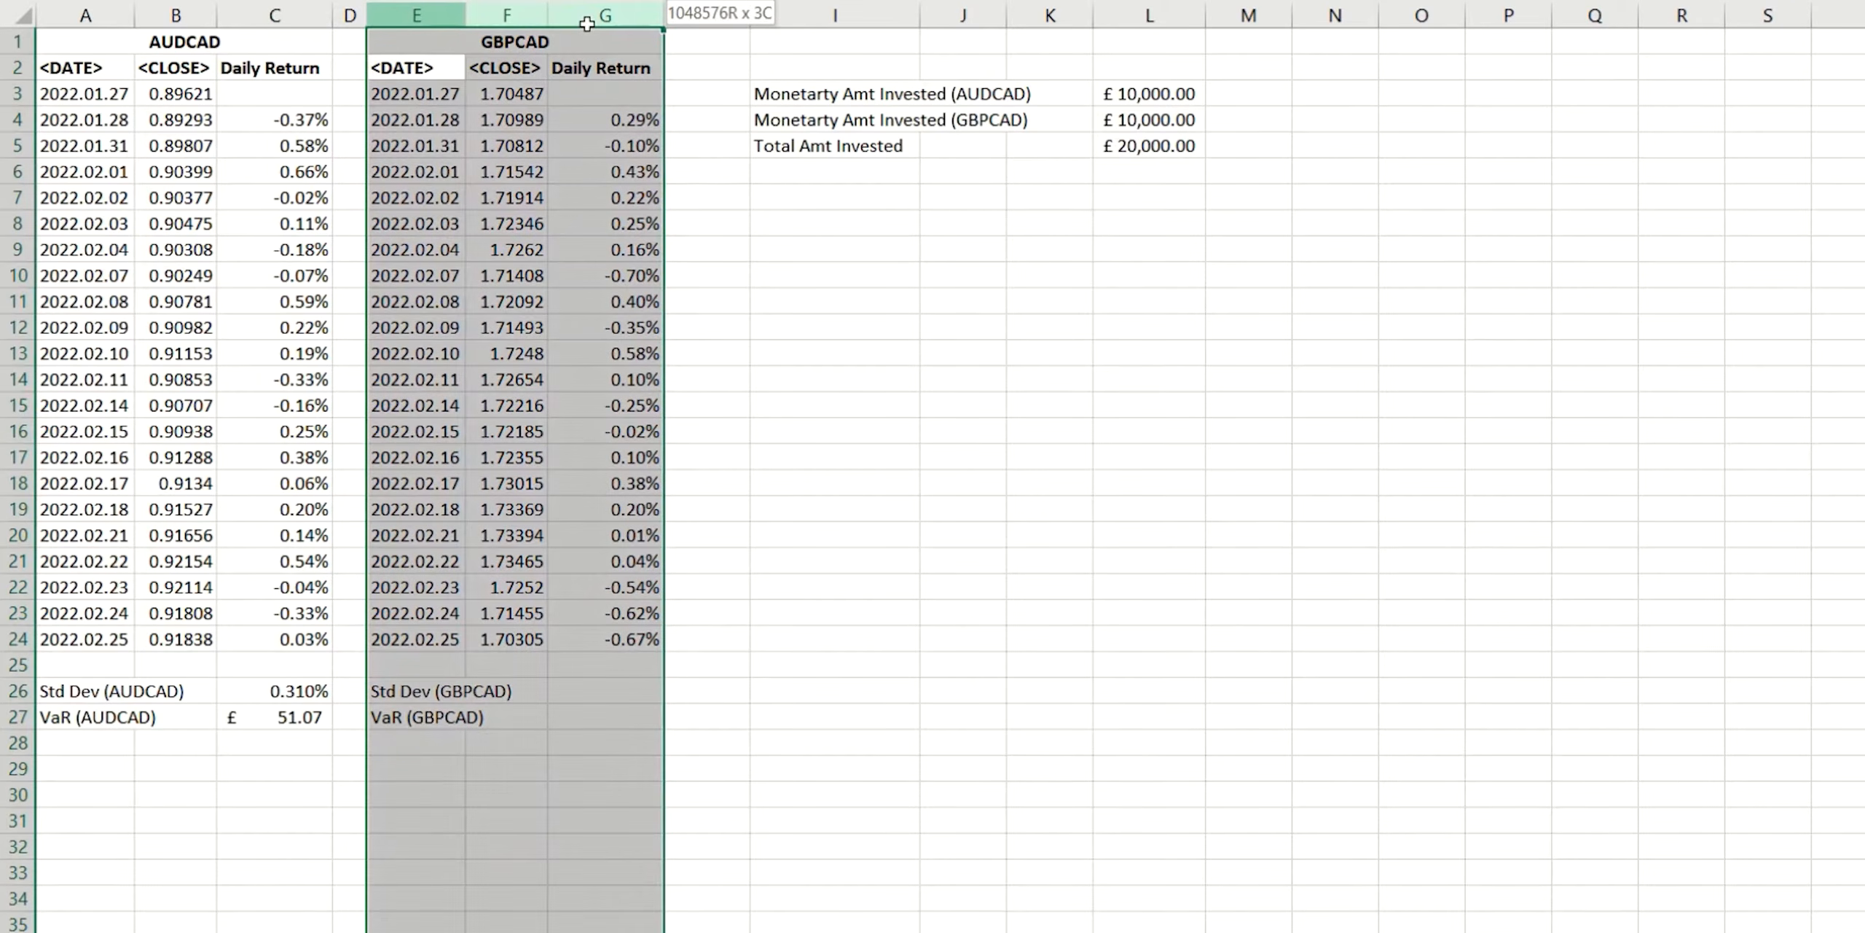
{"action": "left_click", "coordinate": [502, 44]}
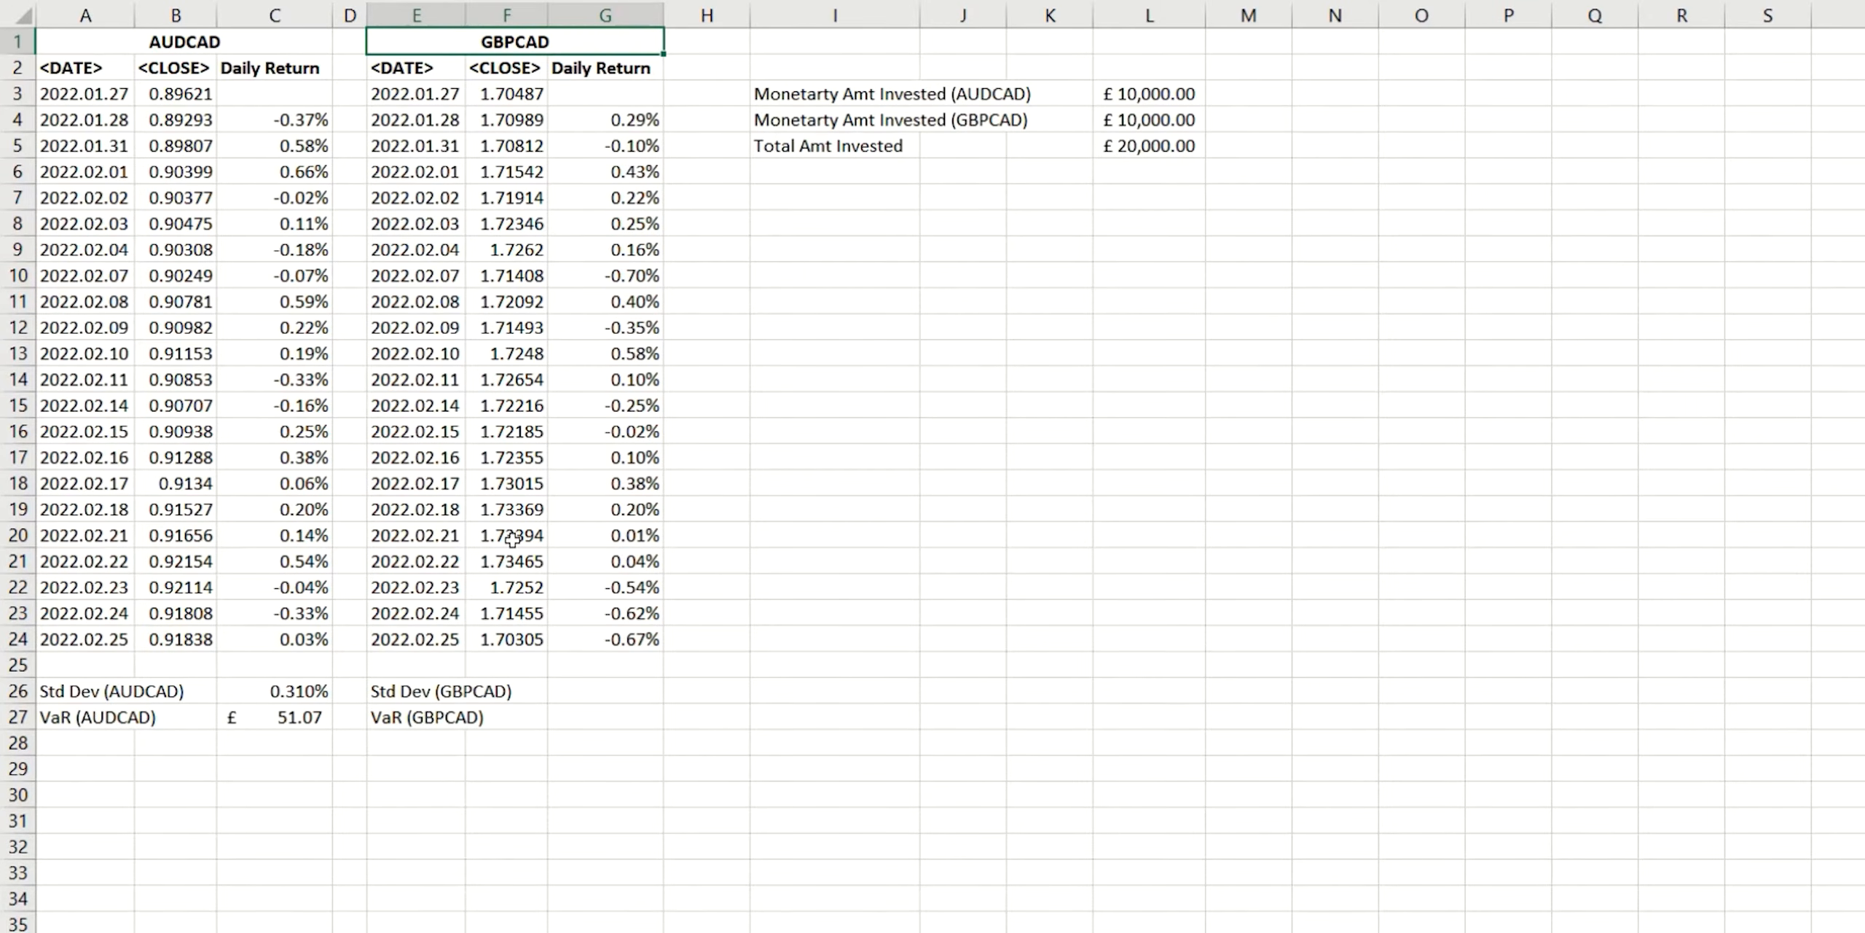
{"action": "left_click", "coordinate": [508, 95]}
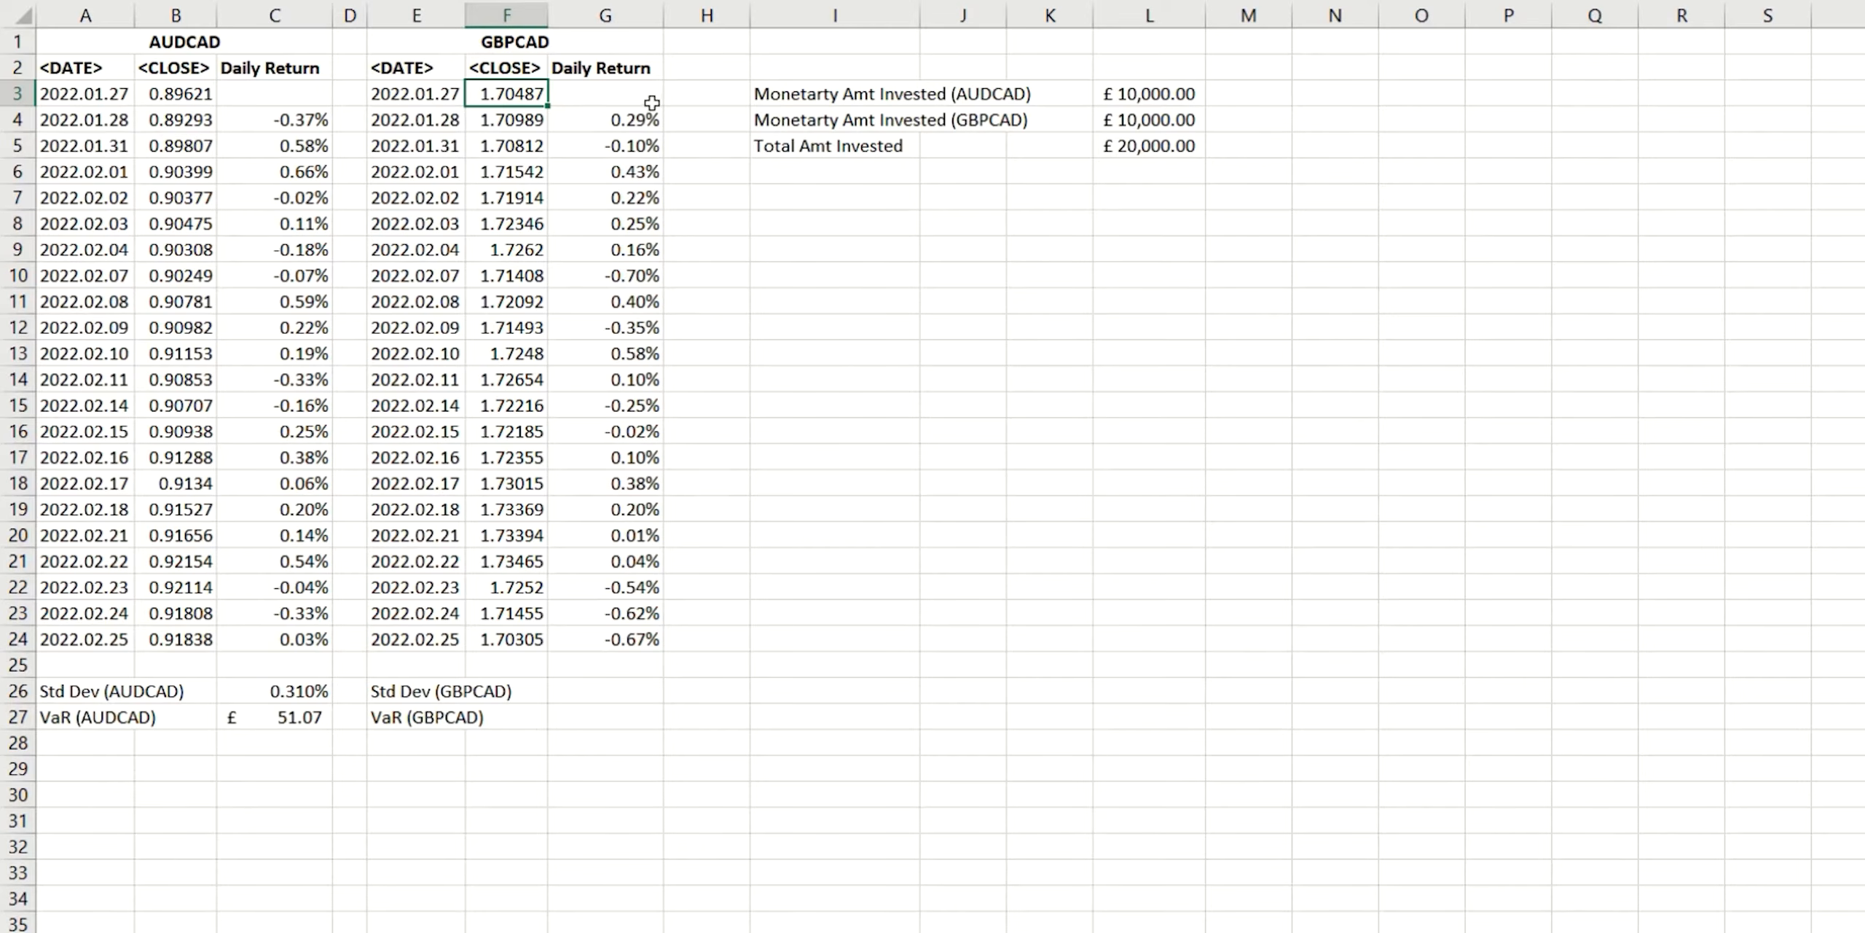
{"action": "left_click", "coordinate": [603, 124]}
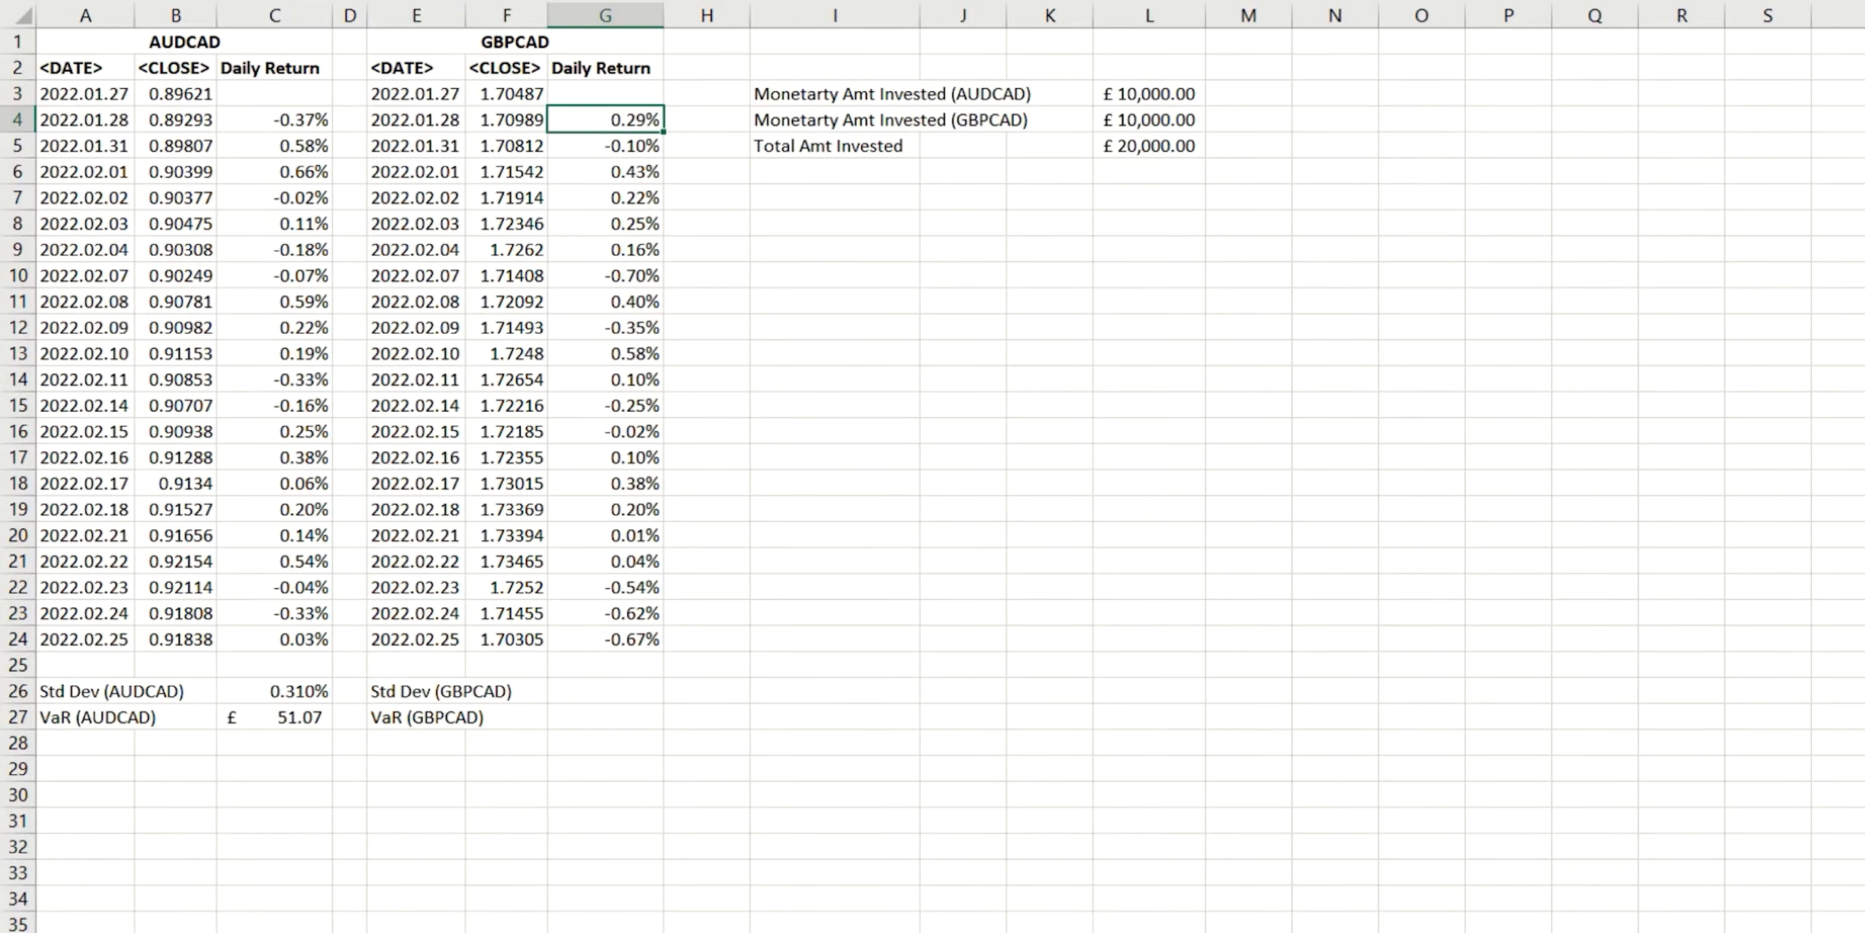
{"action": "key", "text": "F2"}
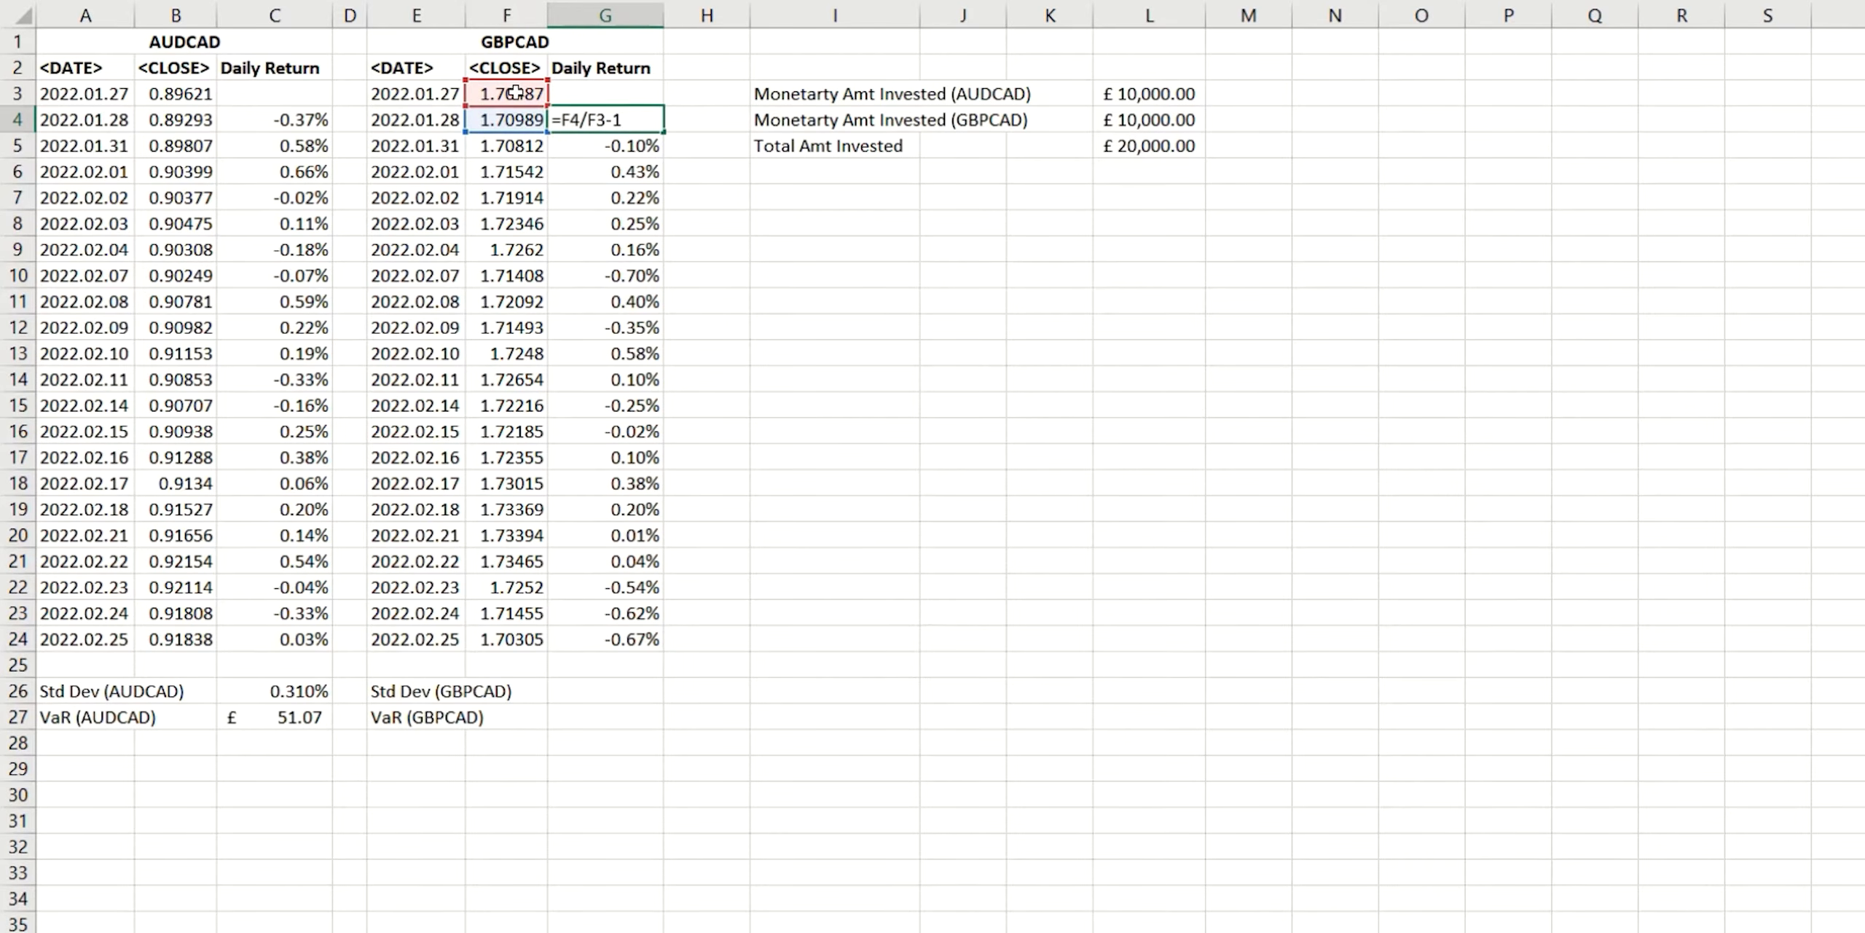
{"action": "left_click", "coordinate": [643, 197]}
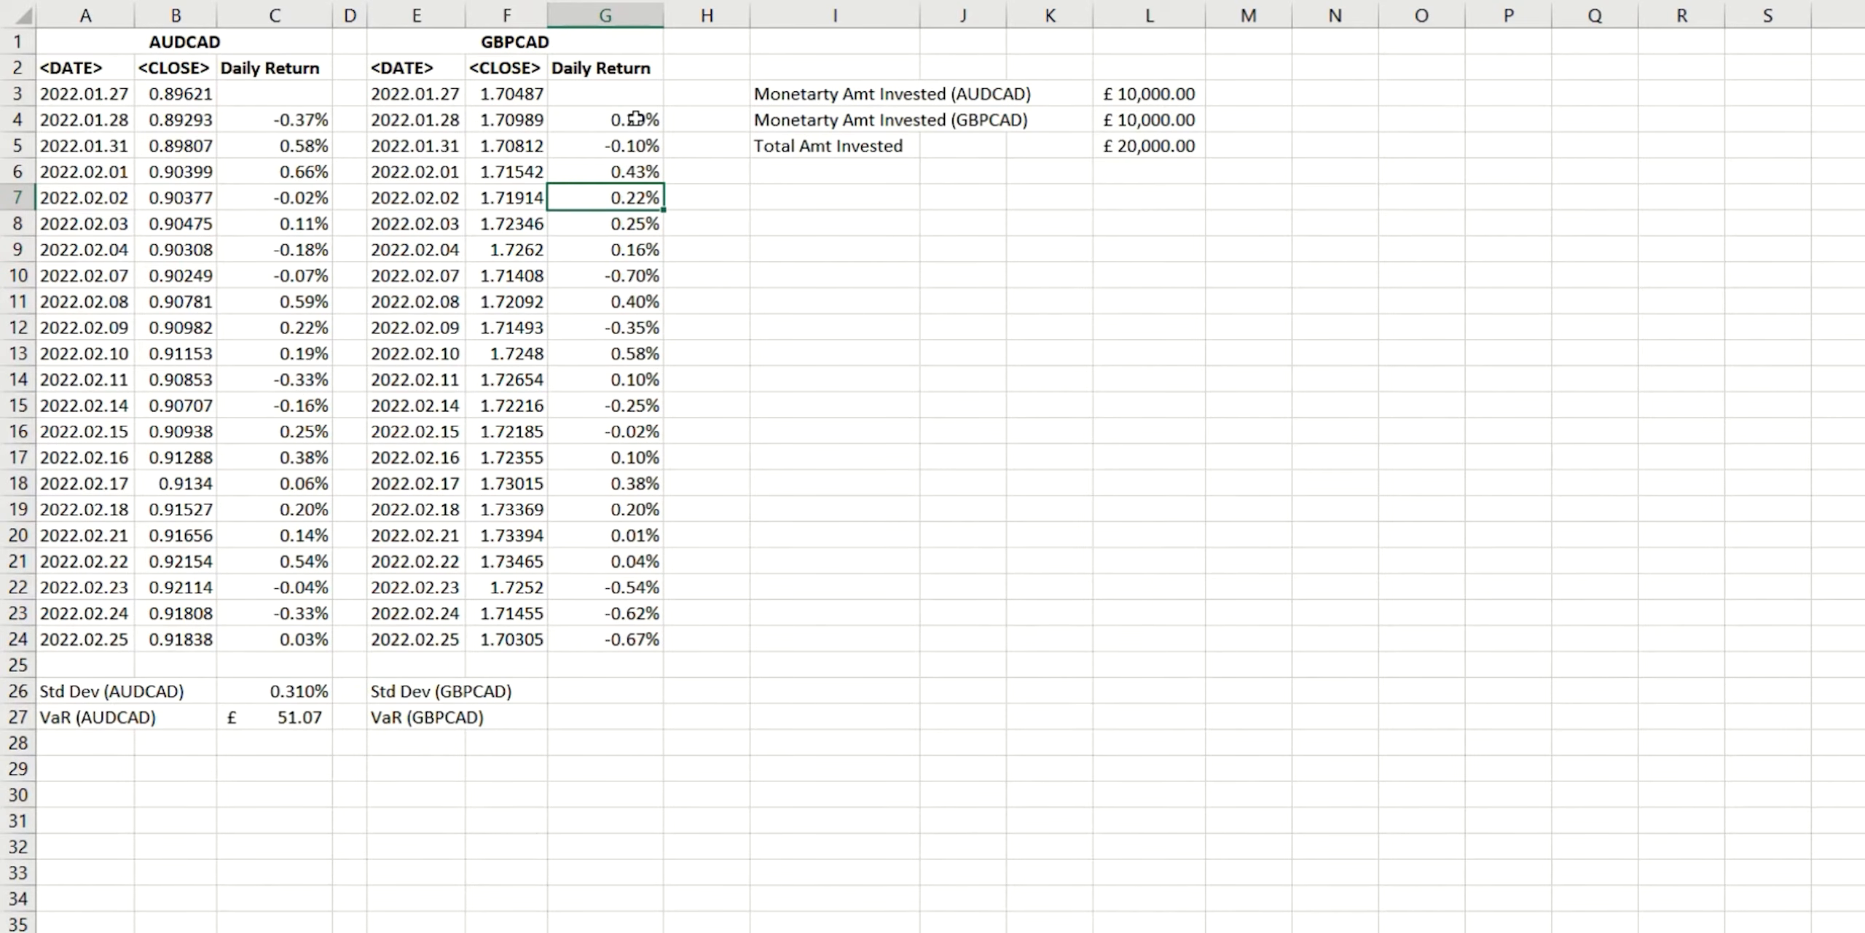
{"action": "left_click_drag", "start_coordinate": [598, 119], "coordinate": [565, 645]}
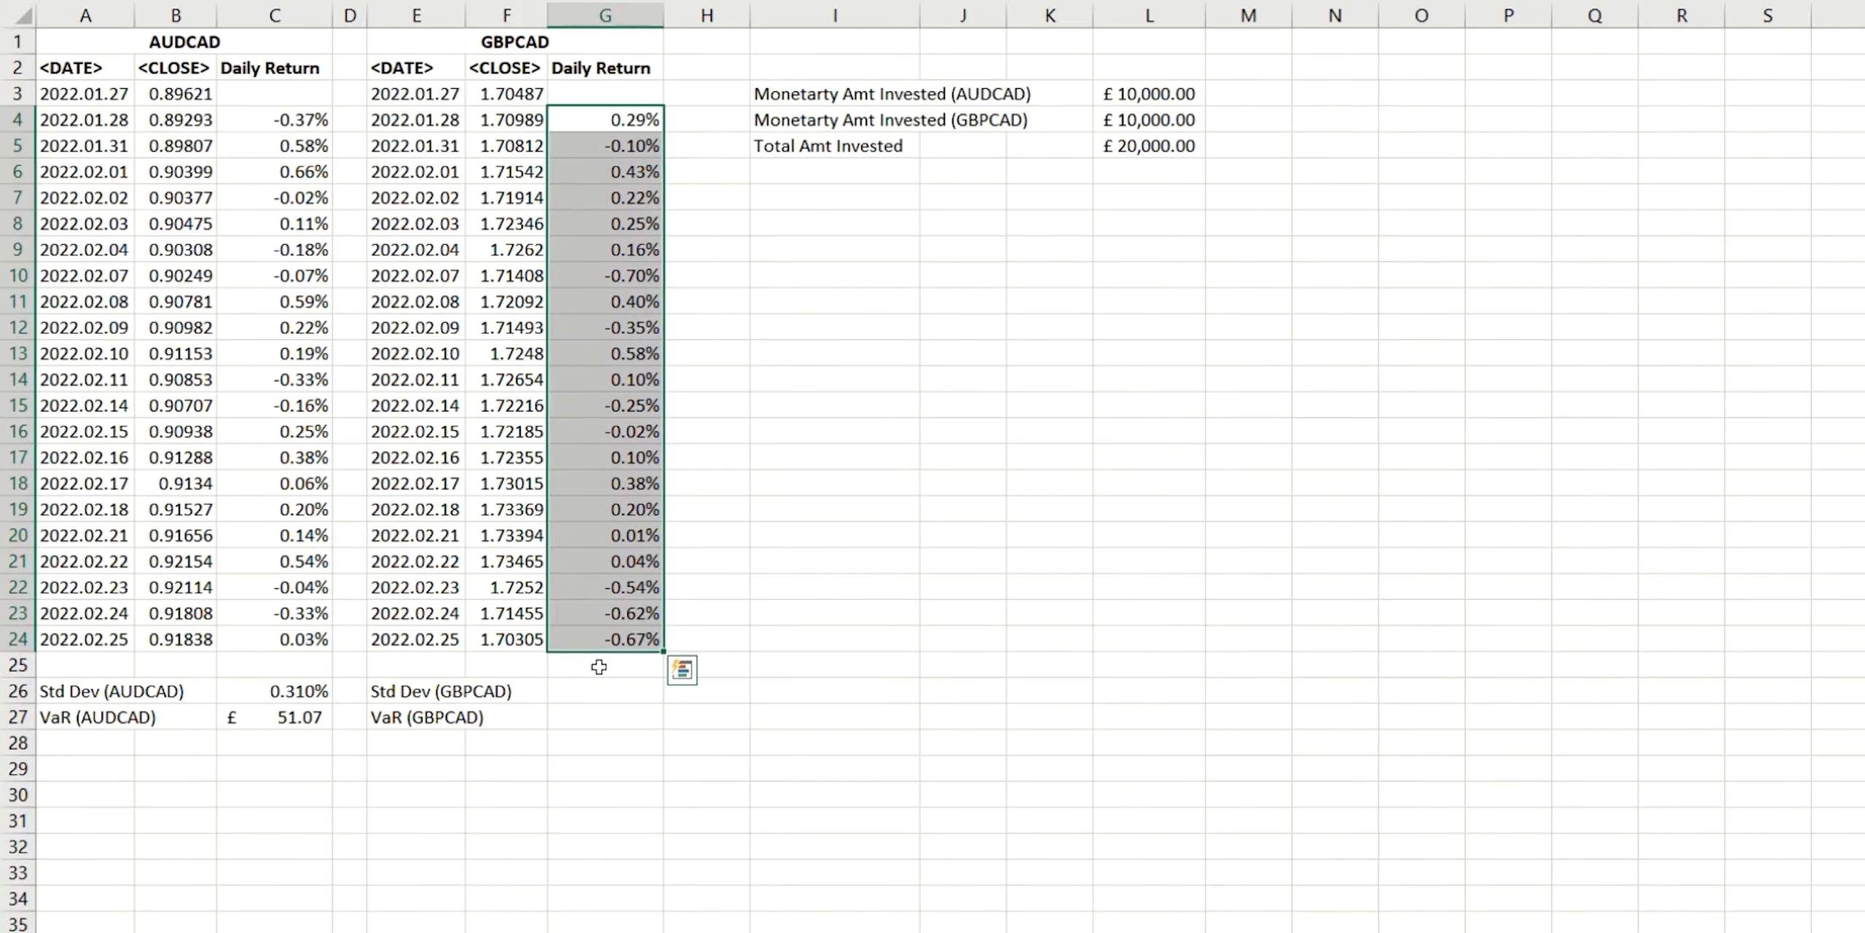
{"action": "left_click", "coordinate": [899, 537]}
Calculate the GBPCAD sample standard deviation in G26 with STDEV.S over the daily returns G4:G24.
{"action": "left_click", "coordinate": [583, 694]}
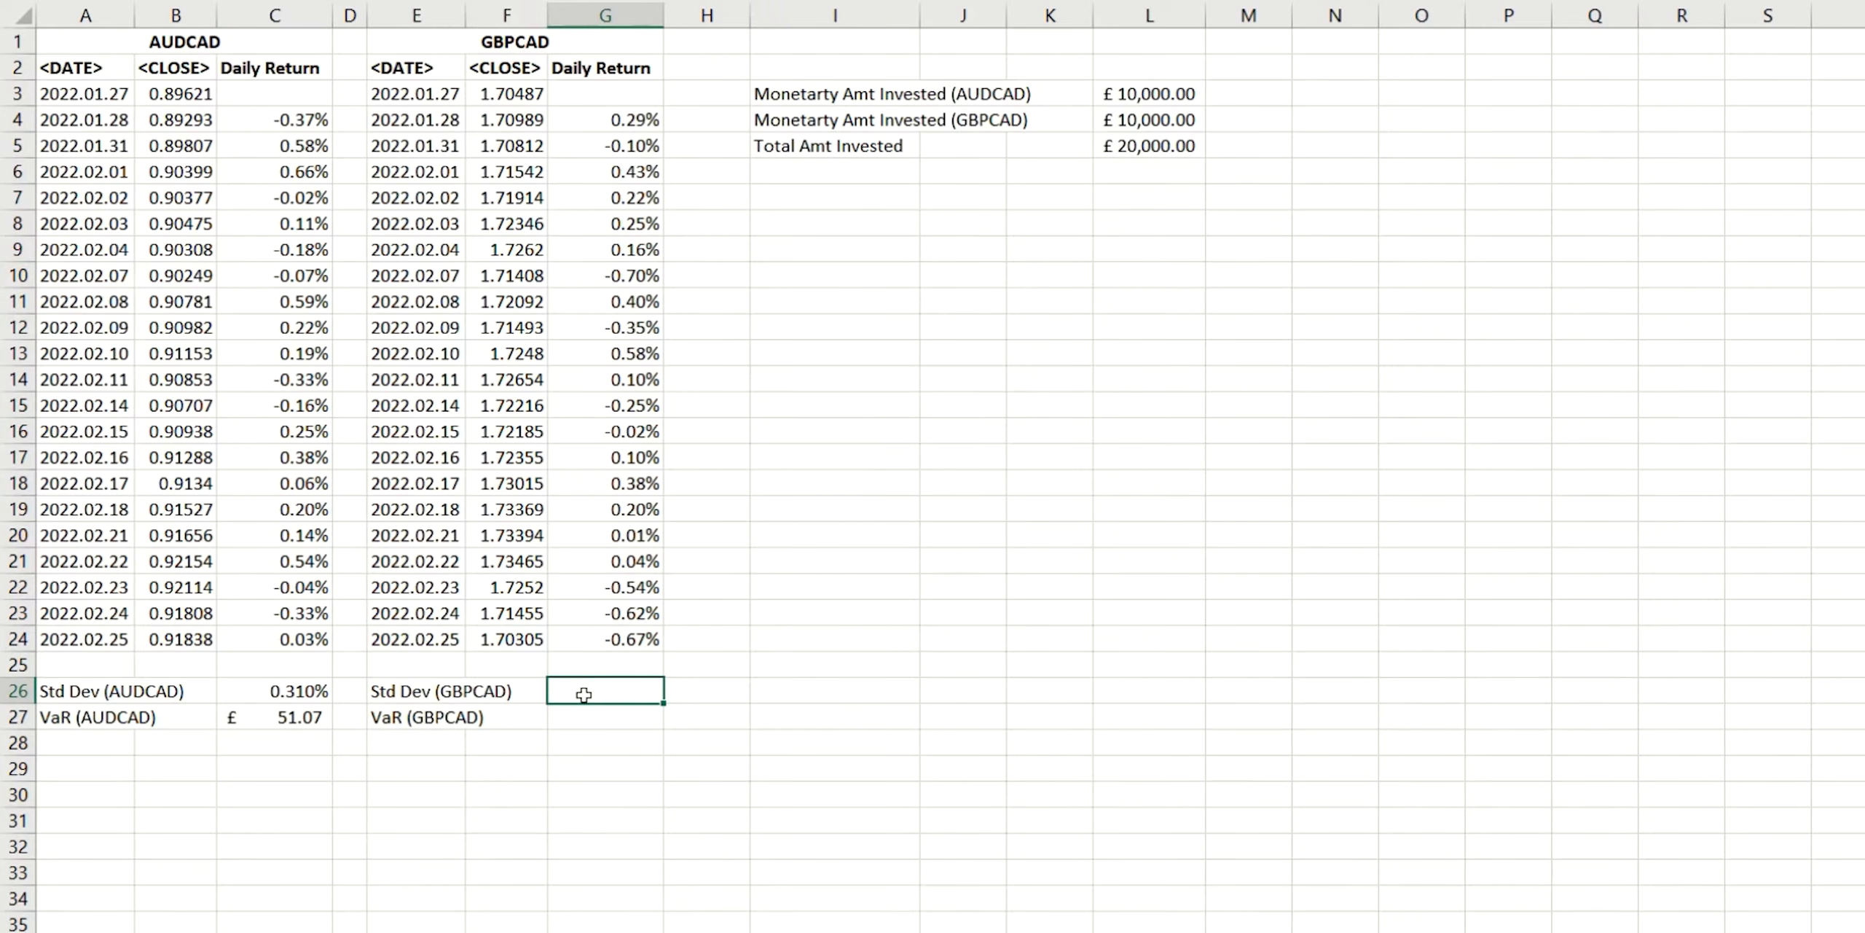
{"action": "type", "text": "=STD"}
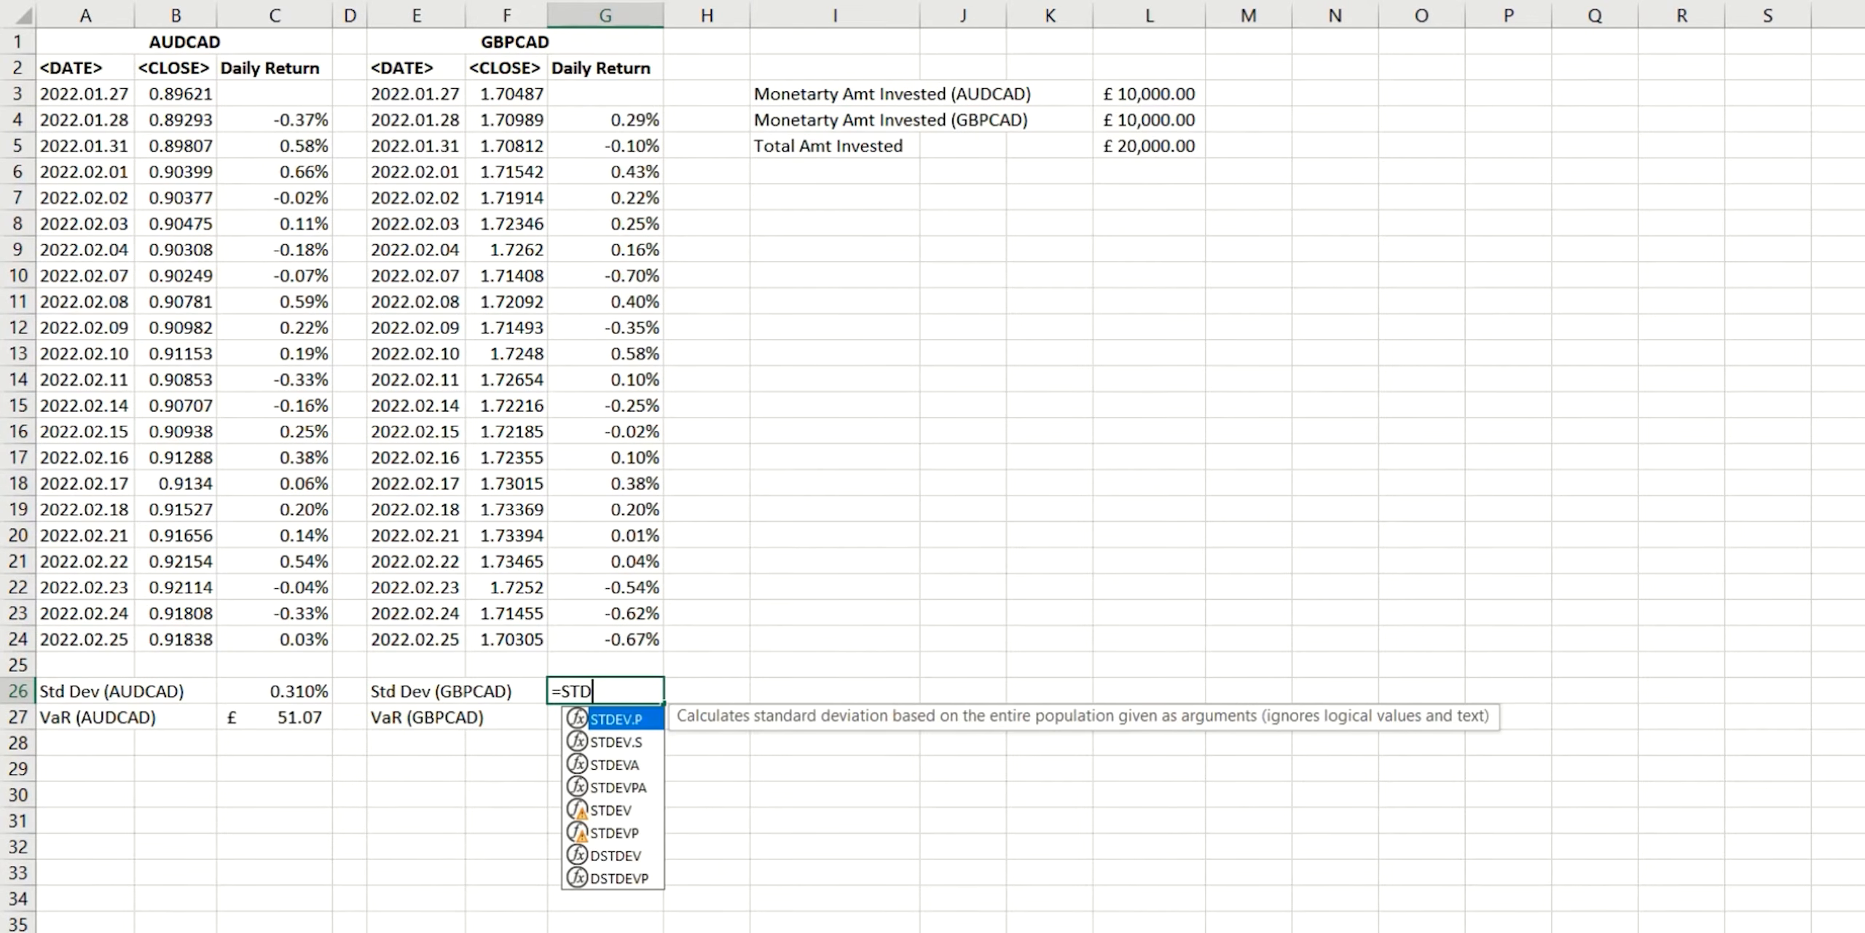
{"action": "double_click", "coordinate": [616, 741]}
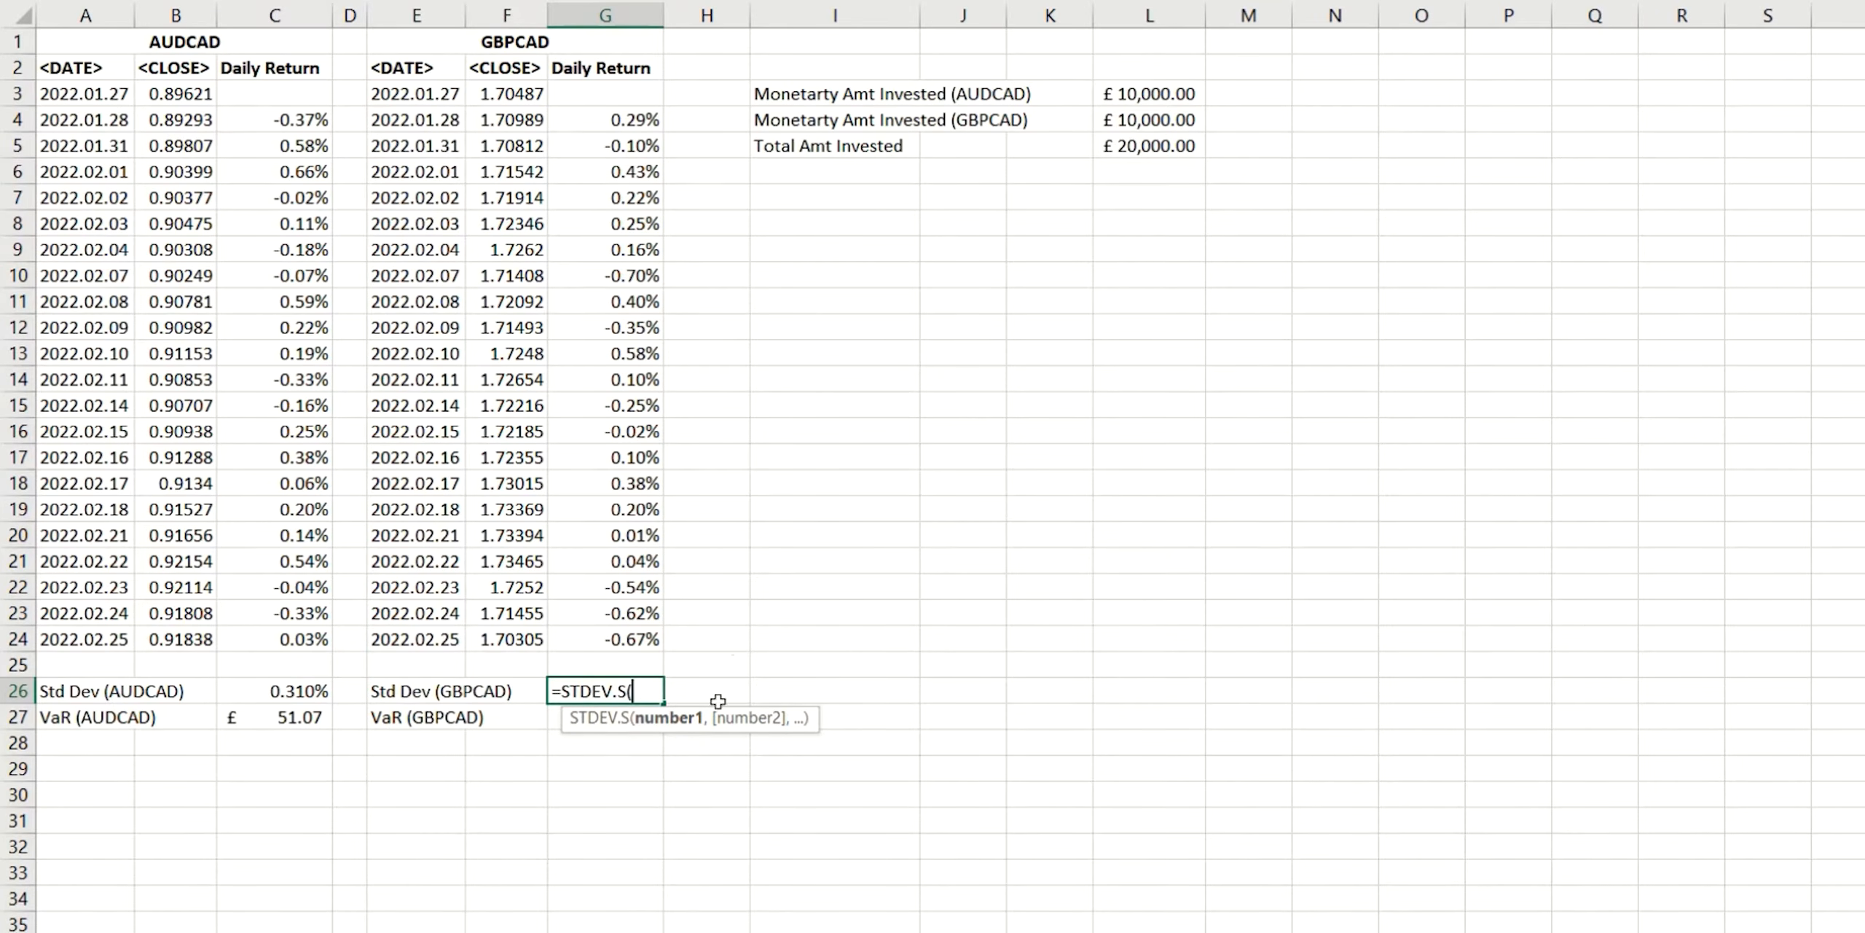
{"action": "left_click_drag", "start_coordinate": [620, 123], "coordinate": [623, 641]}
{"action": "type", "text": ")"}
{"action": "key", "text": "Return"}
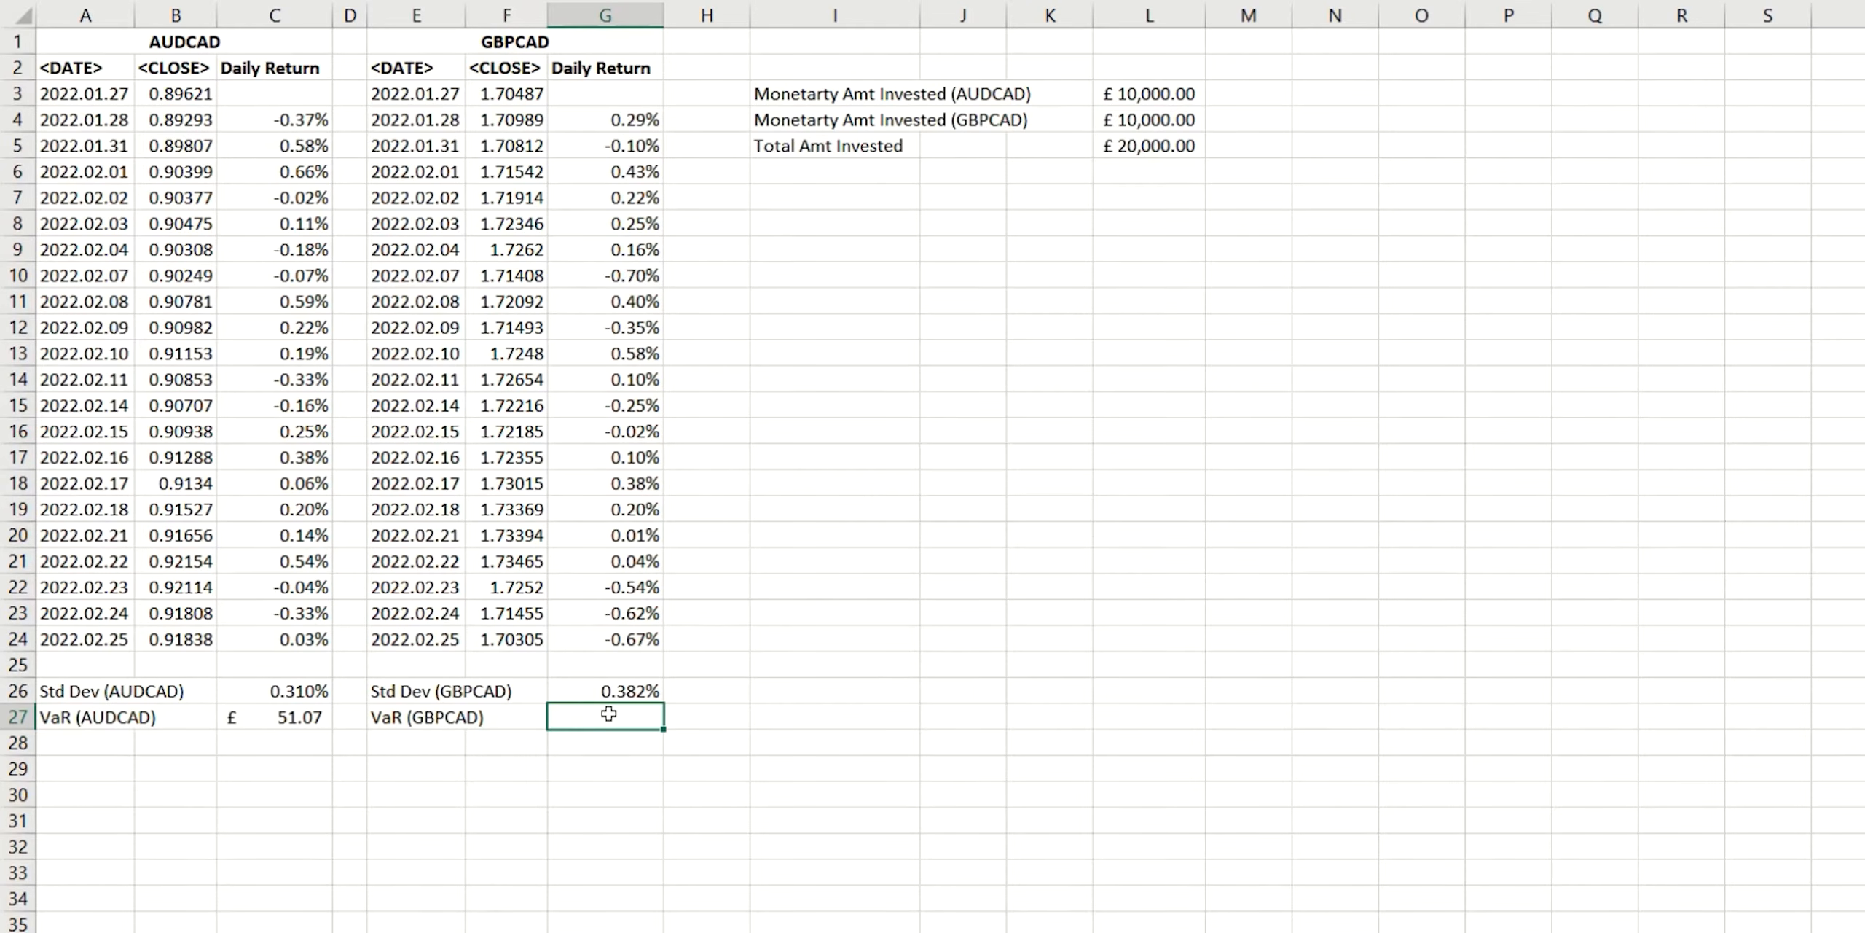
Calculate the GBPCAD VaR in G27 with the formula =1.65*G26*L4.
{"action": "type", "text": "=1.65*"}
{"action": "left_click", "coordinate": [636, 690]}
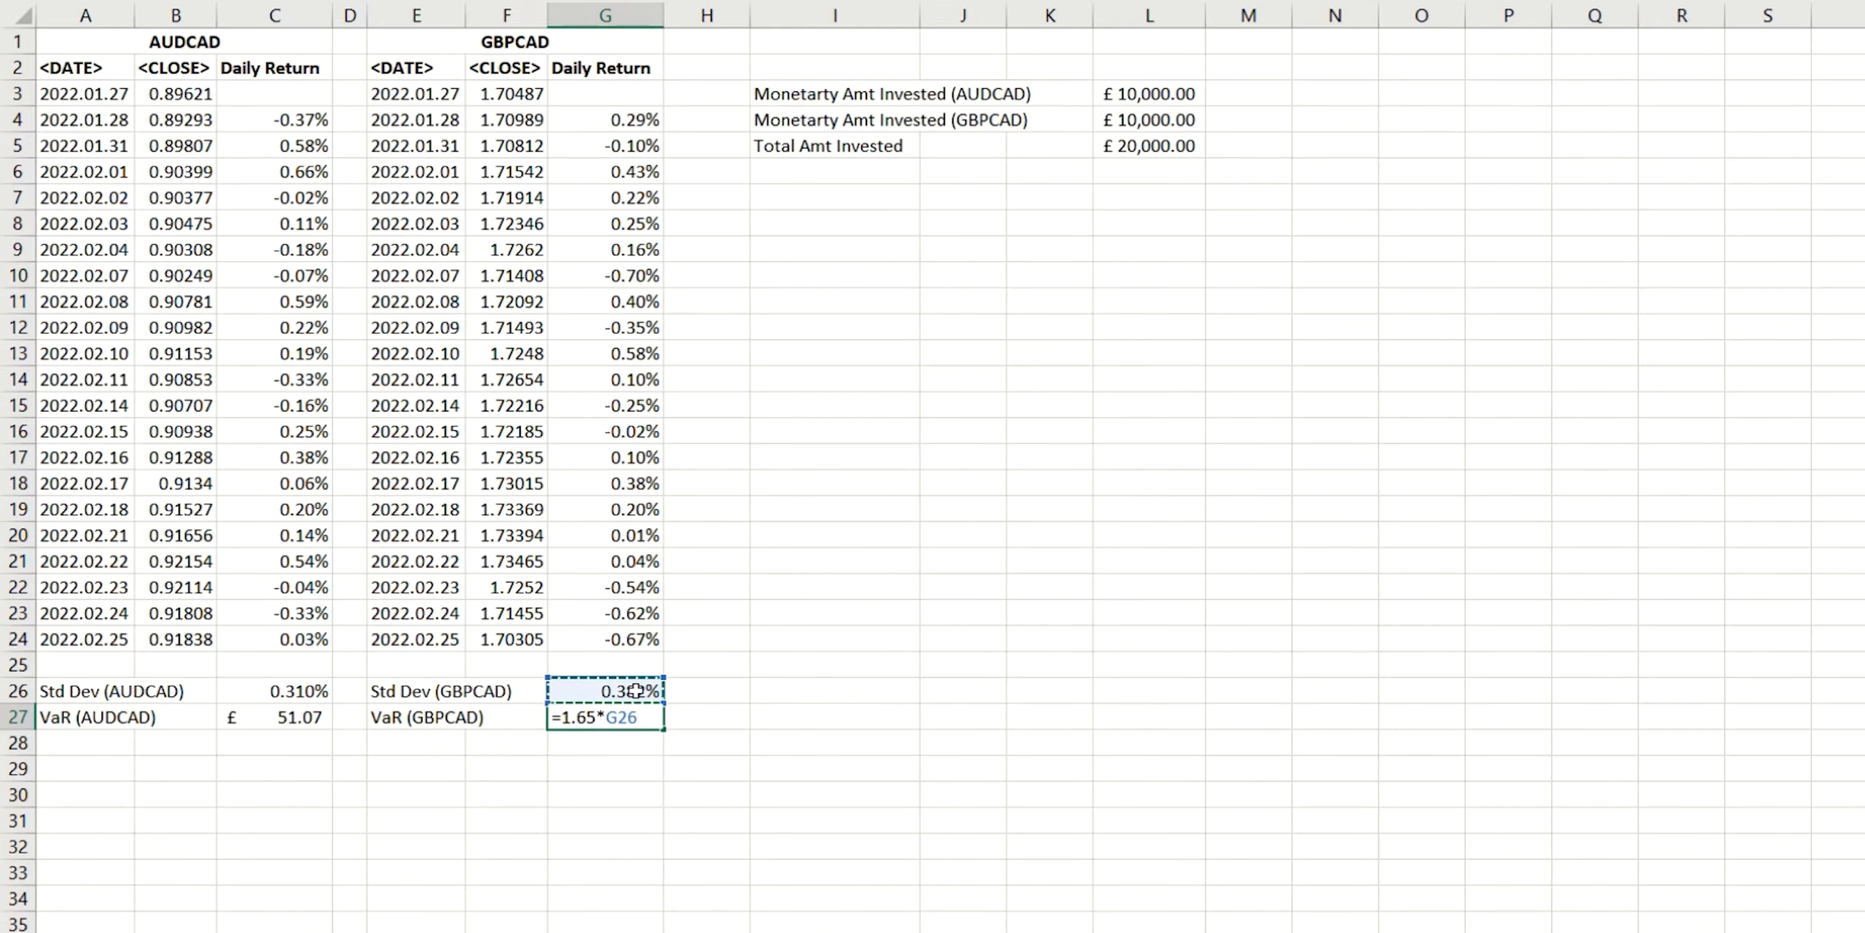
{"action": "type", "text": "*"}
{"action": "left_click", "coordinate": [1168, 115]}
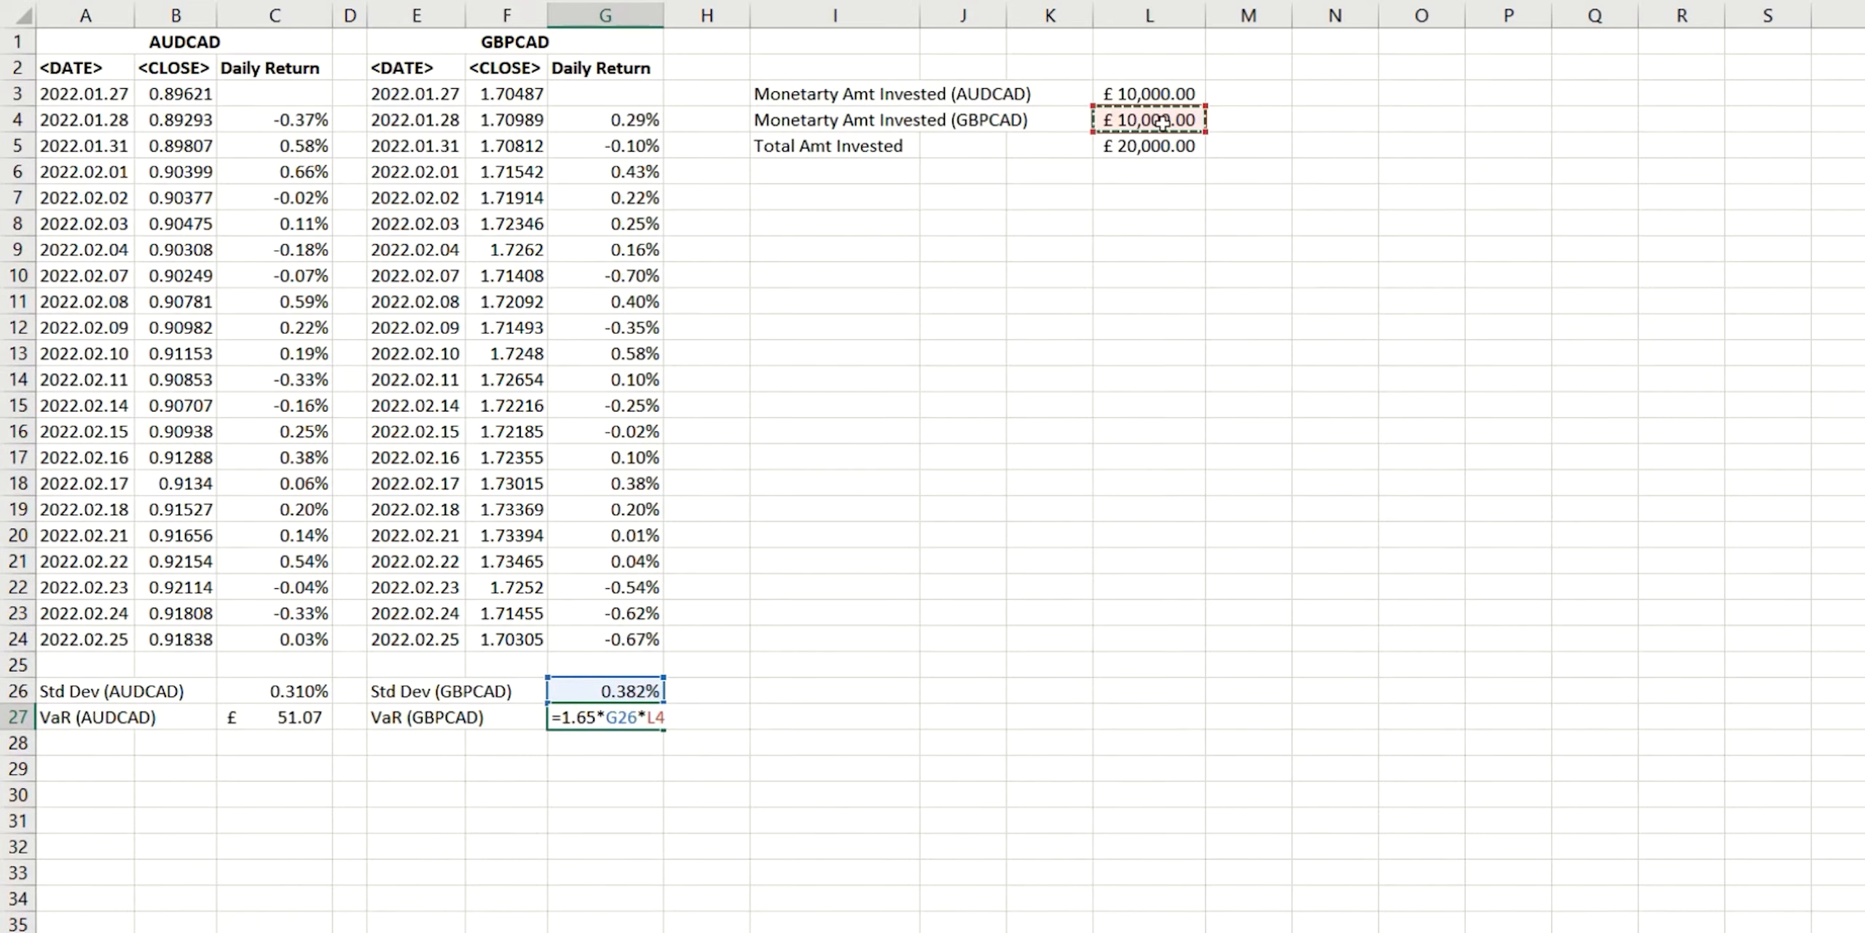
{"action": "key", "text": "Return"}
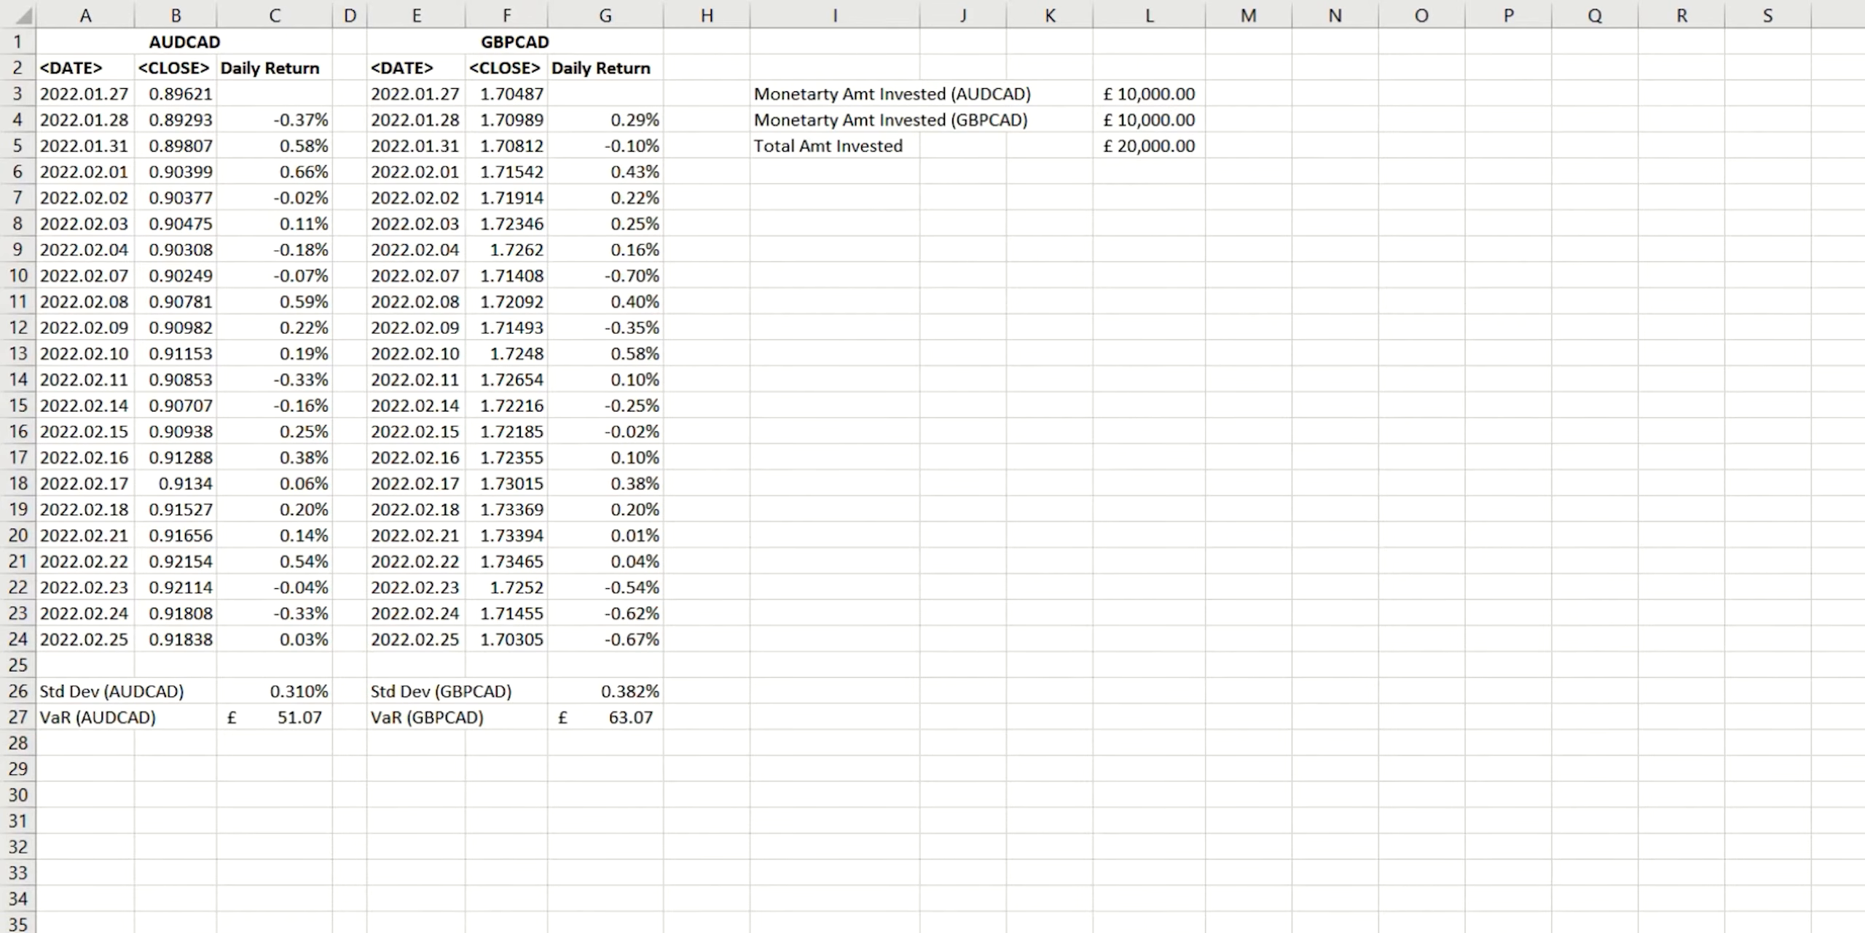
Place the portfolio standard deviation equation image below the data, across about rows 28 to 34, and deselect it.
{"action": "left_click_drag", "start_coordinate": [808, 923], "coordinate": [678, 756]}
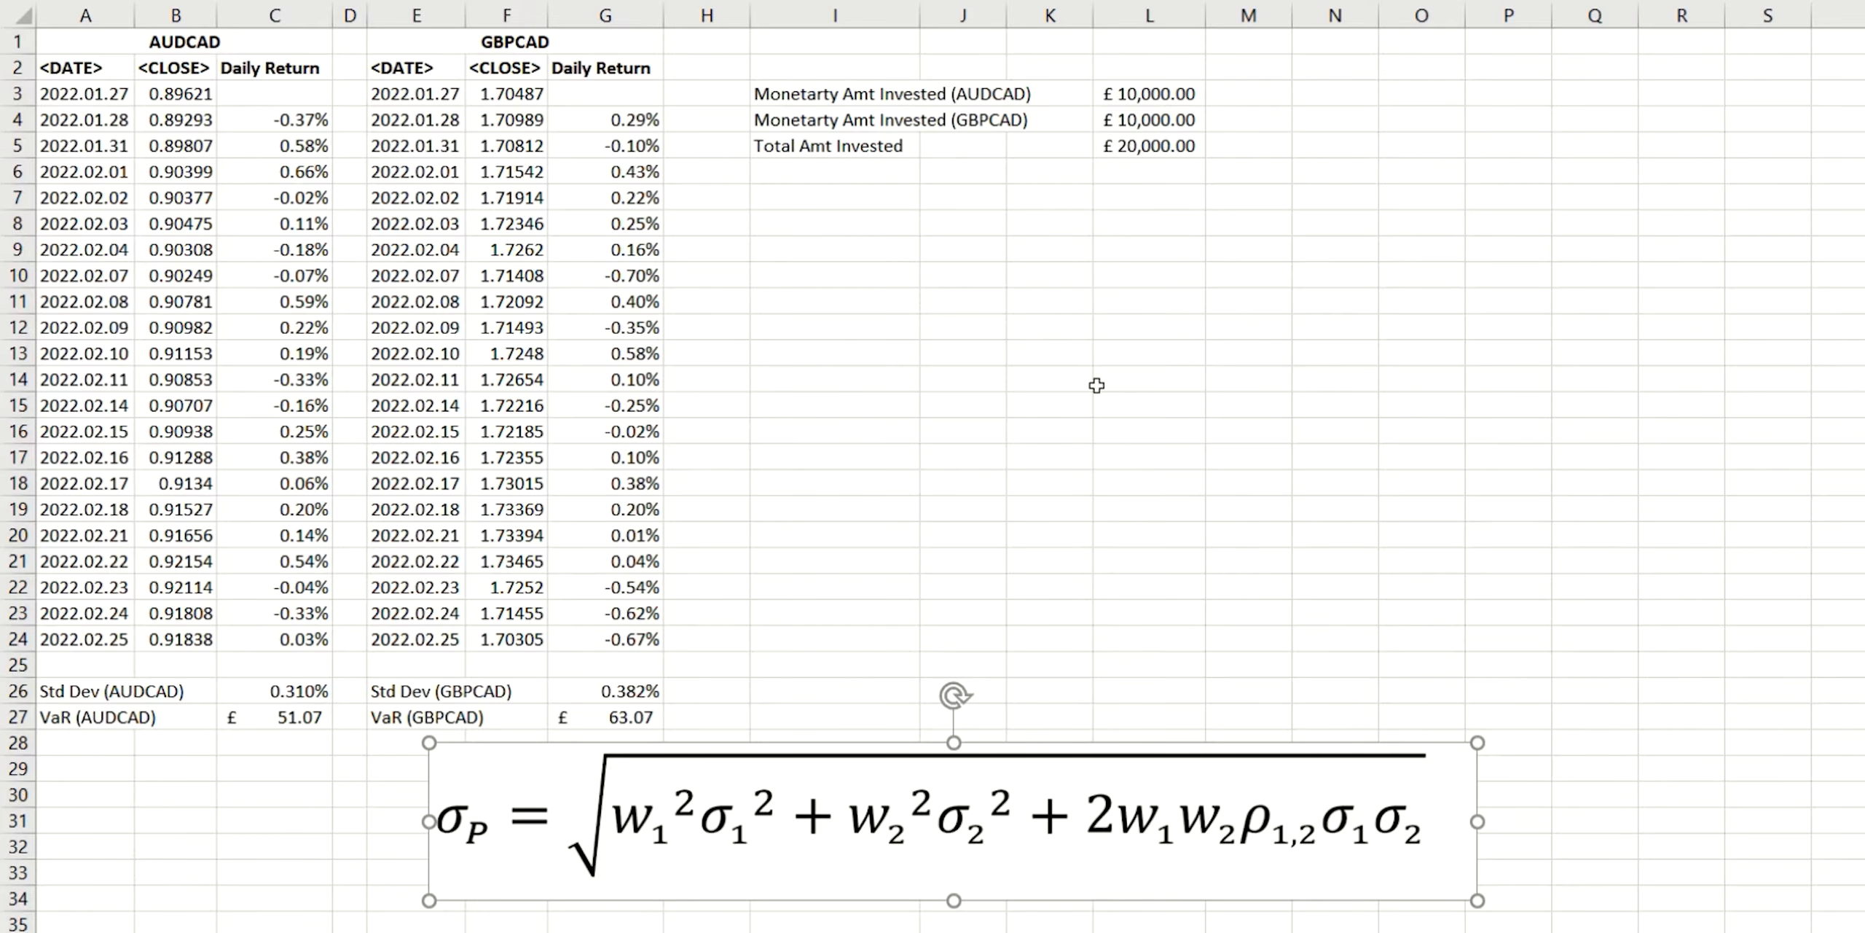
{"action": "key", "text": "Escape"}
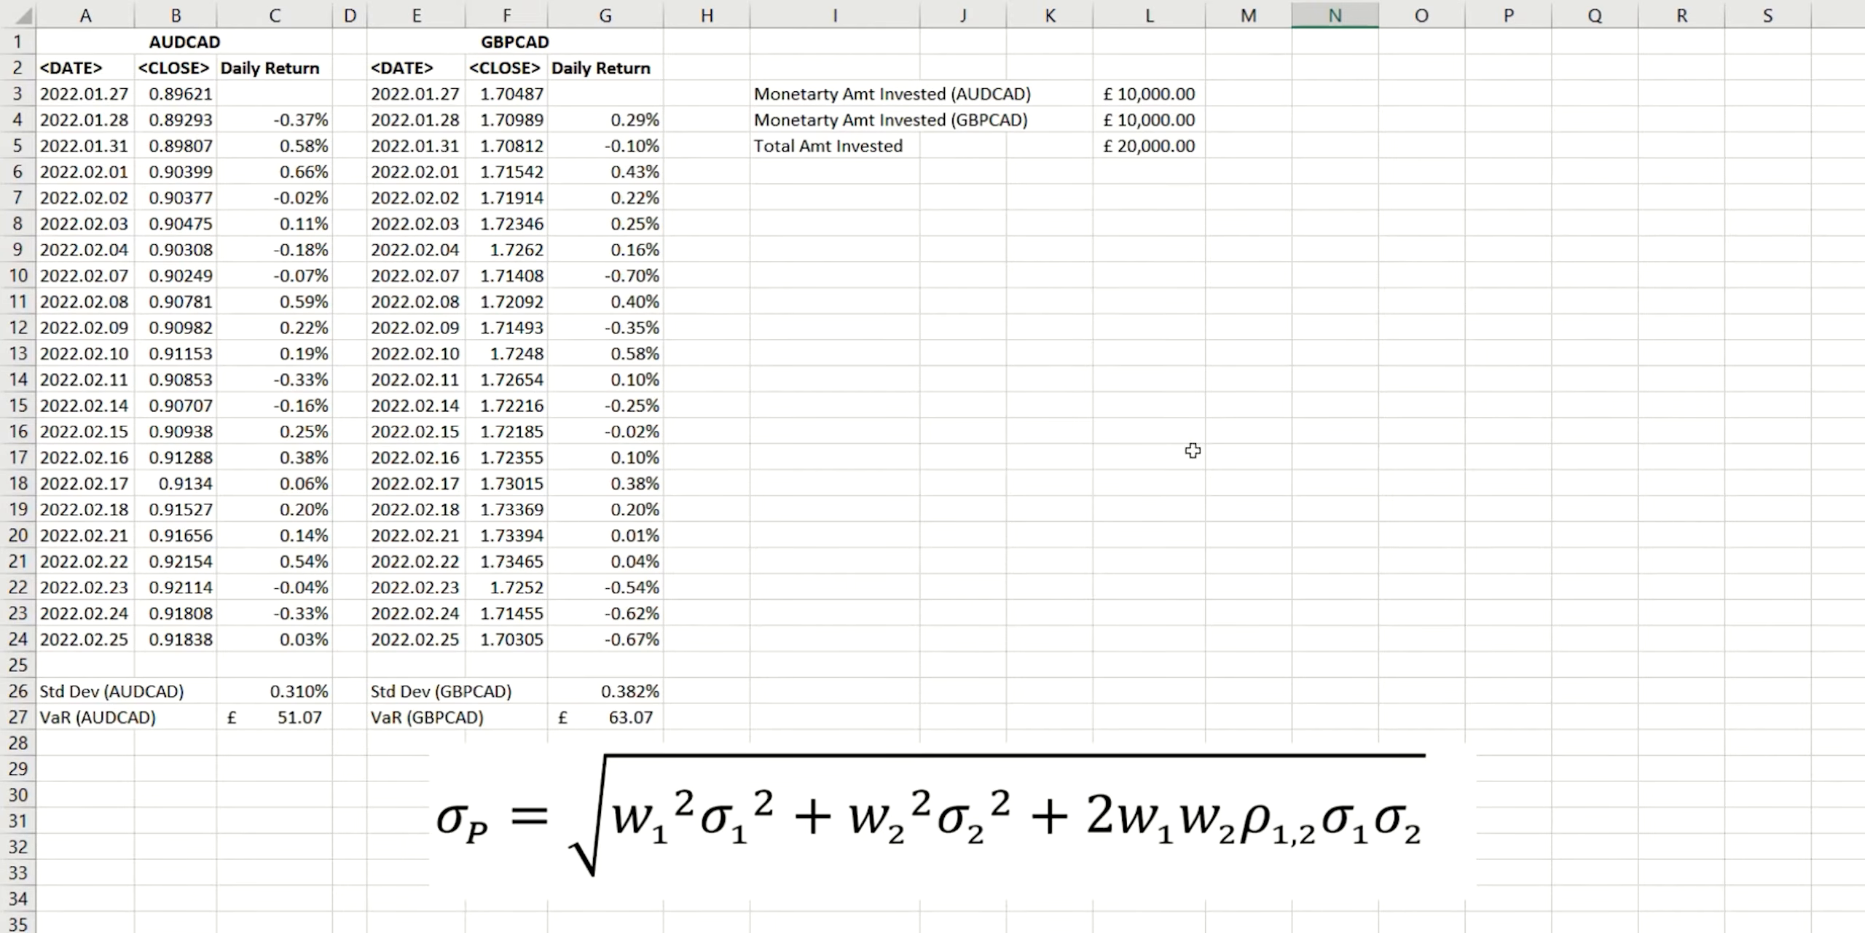
Paste the label "Correlation (AUDCAD,GBPCAD)" into I7 and calculate it in L7 with =CORREL(C4:C24,G4:G24).
{"action": "left_click", "coordinate": [874, 207]}
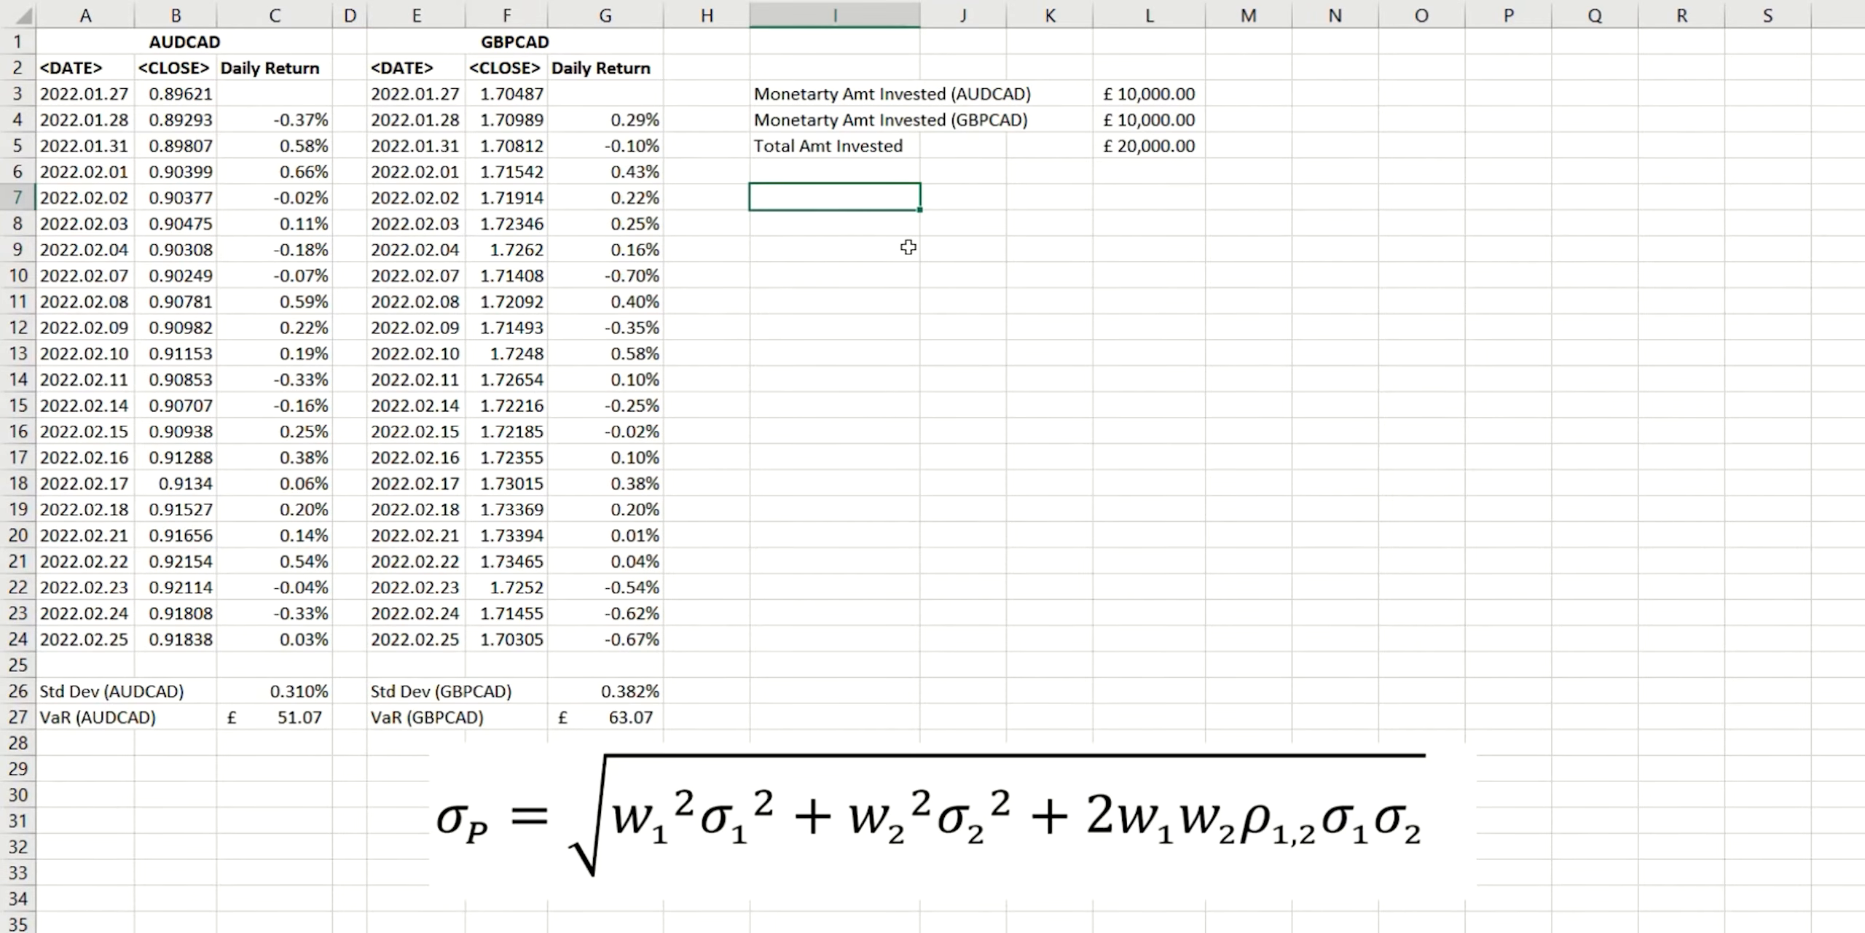
{"action": "key", "text": "ctrl+v"}
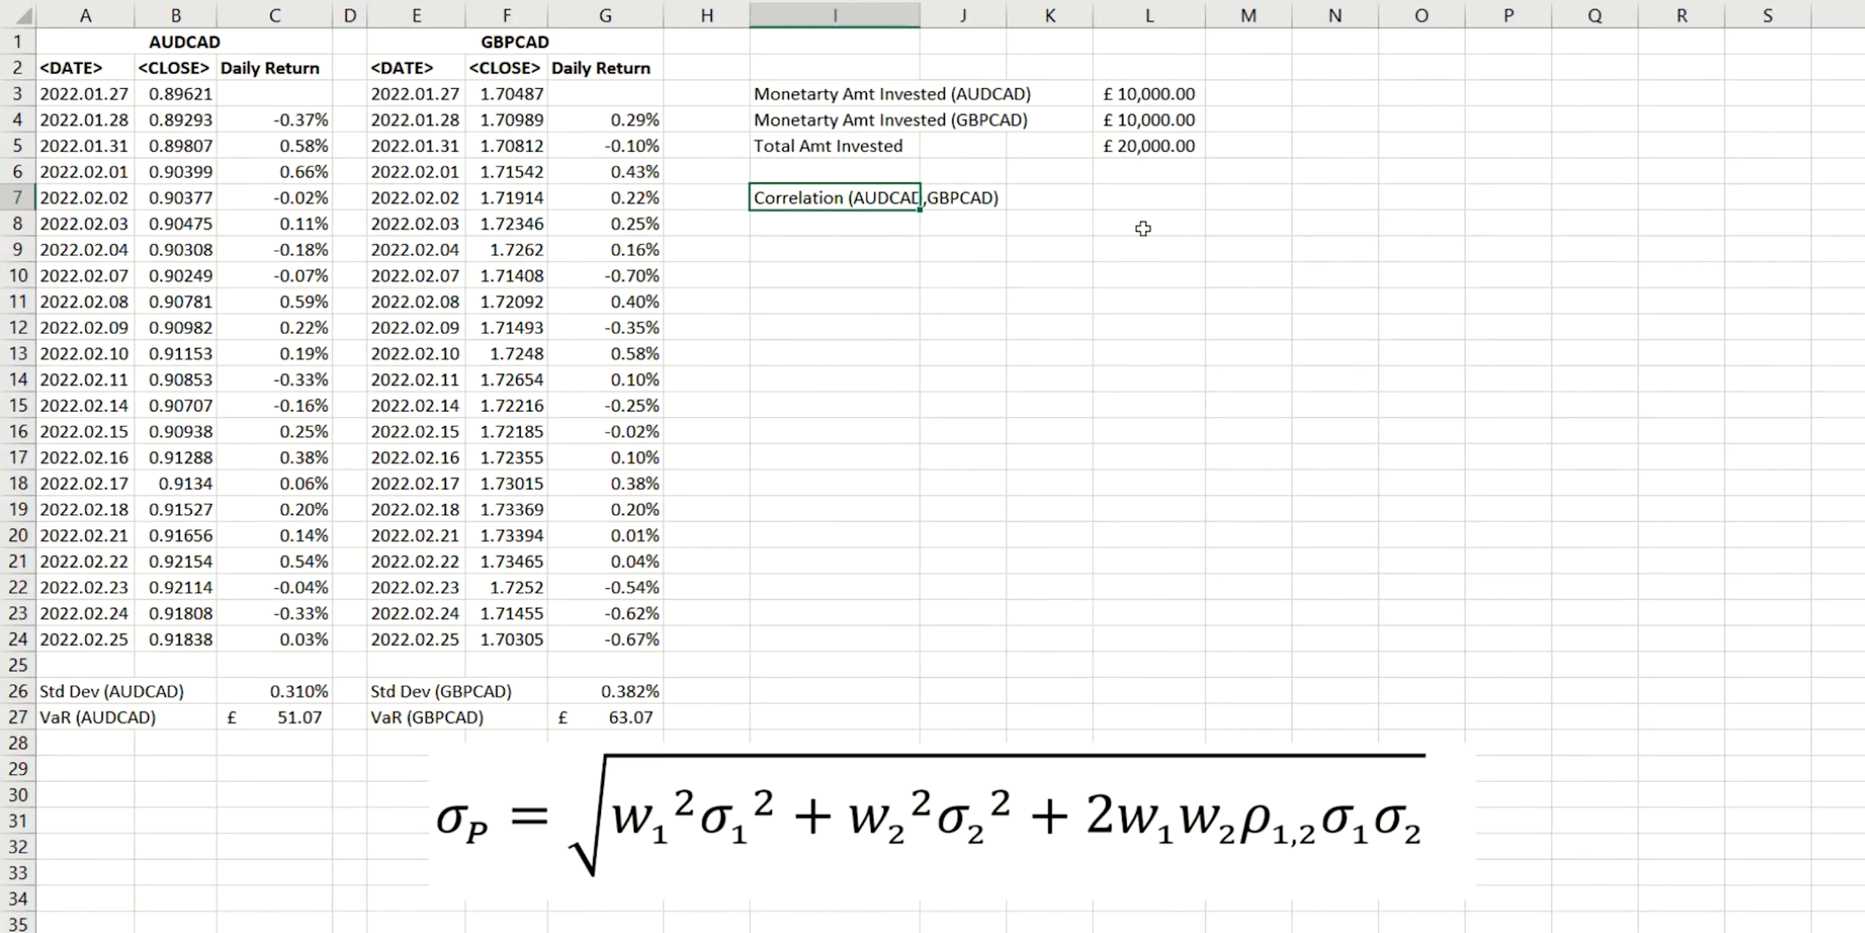
{"action": "left_click", "coordinate": [1145, 196]}
{"action": "type", "text": "=COO"}
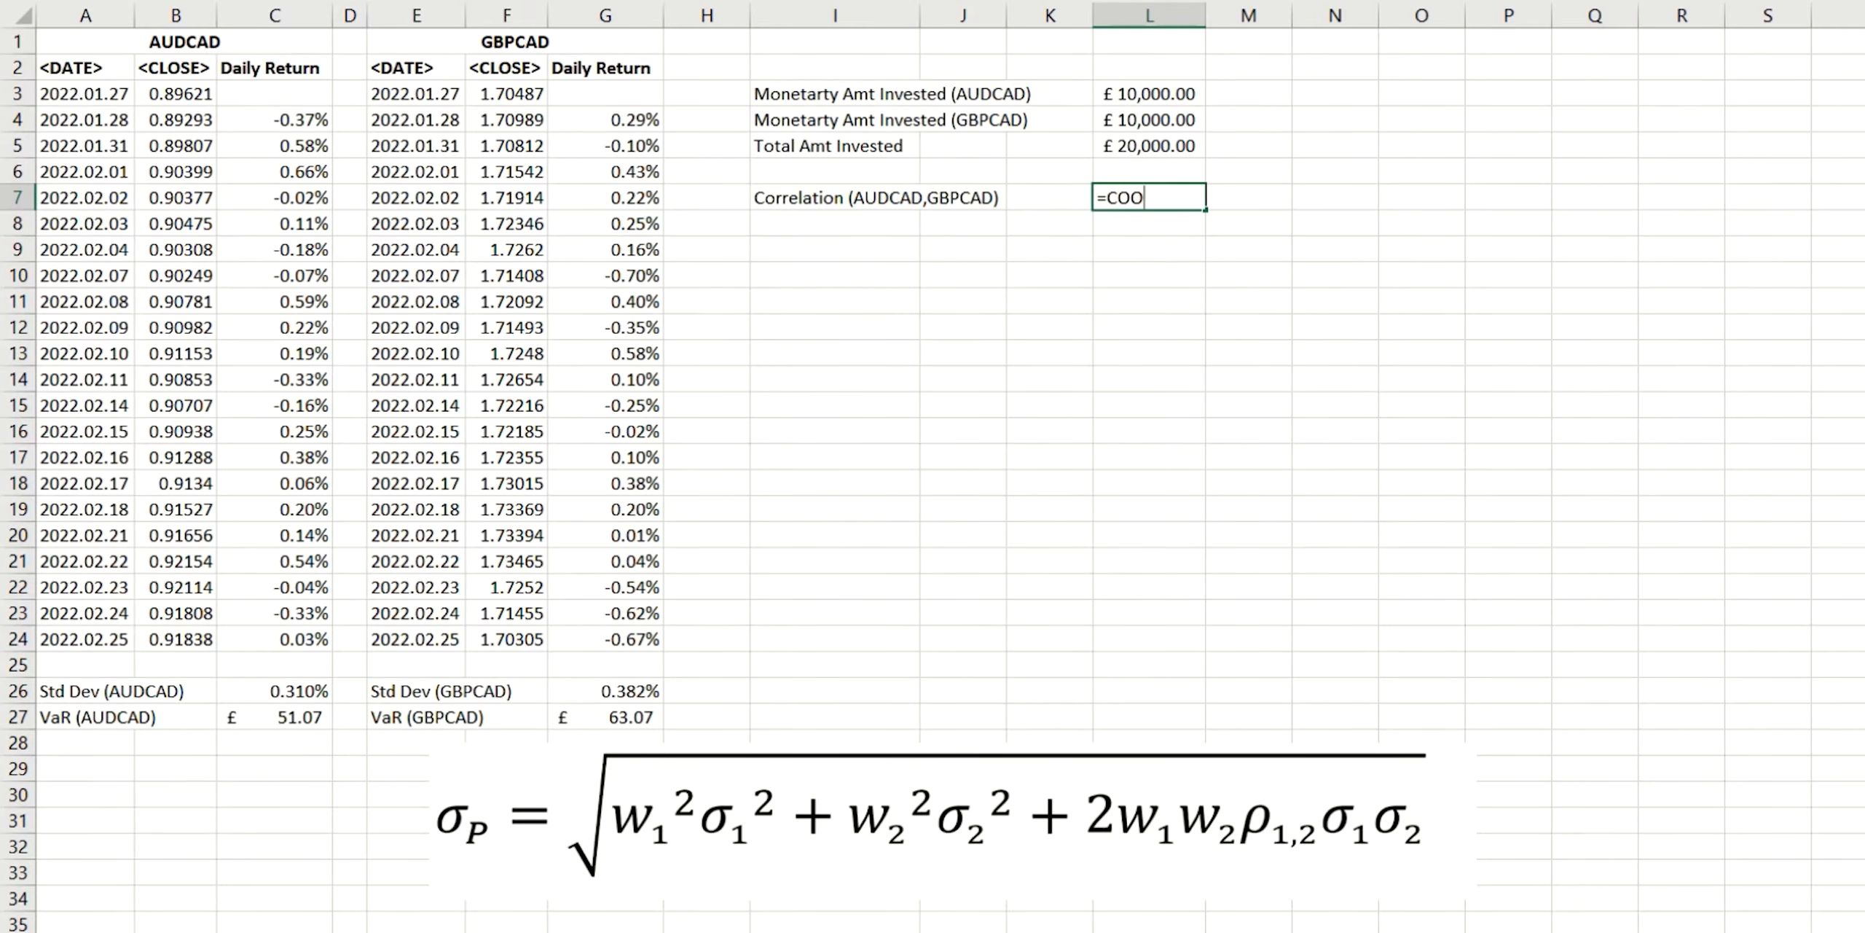
{"action": "key", "text": "BackSpace"}
{"action": "type", "text": "R"}
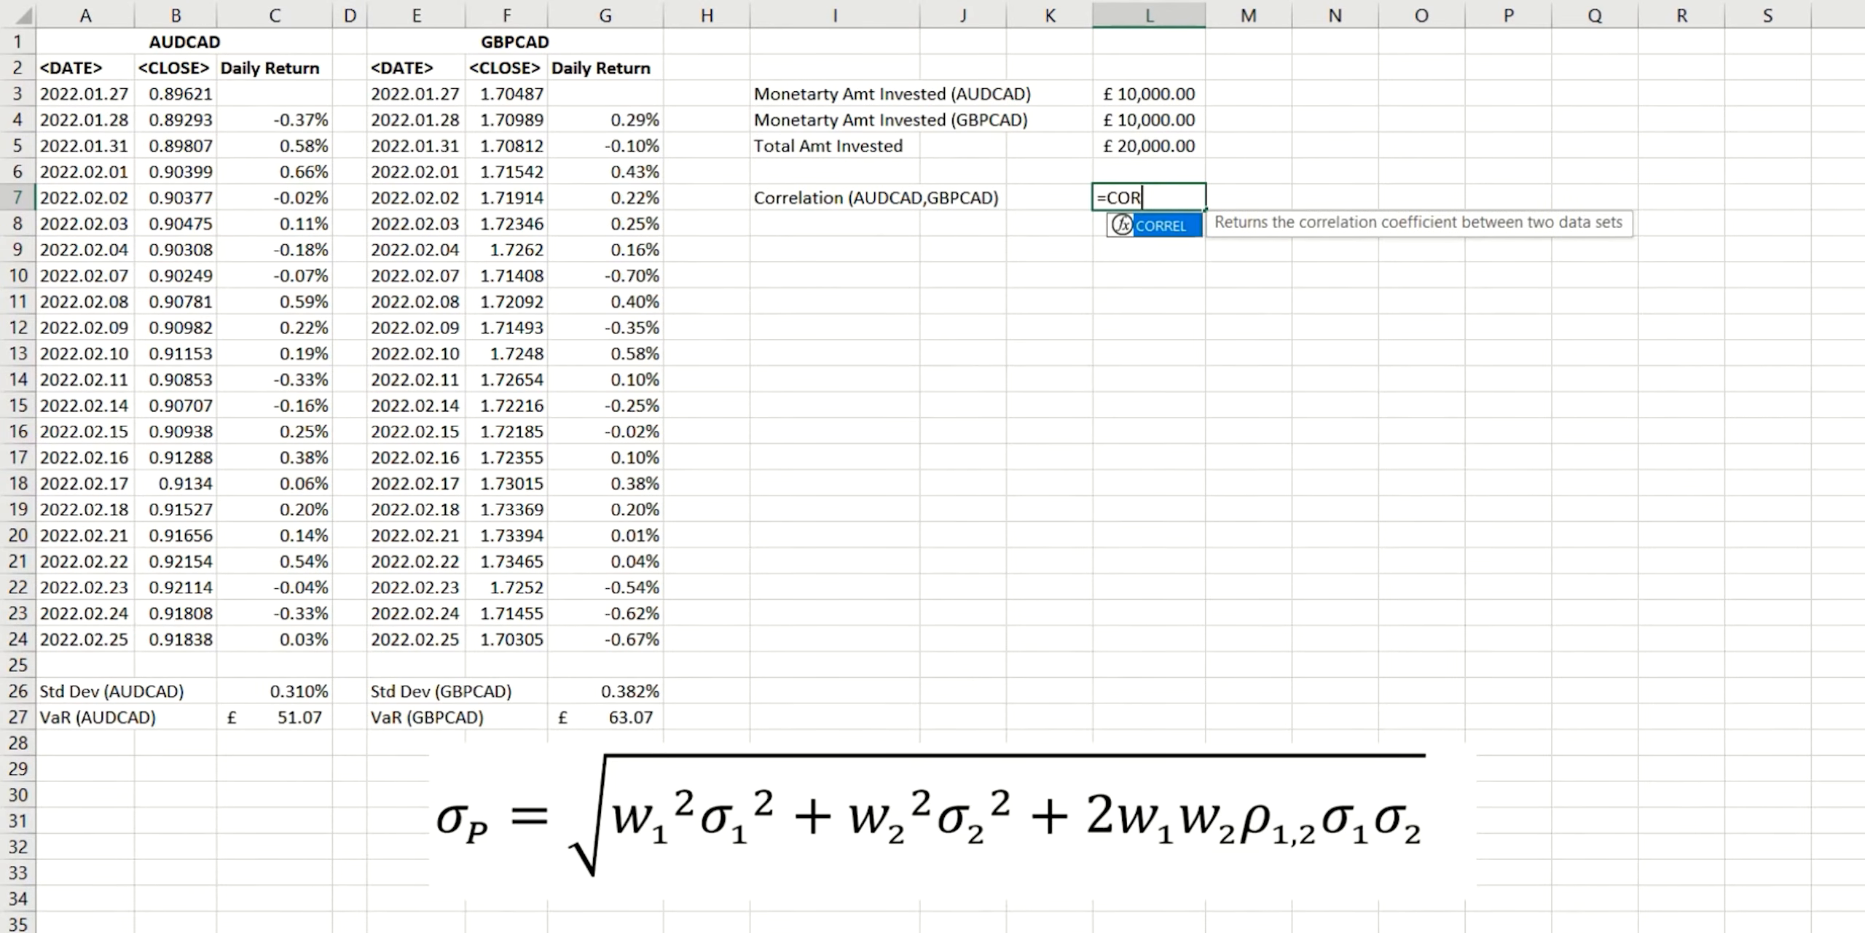
{"action": "type", "text": "REL("}
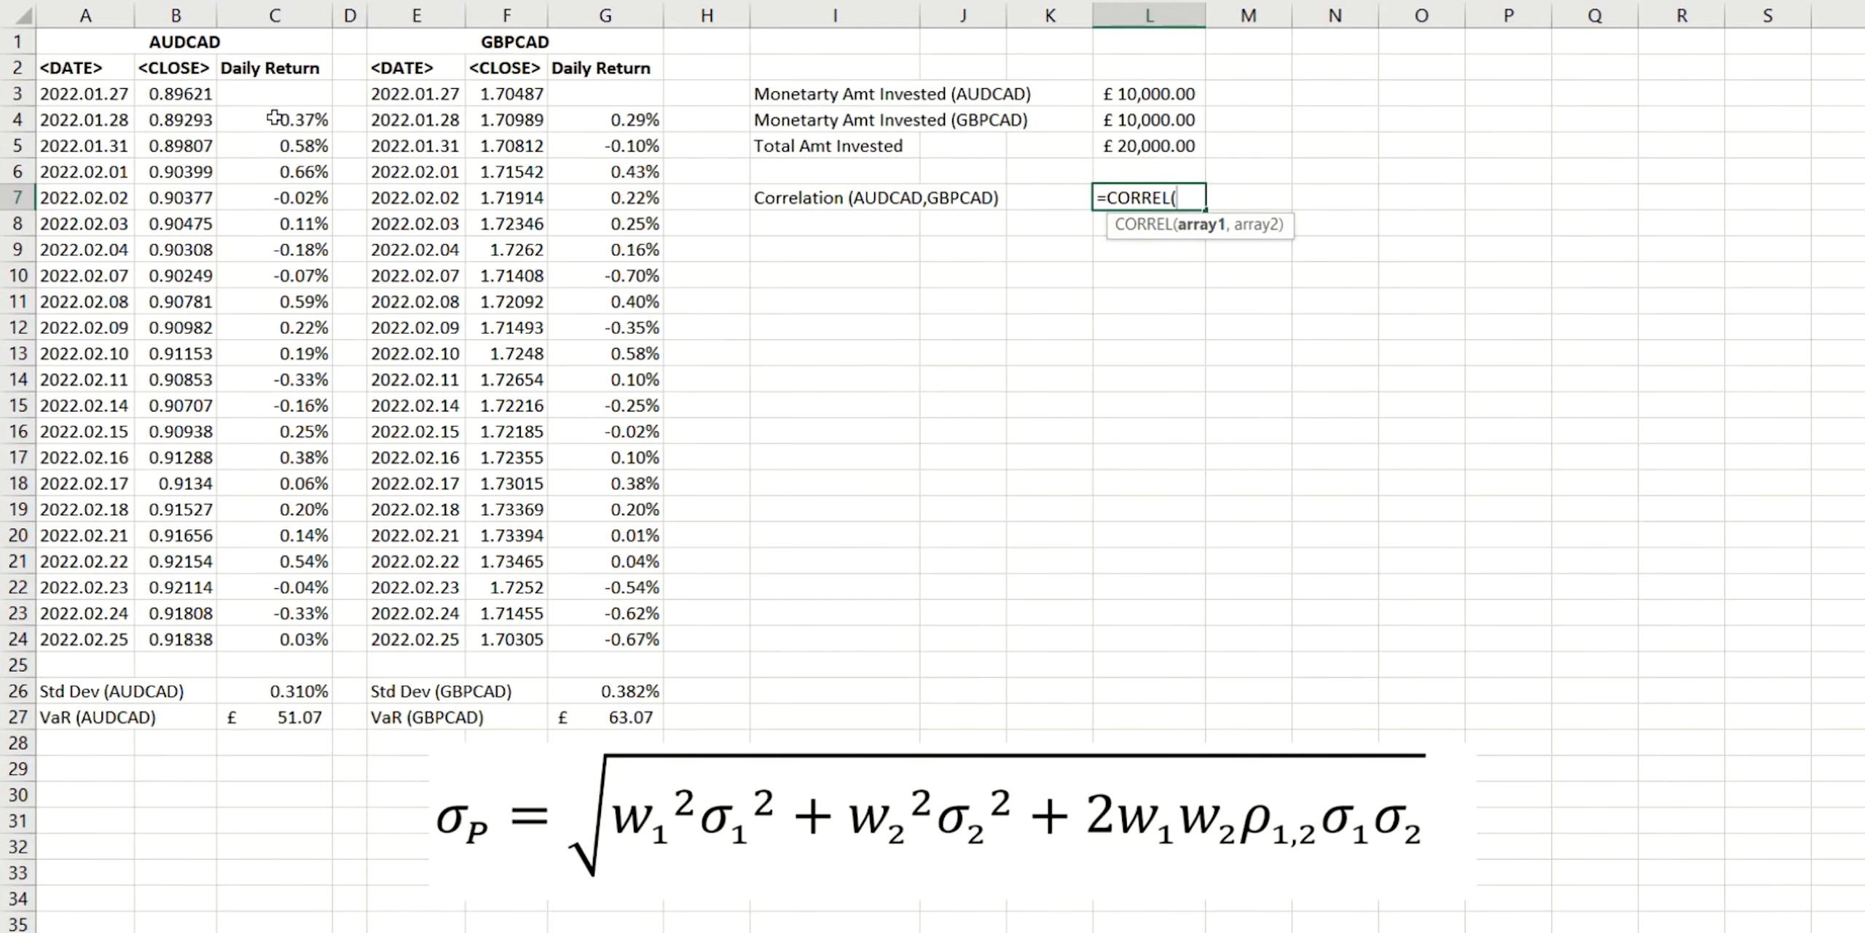
{"action": "left_click_drag", "start_coordinate": [274, 116], "coordinate": [273, 644]}
{"action": "type", "text": ","}
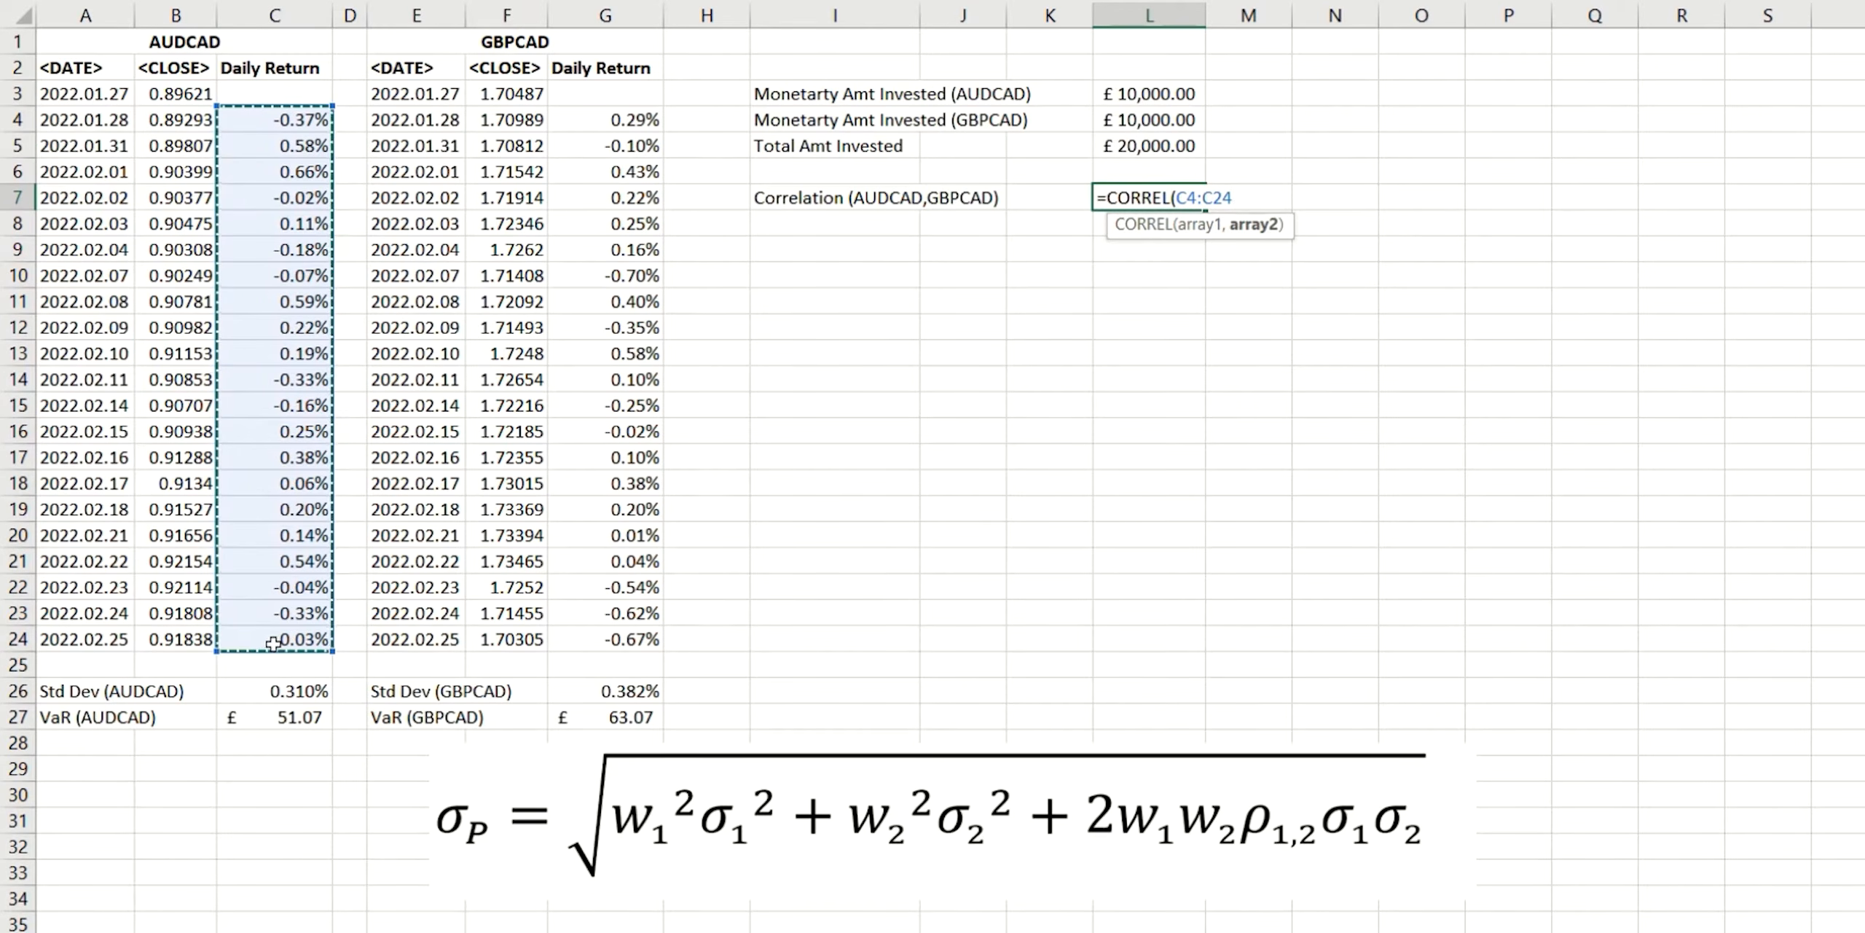
{"action": "left_click", "coordinate": [636, 117]}
{"action": "left_click_drag", "start_coordinate": [636, 114], "coordinate": [633, 641]}
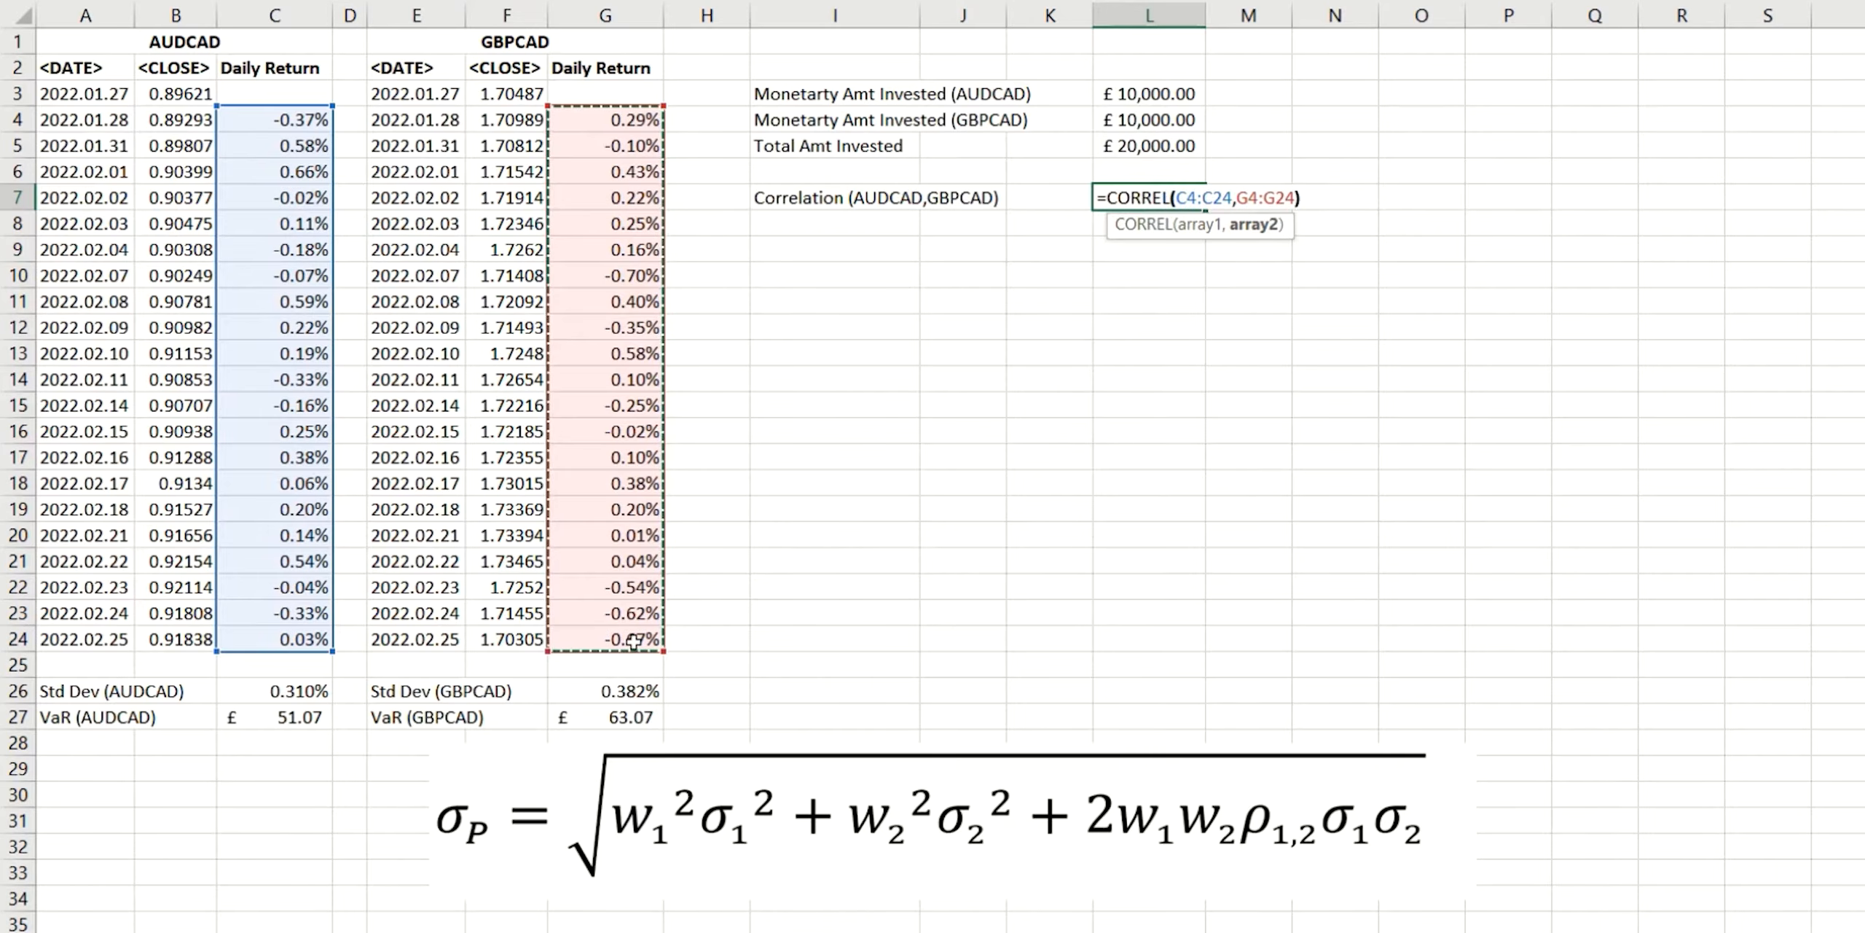
{"action": "key", "text": "Return"}
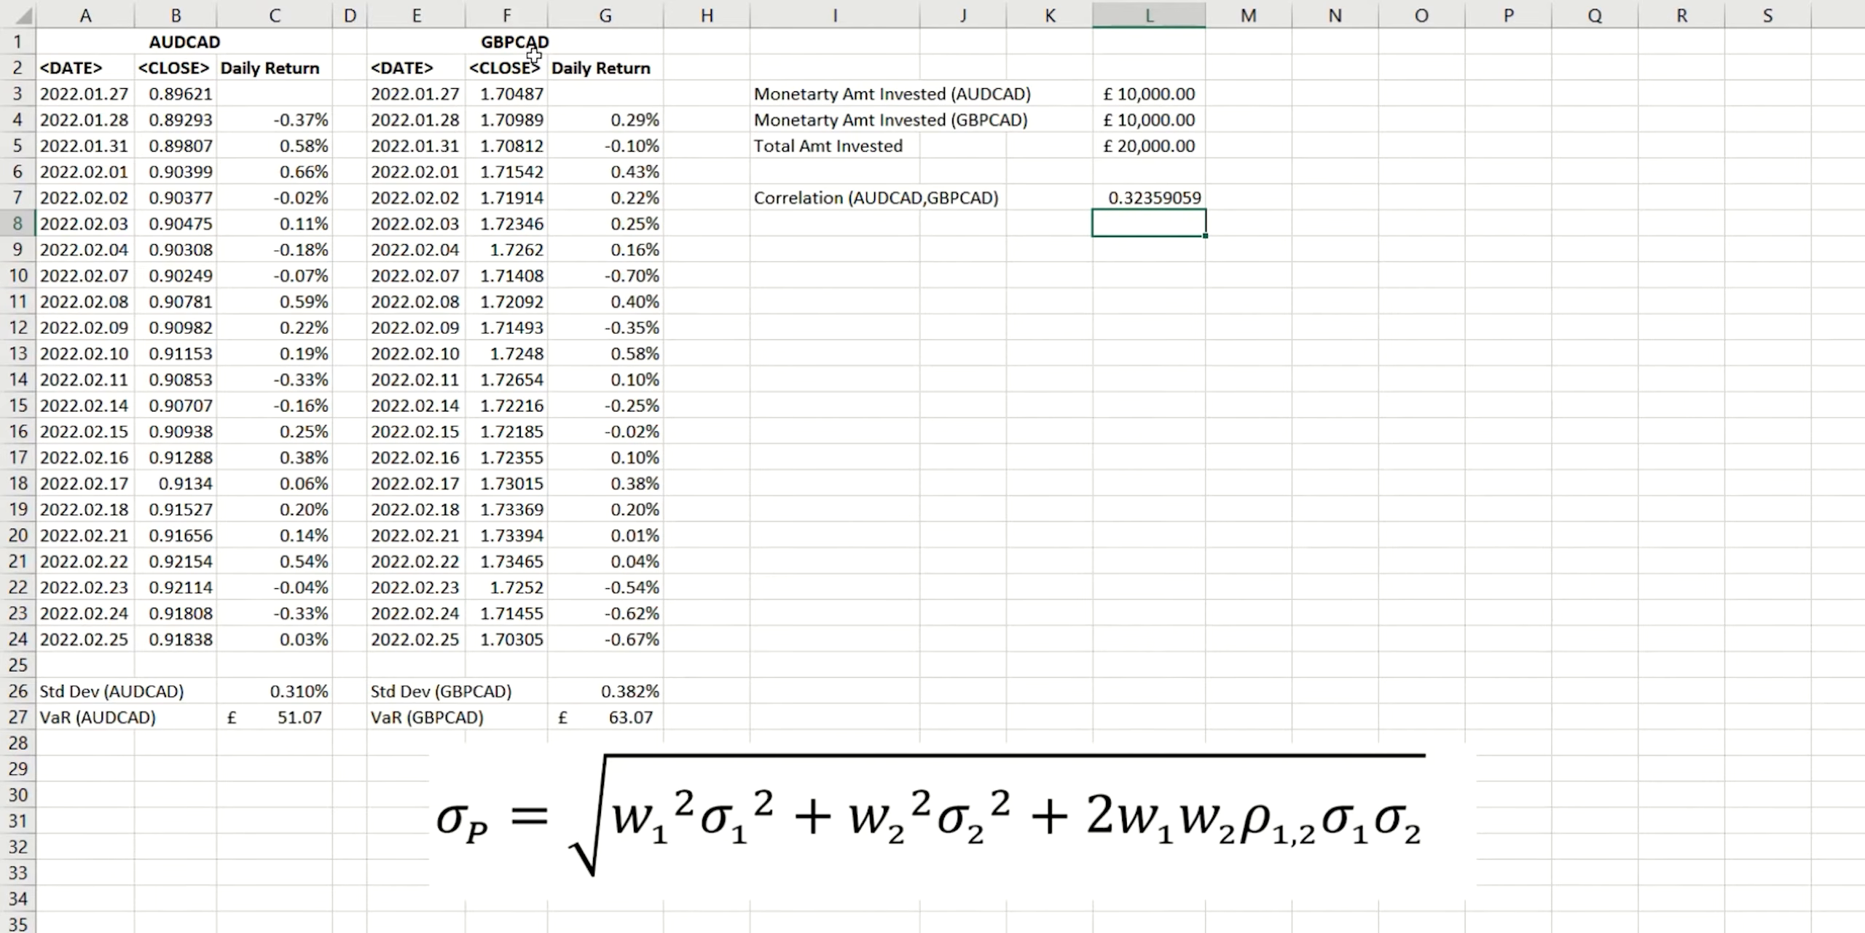
Paste the labels "Weighting (AUDCAD)" and "Weighting (GBPCAD)" into I8 and I9 below the correlation label.
{"action": "left_click", "coordinate": [1157, 194]}
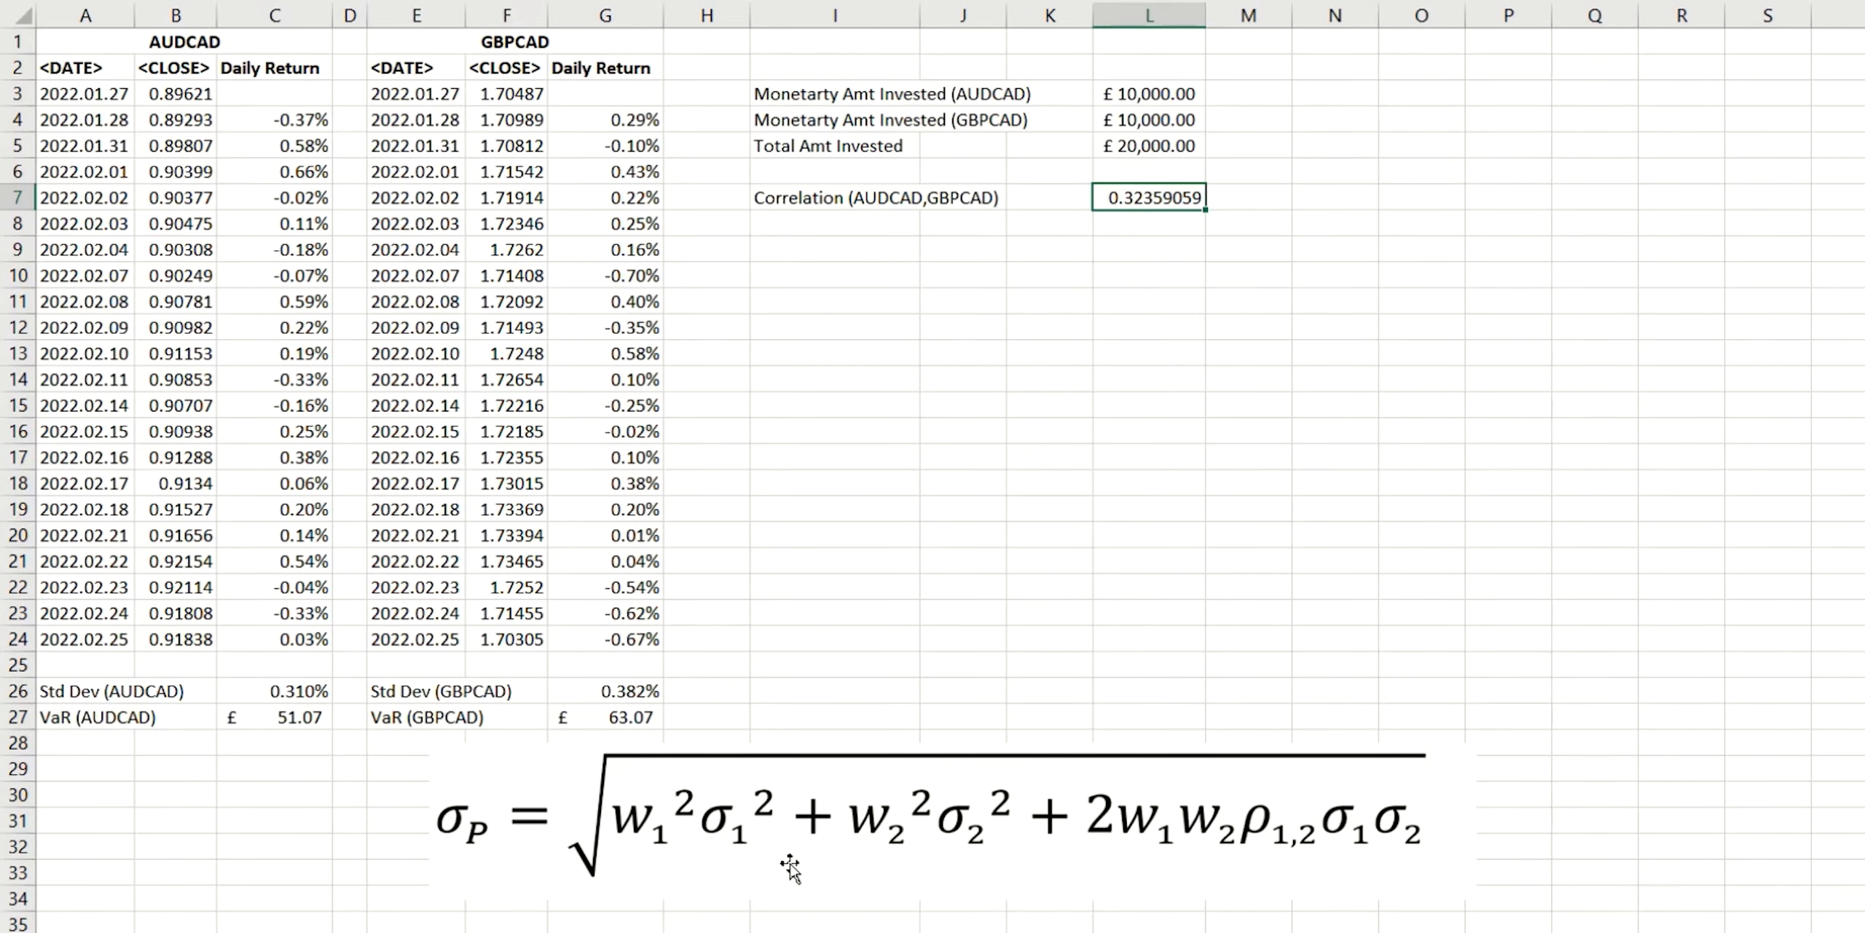
{"action": "left_click", "coordinate": [1768, 931]}
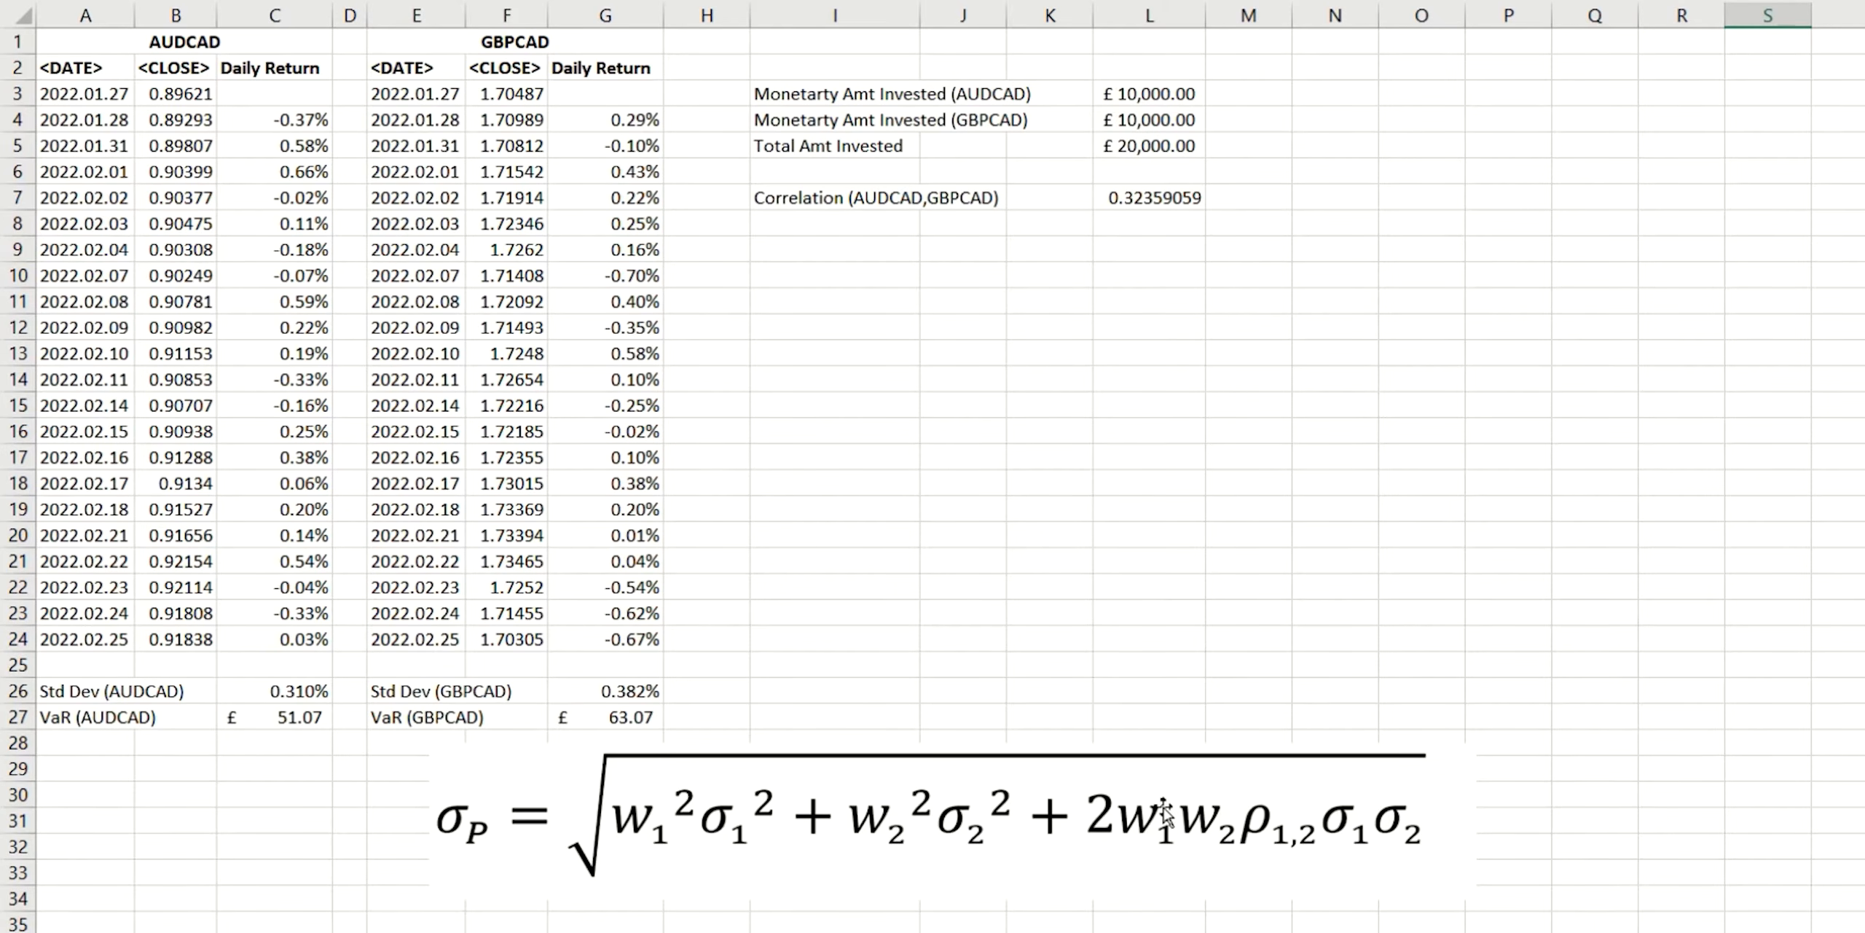
{"action": "left_click", "coordinate": [838, 223]}
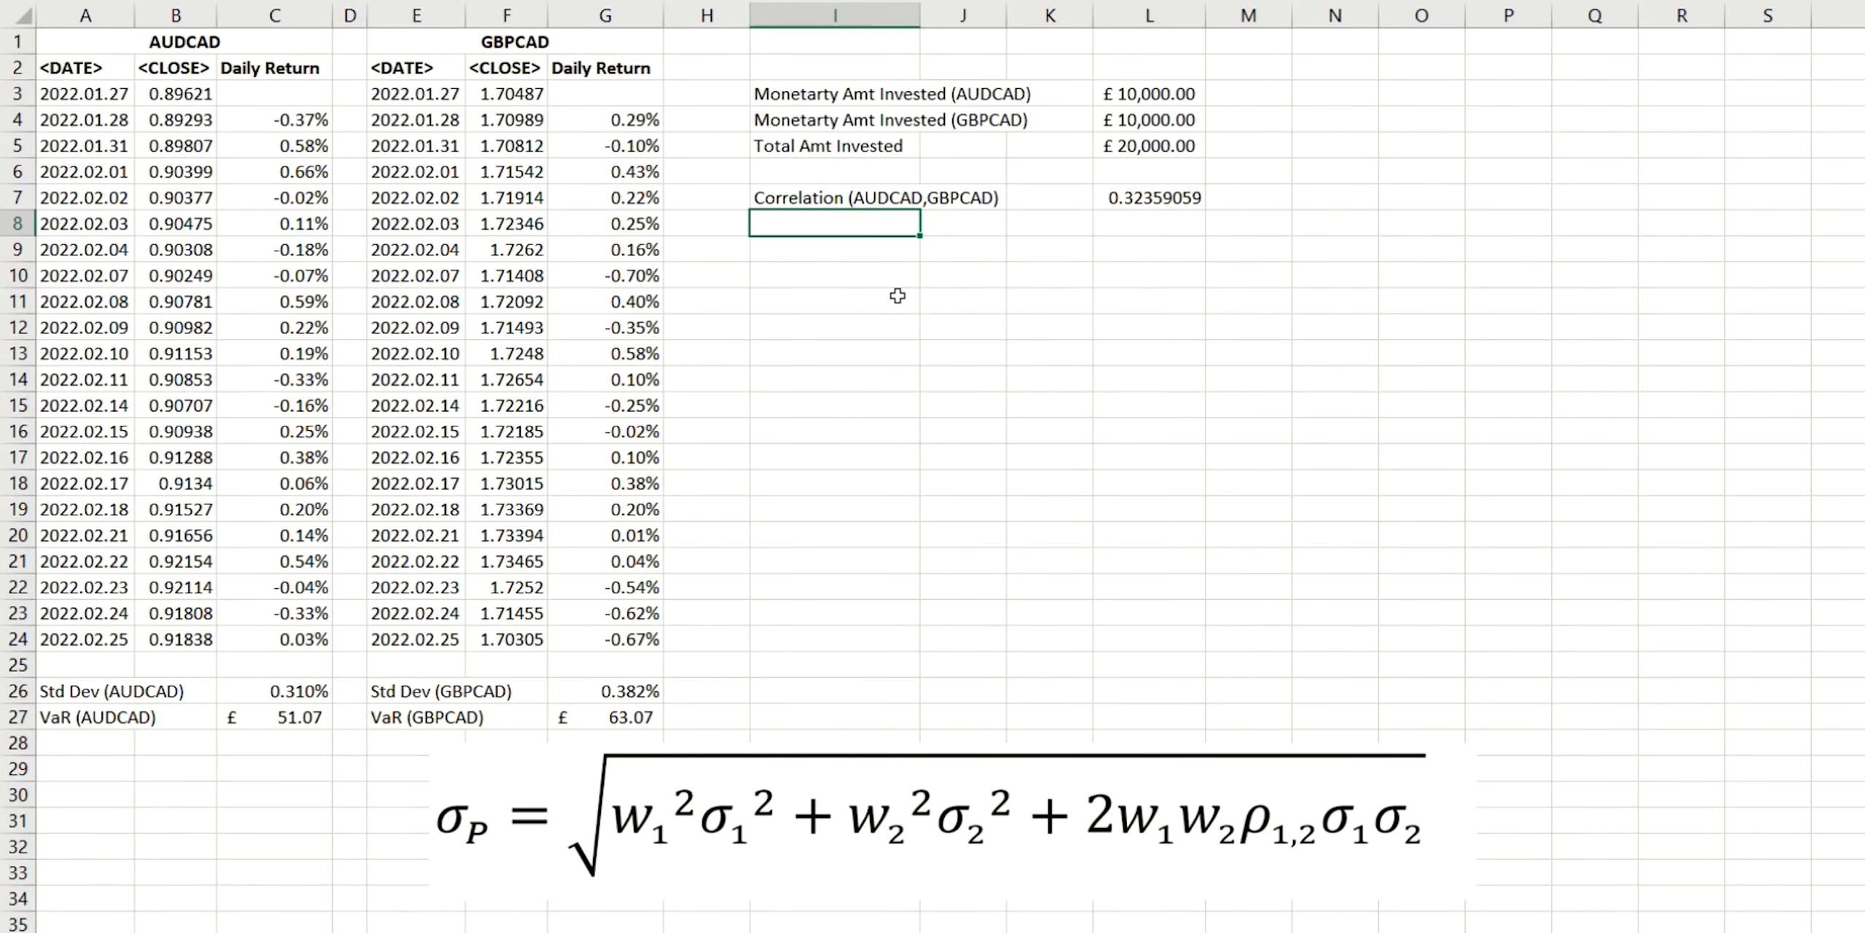
{"action": "key", "text": "ctrl+v"}
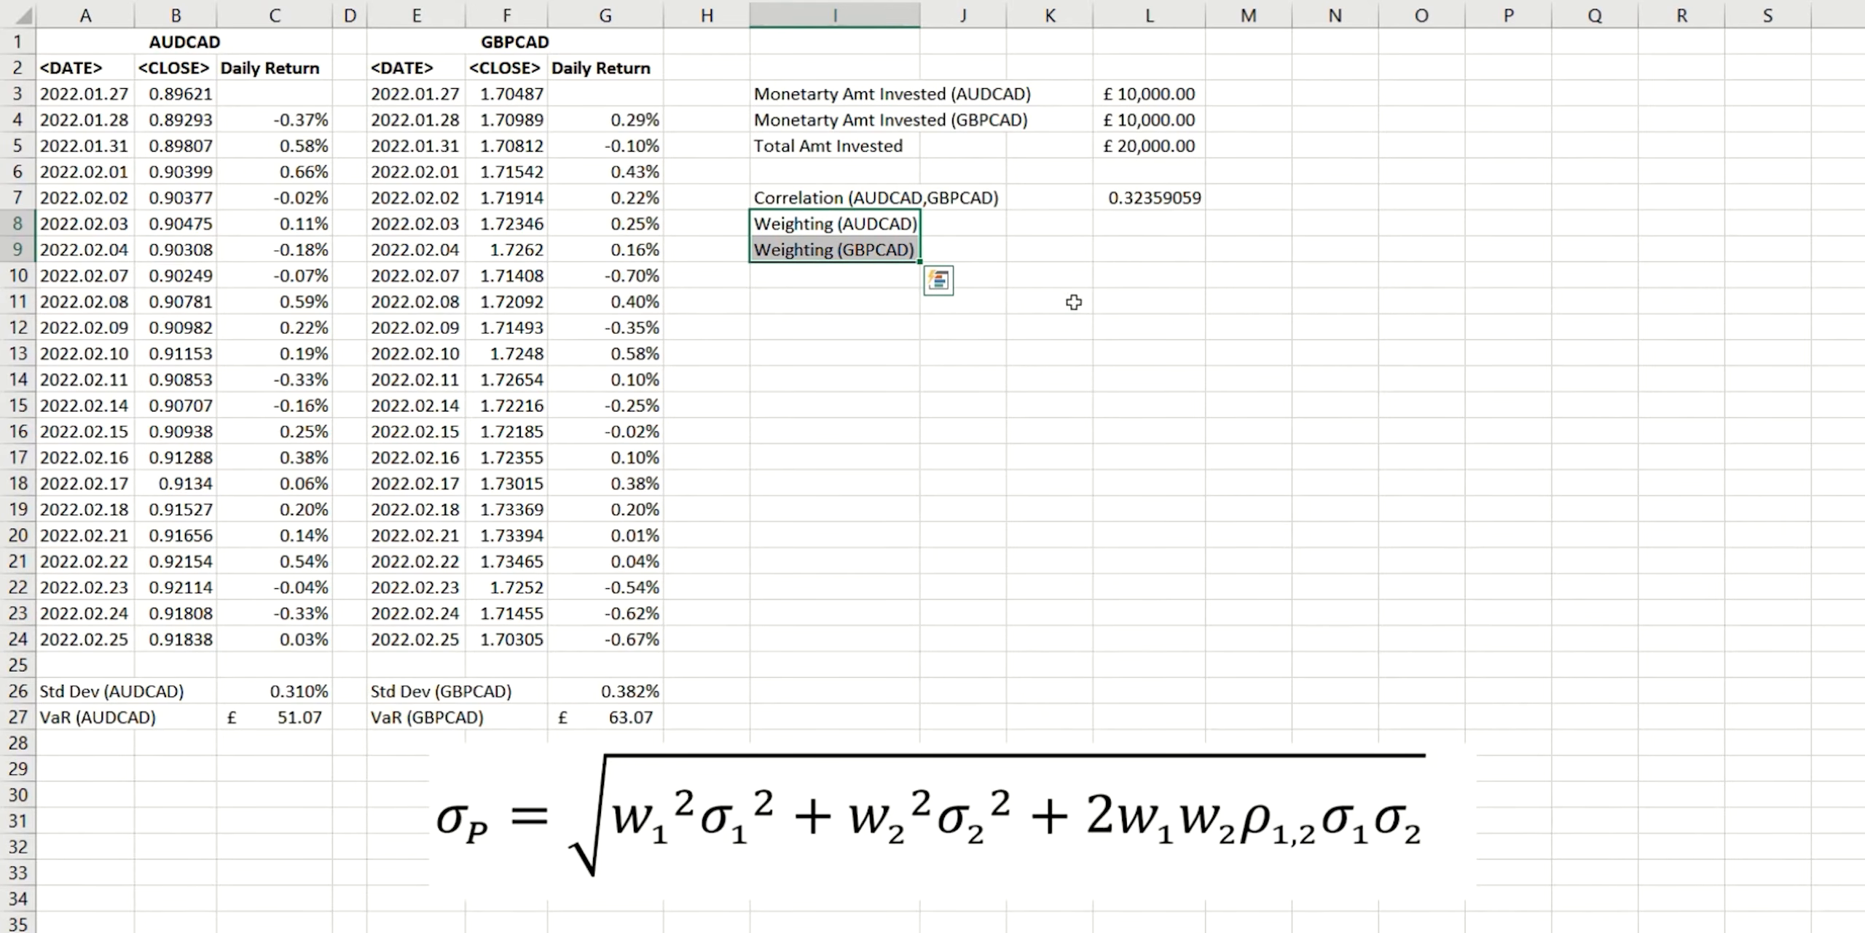
Calculate the AUDCAD weighting in L8 by dividing its invested amount in L3 by the total in L5.
{"action": "left_click", "coordinate": [1130, 223]}
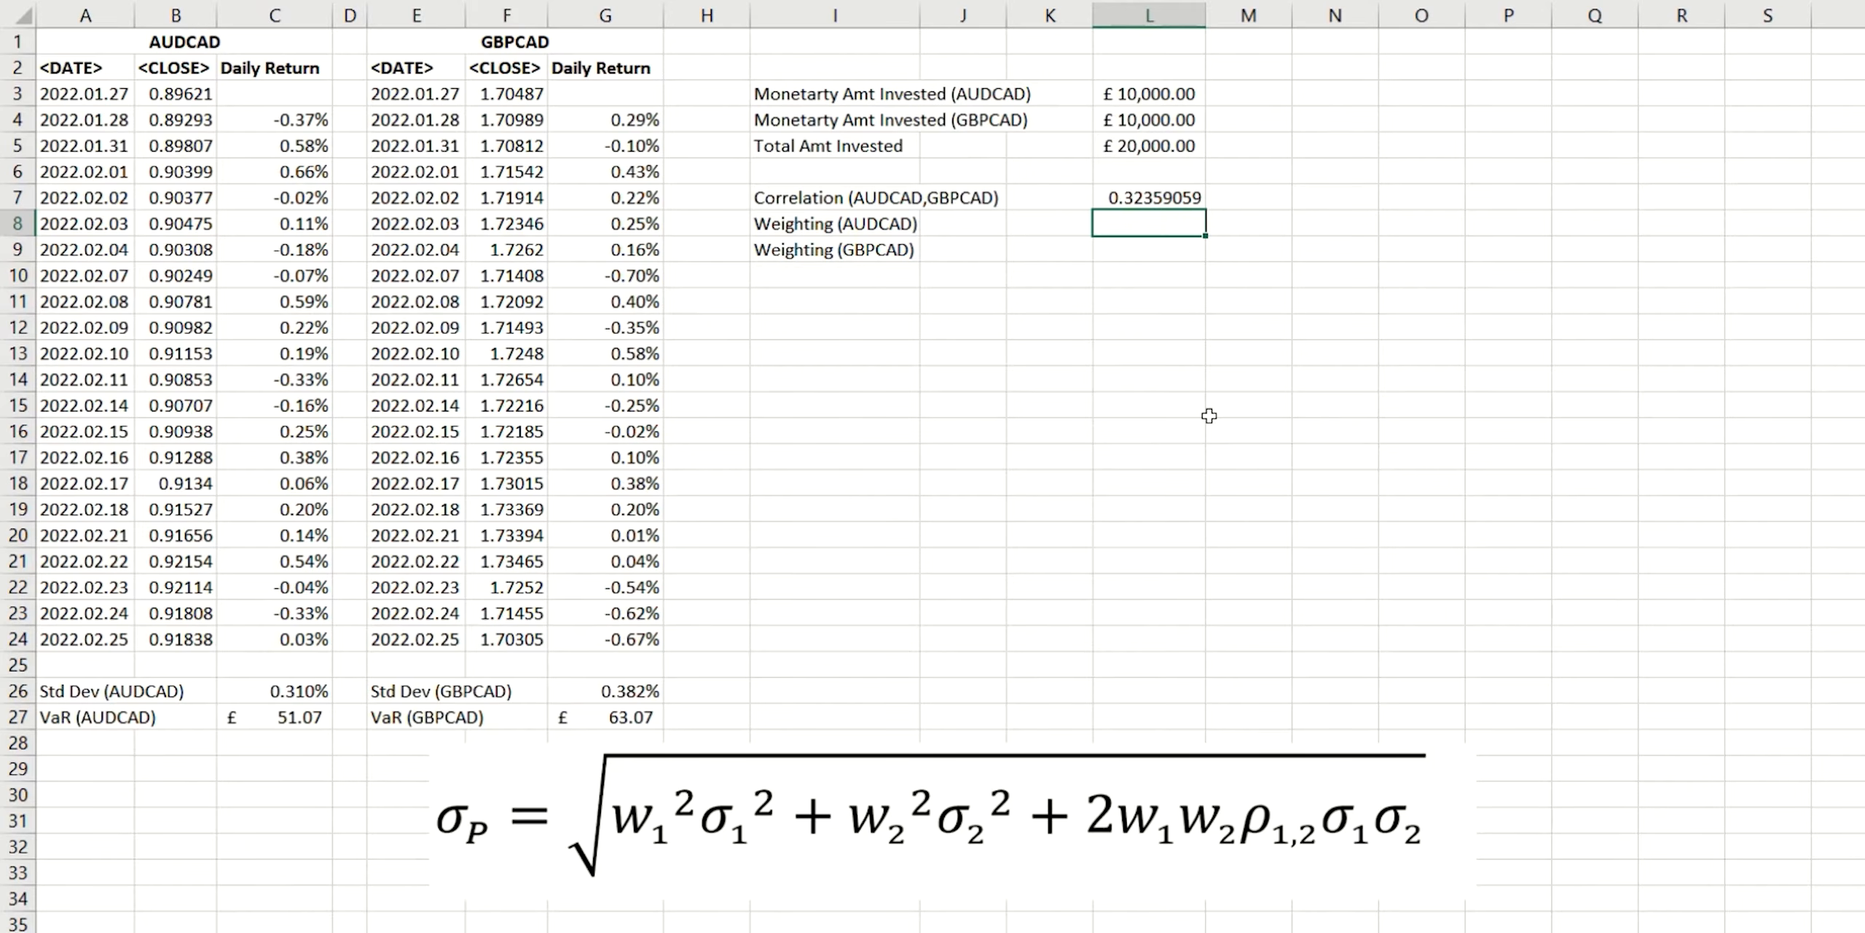
{"action": "type", "text": "="}
{"action": "left_click", "coordinate": [1161, 90]}
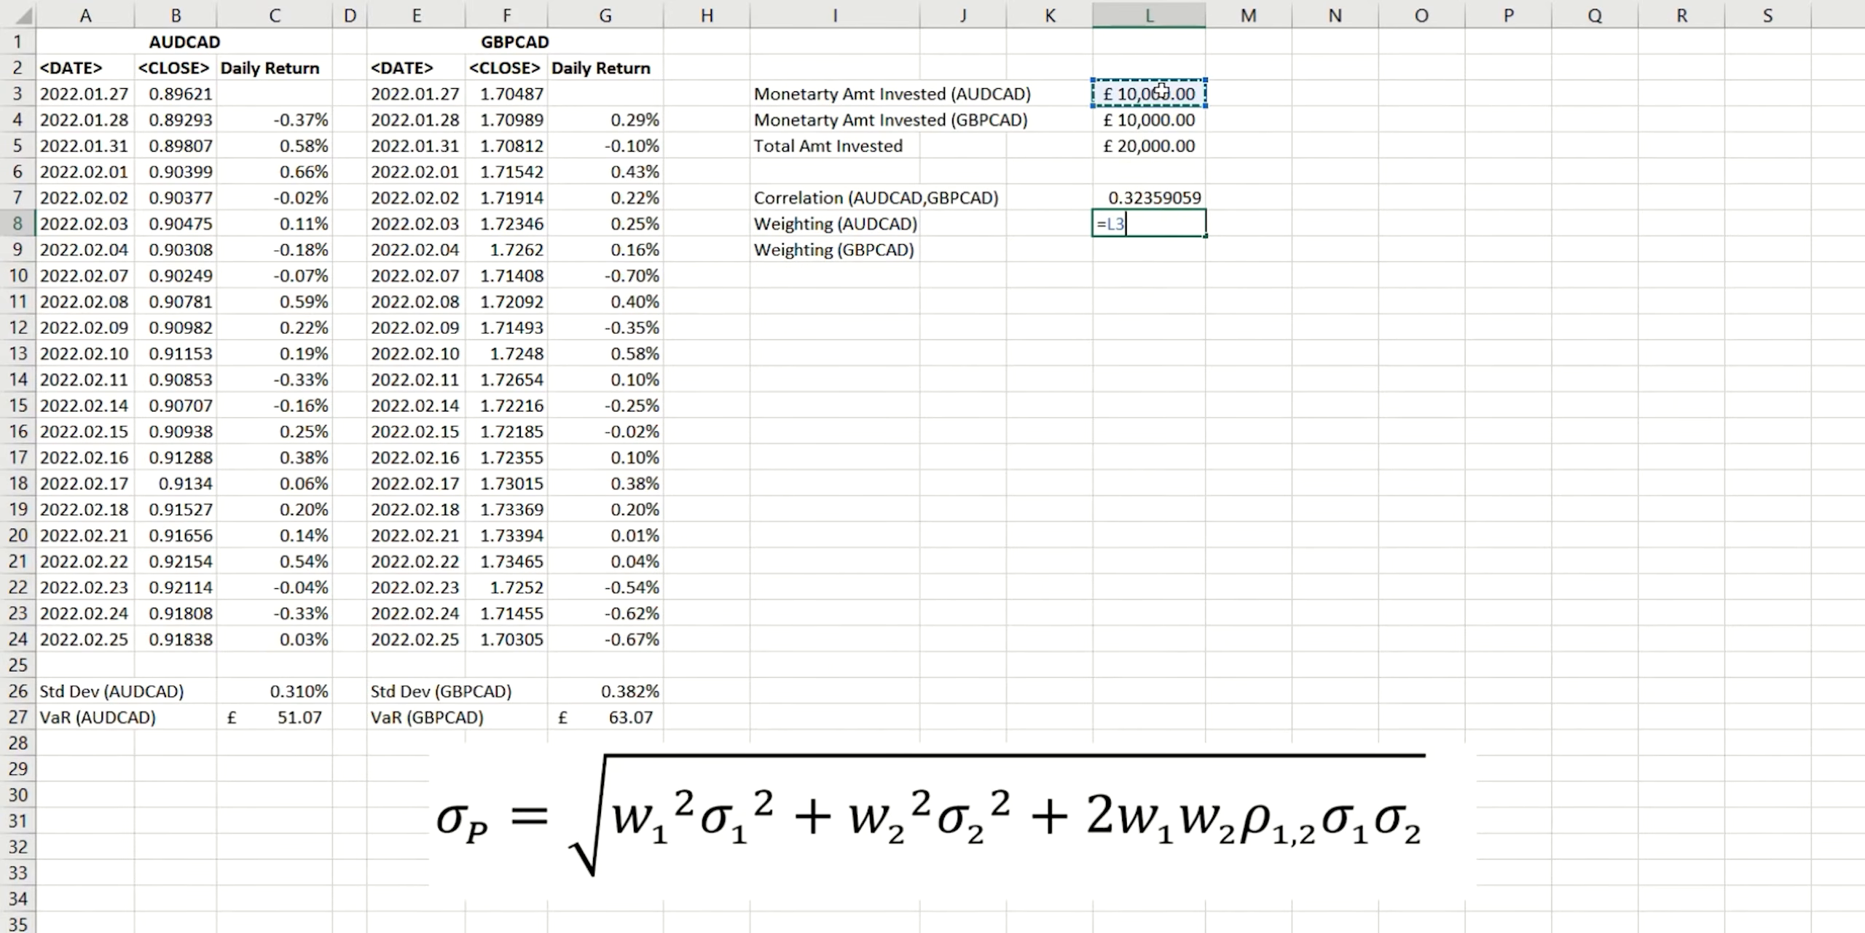
{"action": "type", "text": "/"}
{"action": "left_click", "coordinate": [1141, 149]}
{"action": "key", "text": "Return"}
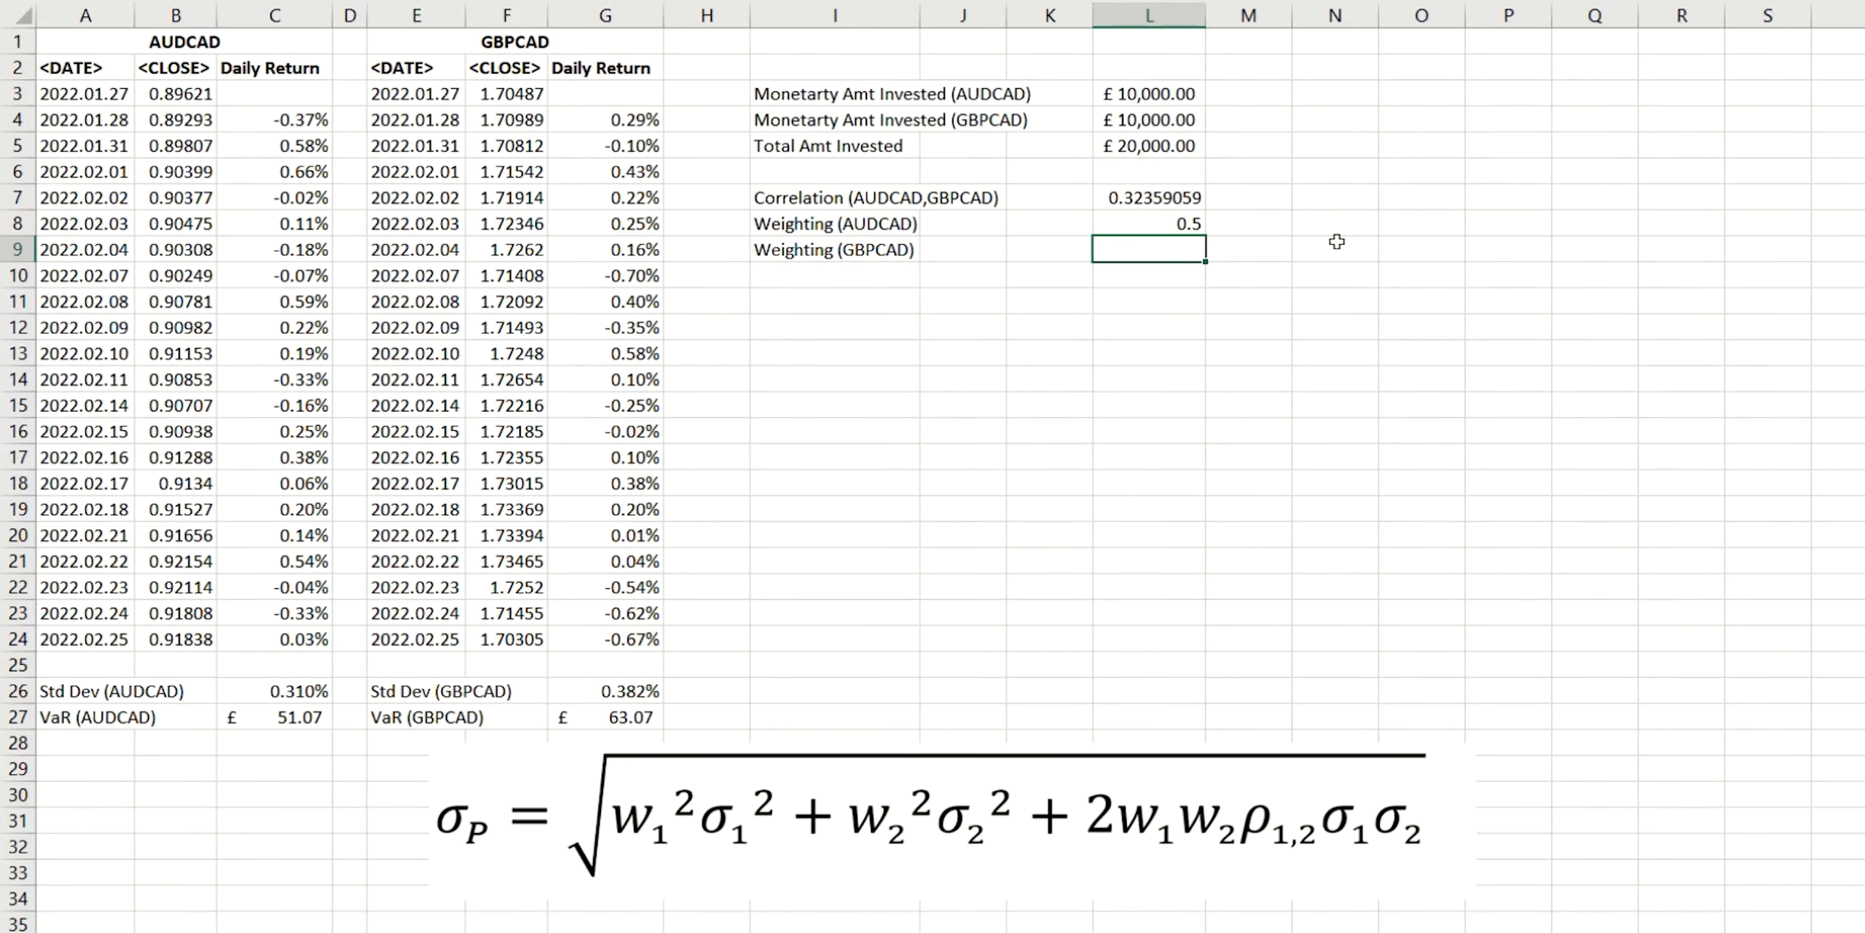
Calculate the GBPCAD weighting in L9 by dividing its invested amount in L4 by the total in L5.
{"action": "type", "text": "="}
{"action": "left_click", "coordinate": [1160, 116]}
{"action": "type", "text": "/"}
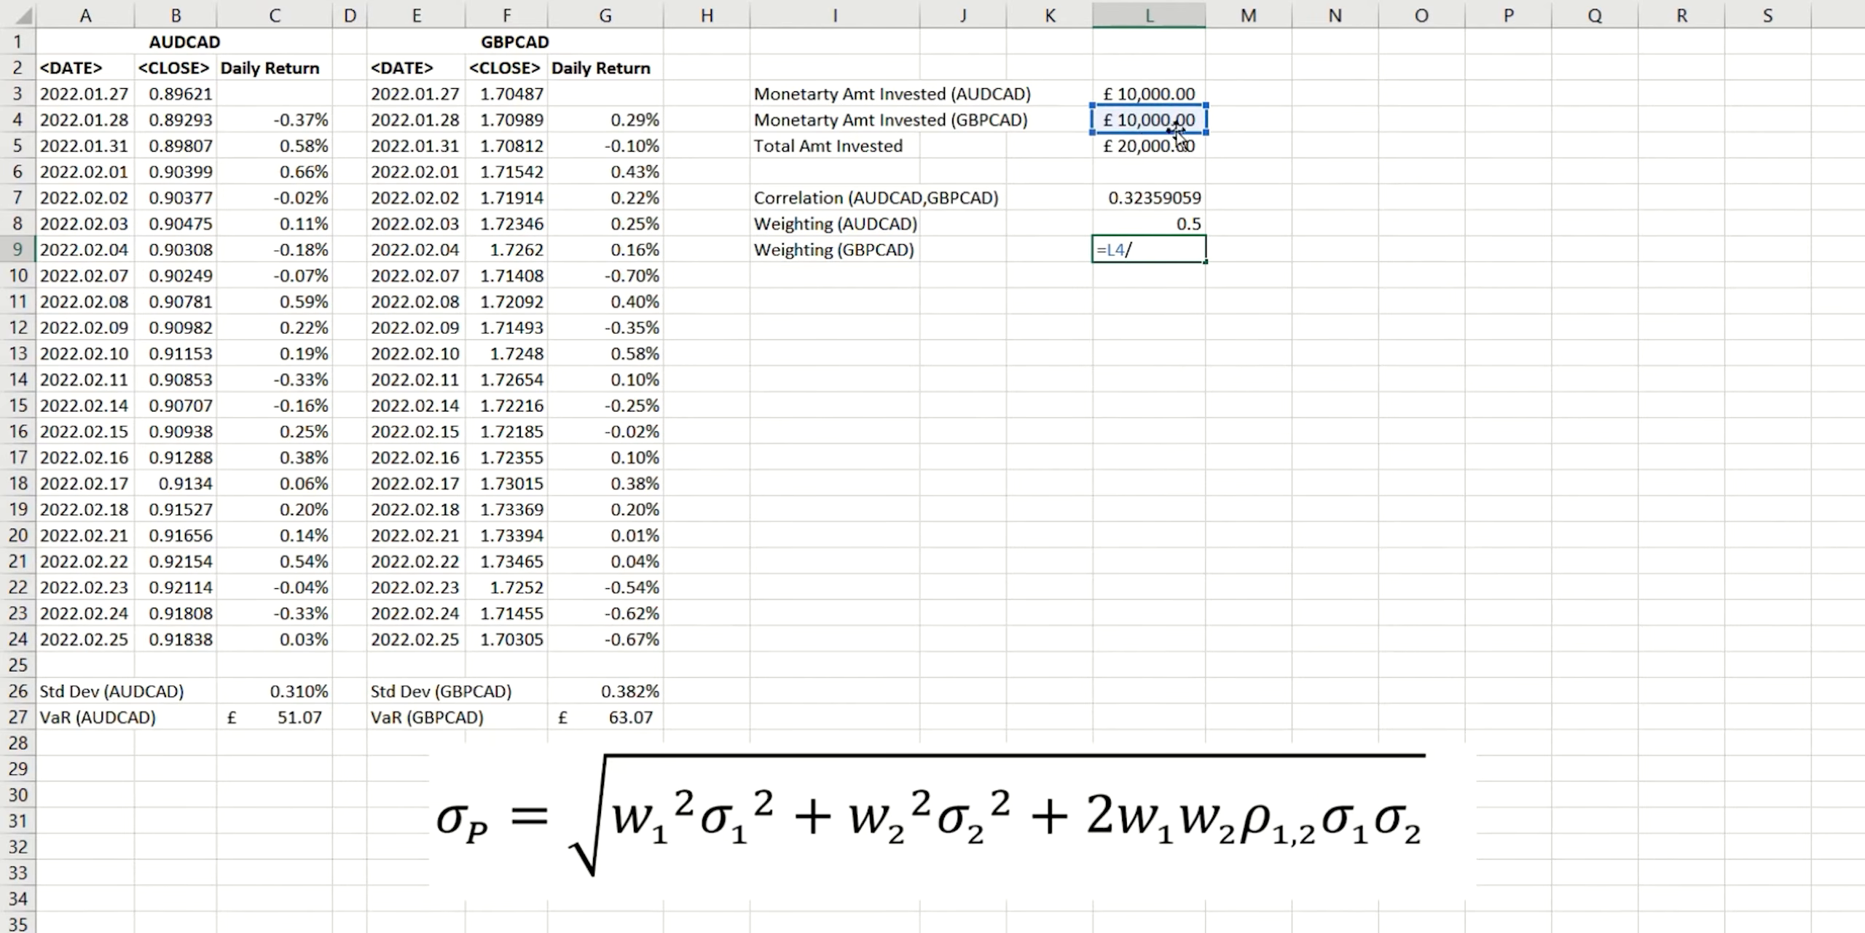
{"action": "left_click", "coordinate": [1140, 150]}
{"action": "key", "text": "Return"}
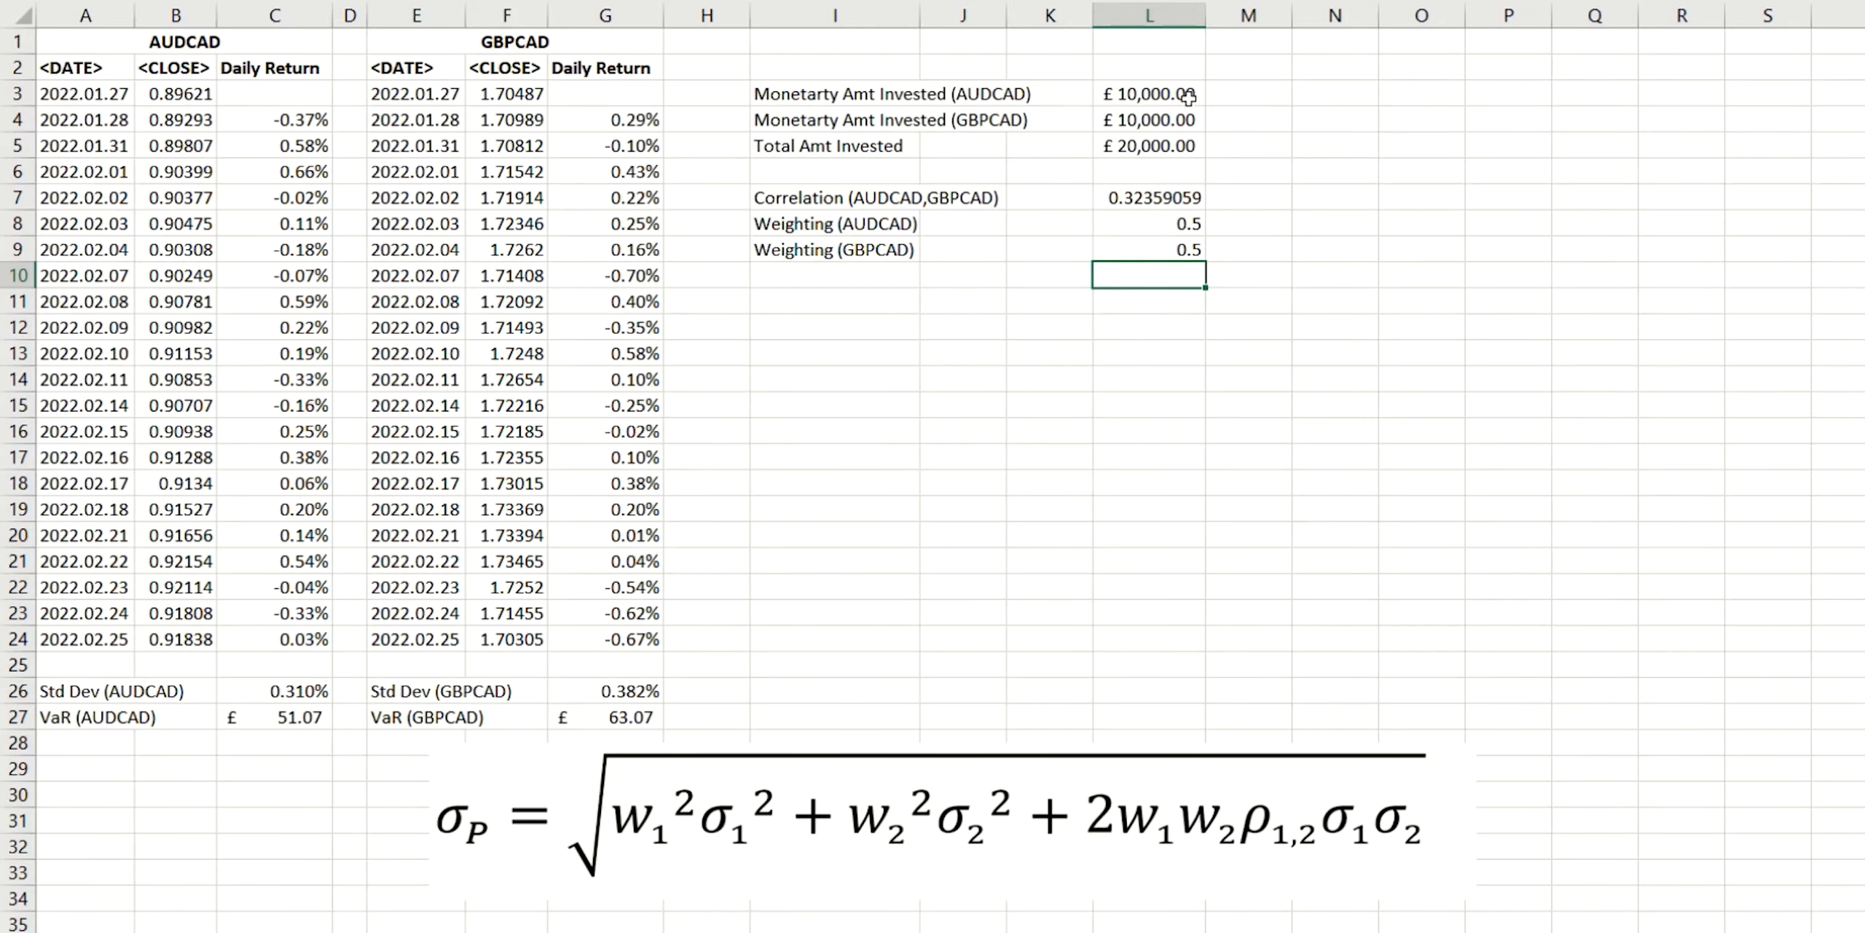
Set the monetary amount invested in AUDCAD in L3 to 15000.
{"action": "left_click", "coordinate": [1166, 96]}
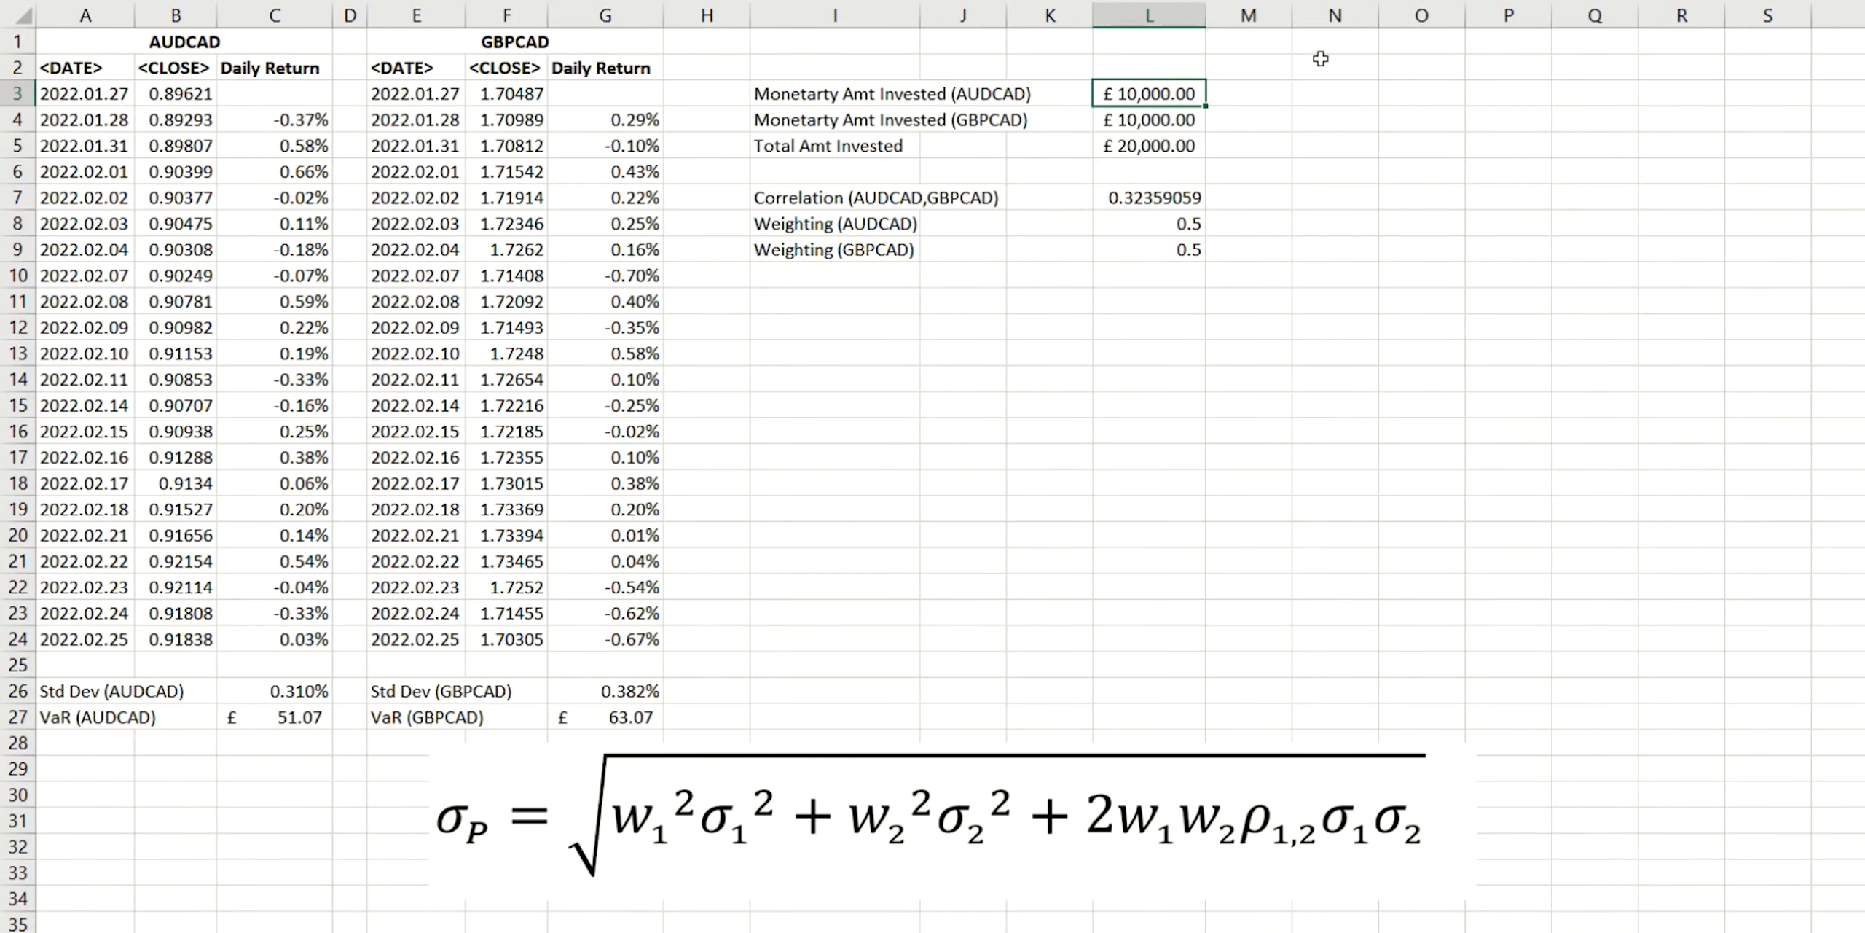
{"action": "type", "text": "15000"}
{"action": "key", "text": "Return"}
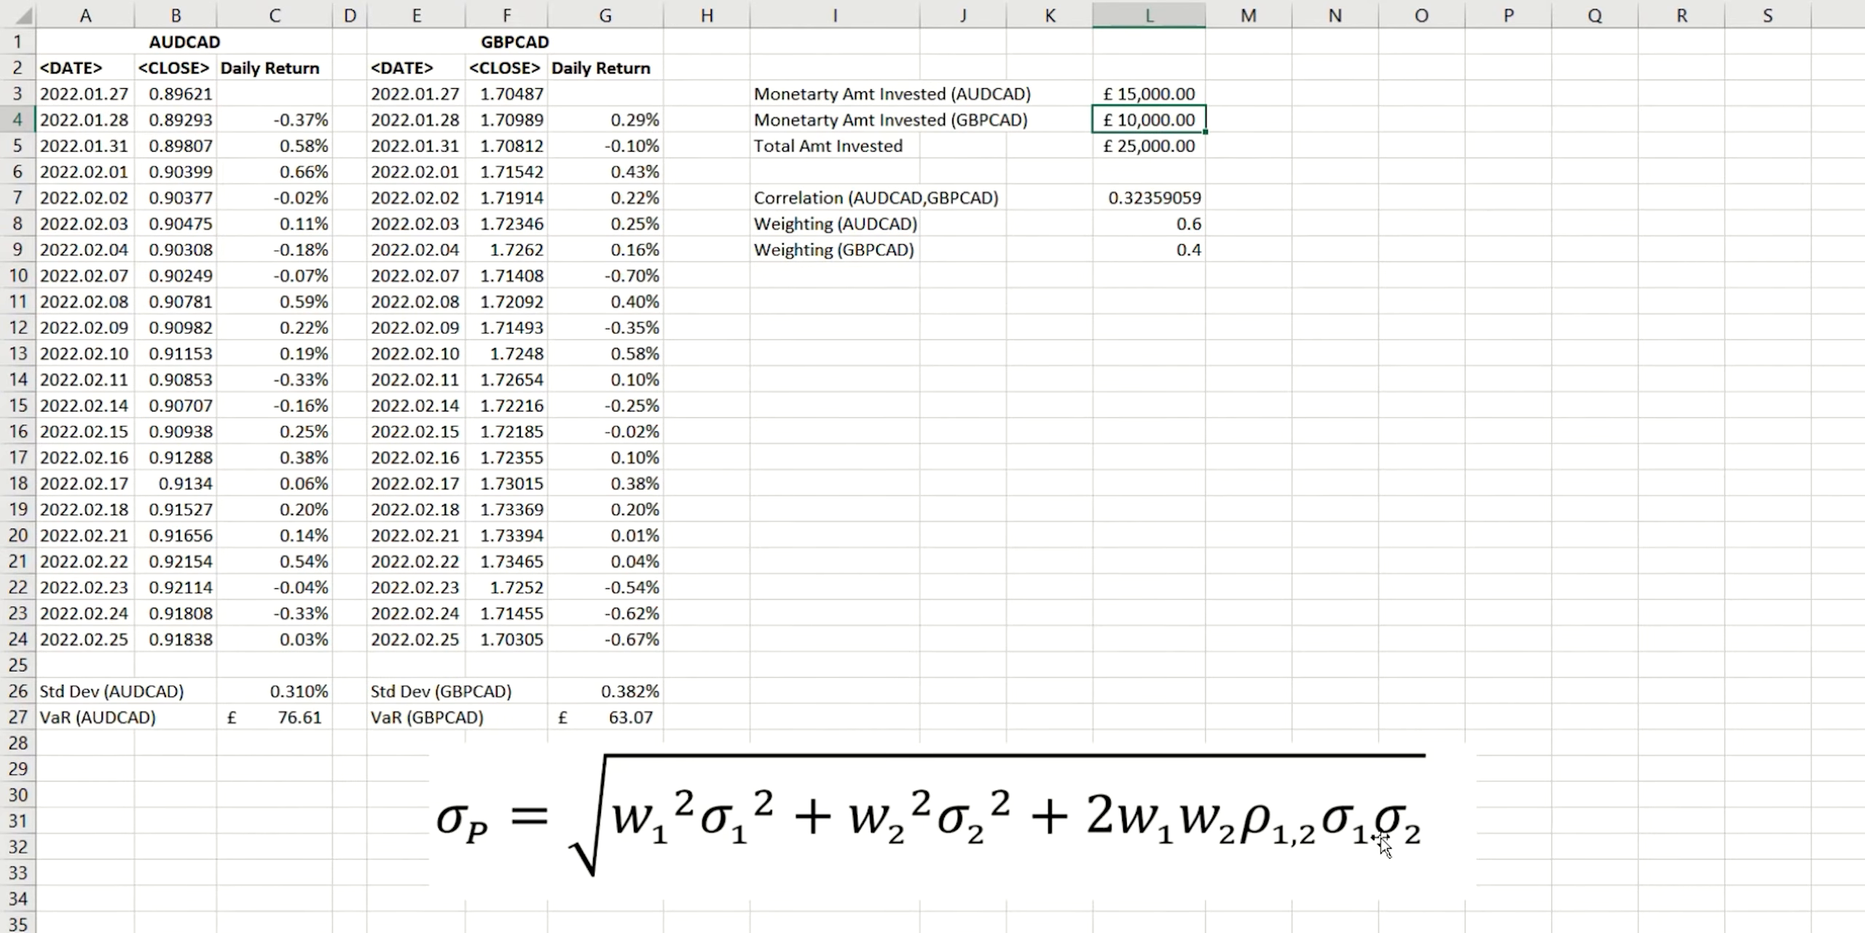
Enter the label "Std Dev of 2-Asset Portfolio" in I11 below the weighting labels.
{"action": "left_click", "coordinate": [291, 686]}
{"action": "left_click", "coordinate": [634, 690]}
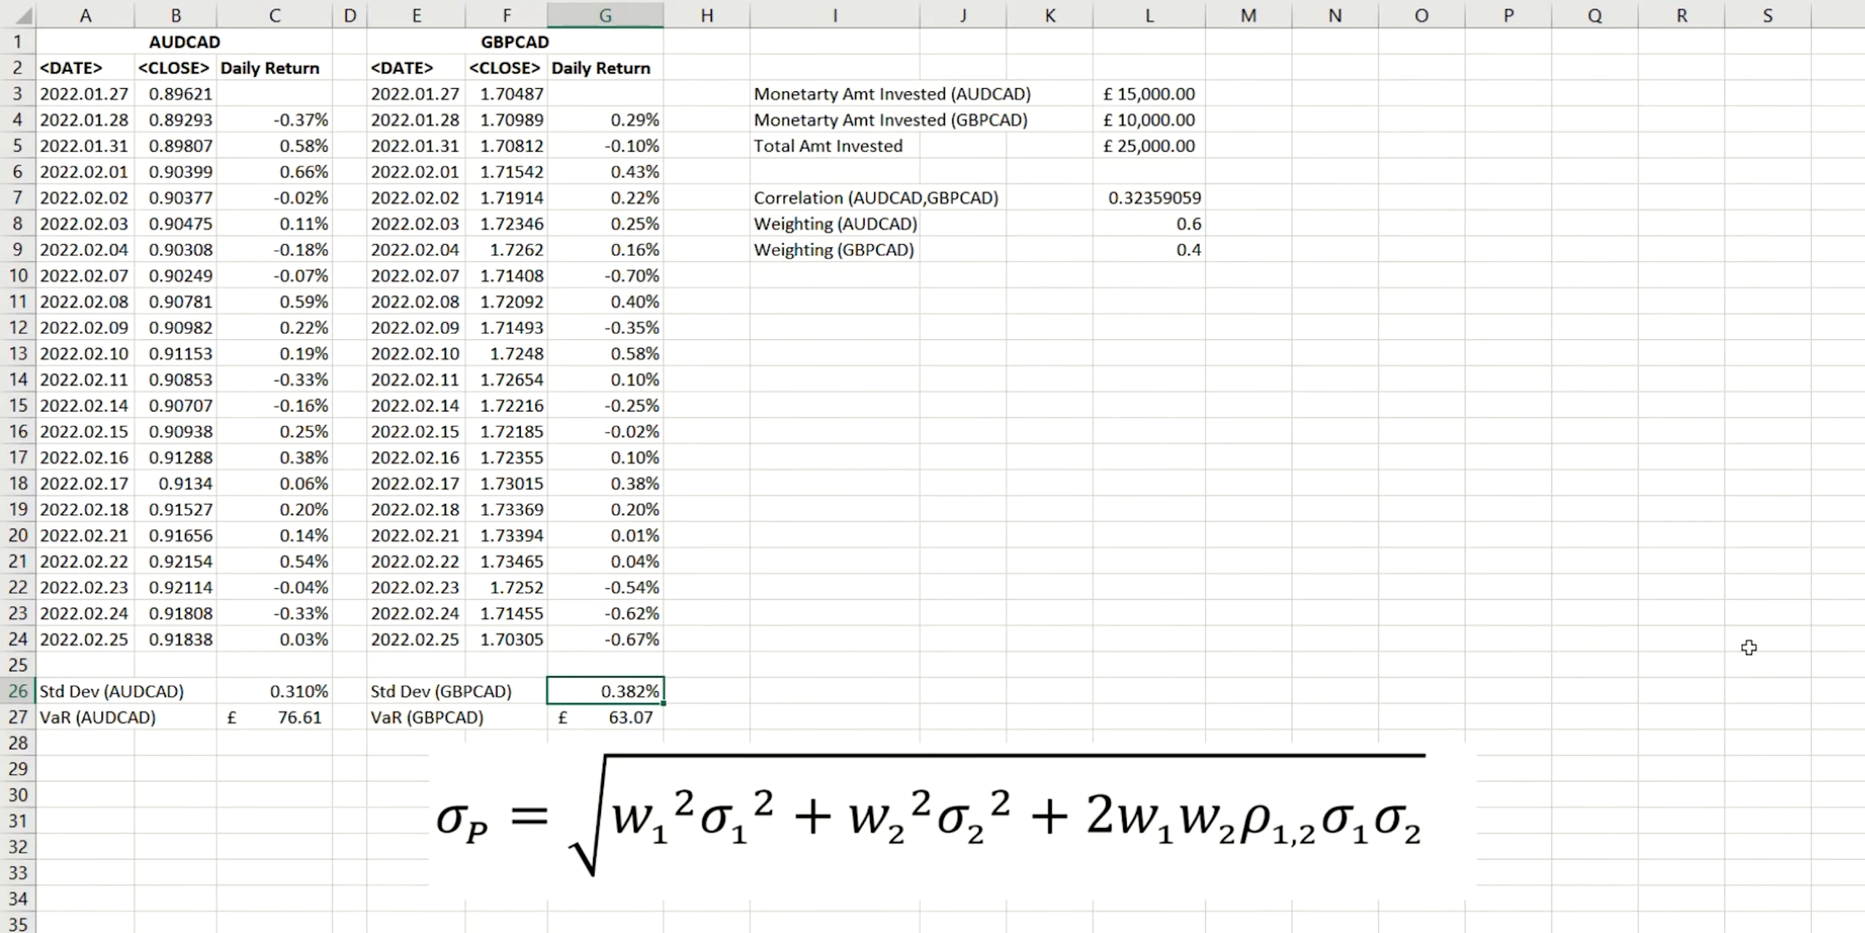
{"action": "left_click", "coordinate": [838, 310]}
{"action": "type", "text": "Std Dev of 2-Asset Portfolio"}
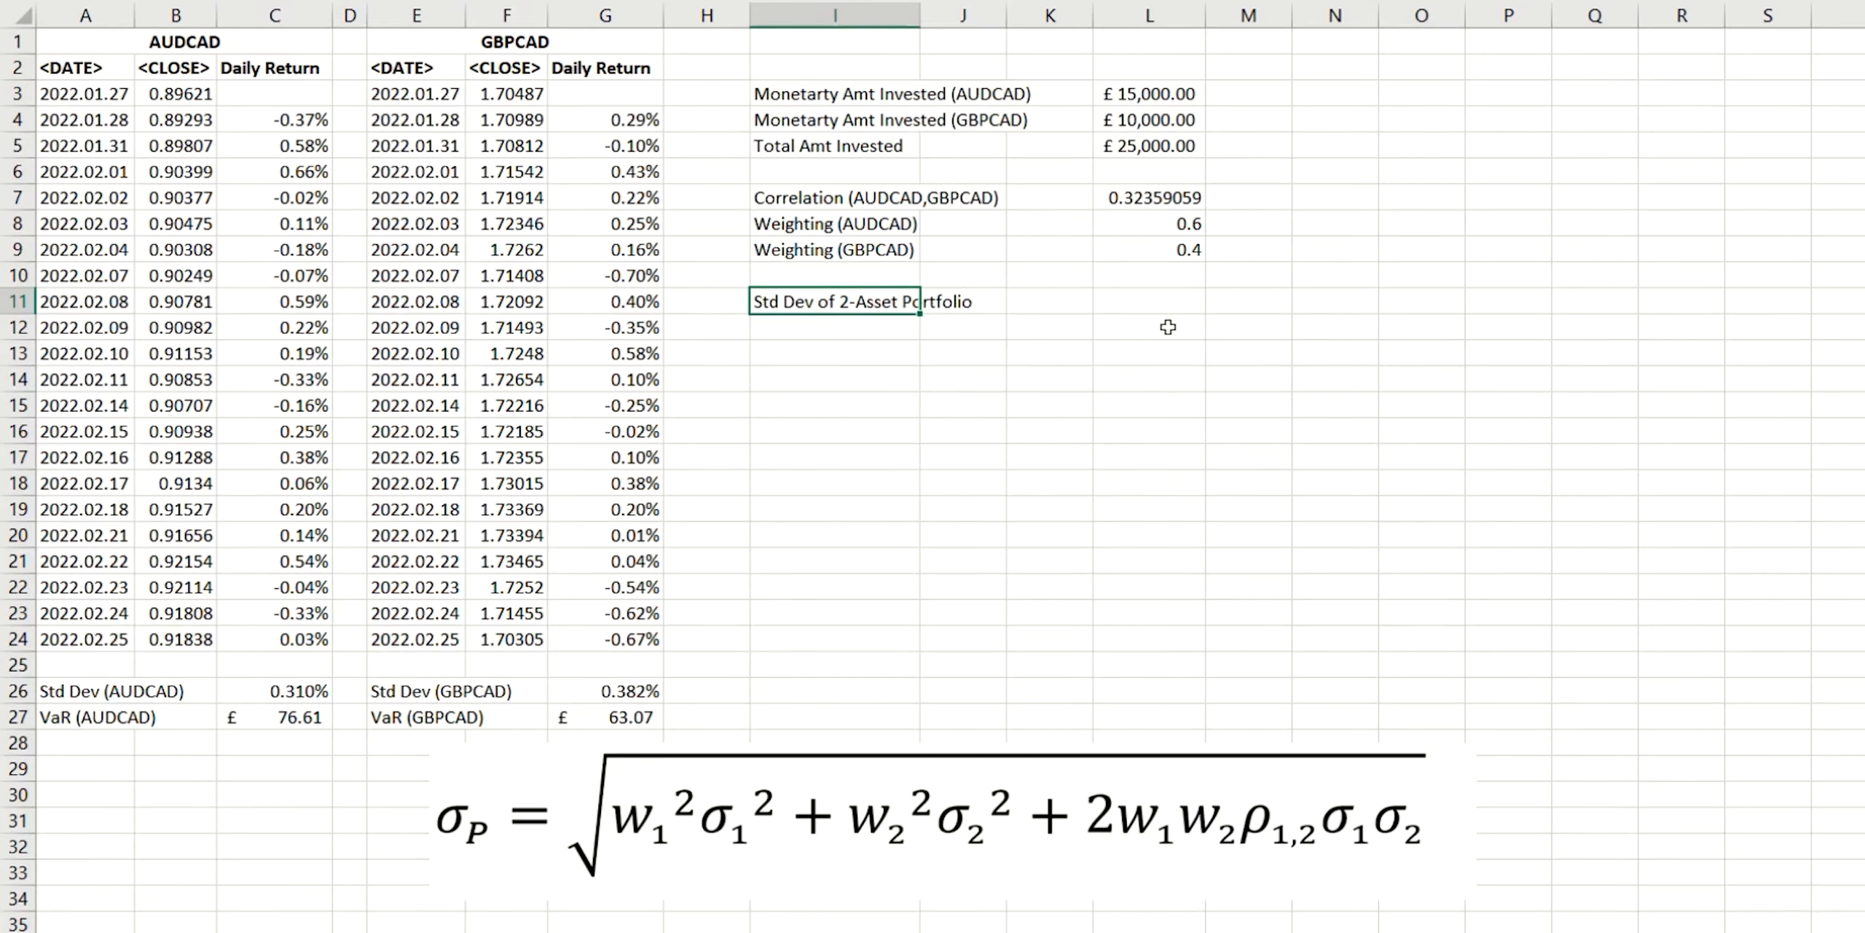
Start the portfolio standard deviation formula in L11 with the squared AUDCAD term, =SQRT(L8*L8*C26*C26).
{"action": "left_click", "coordinate": [1138, 309]}
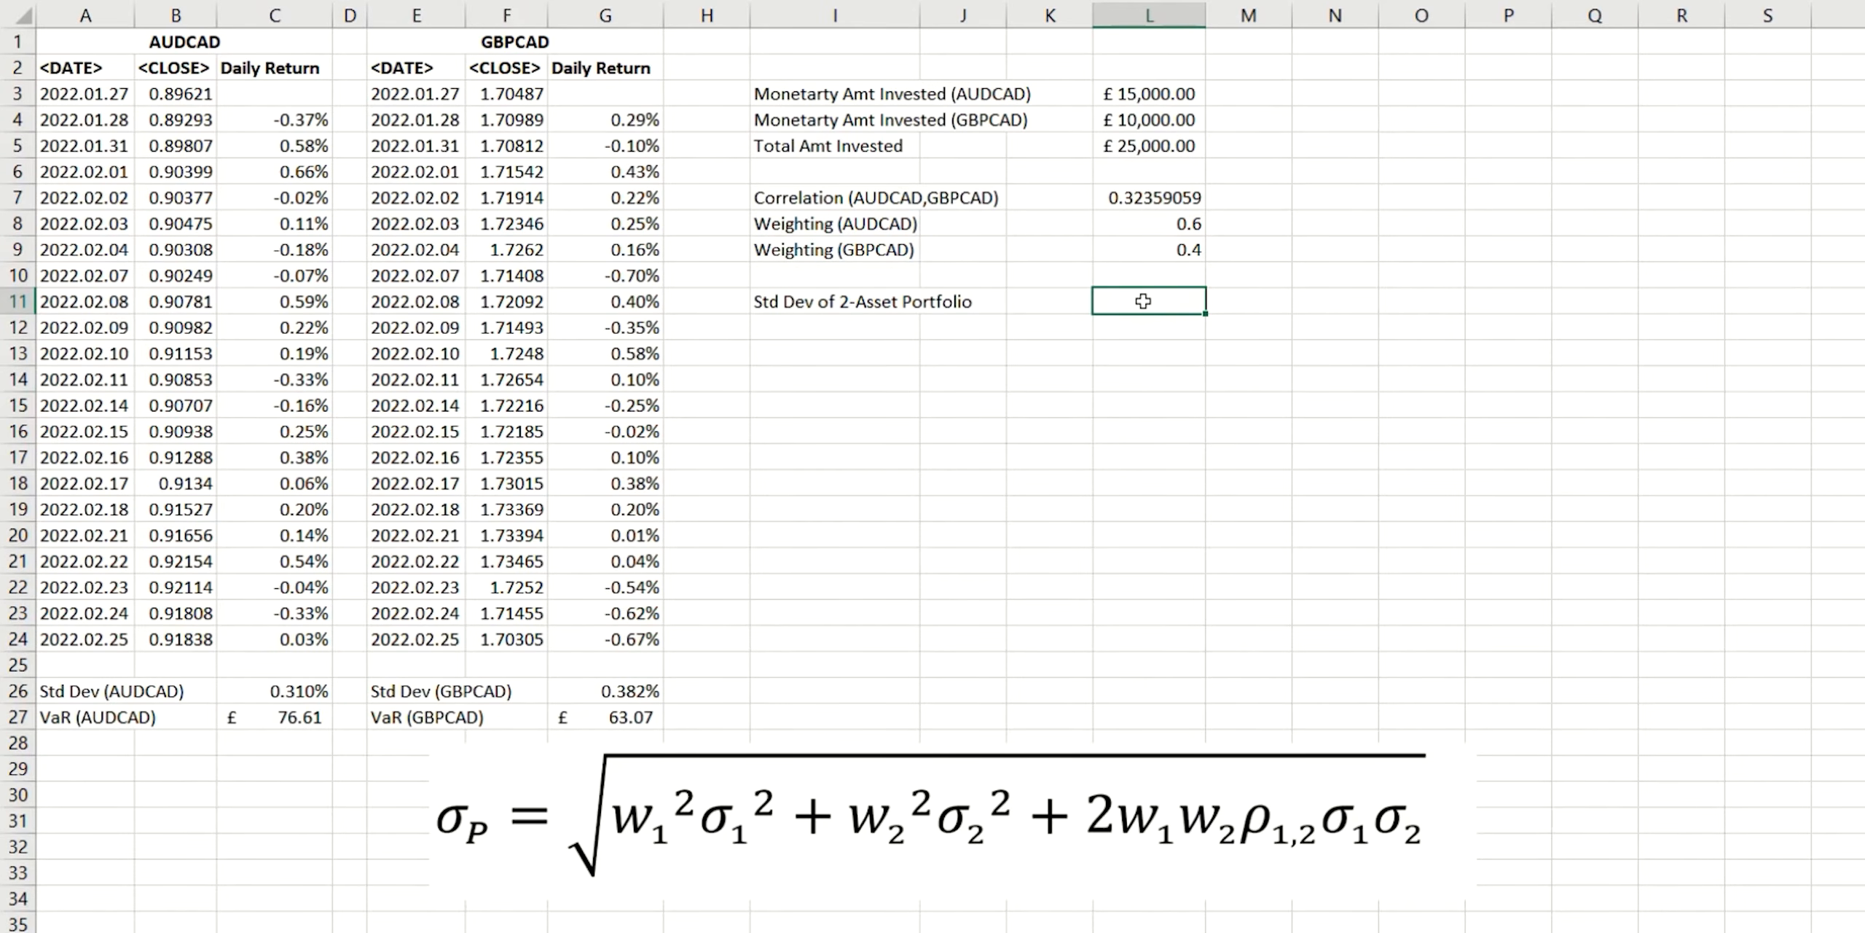
{"action": "type", "text": "=SQRT"}
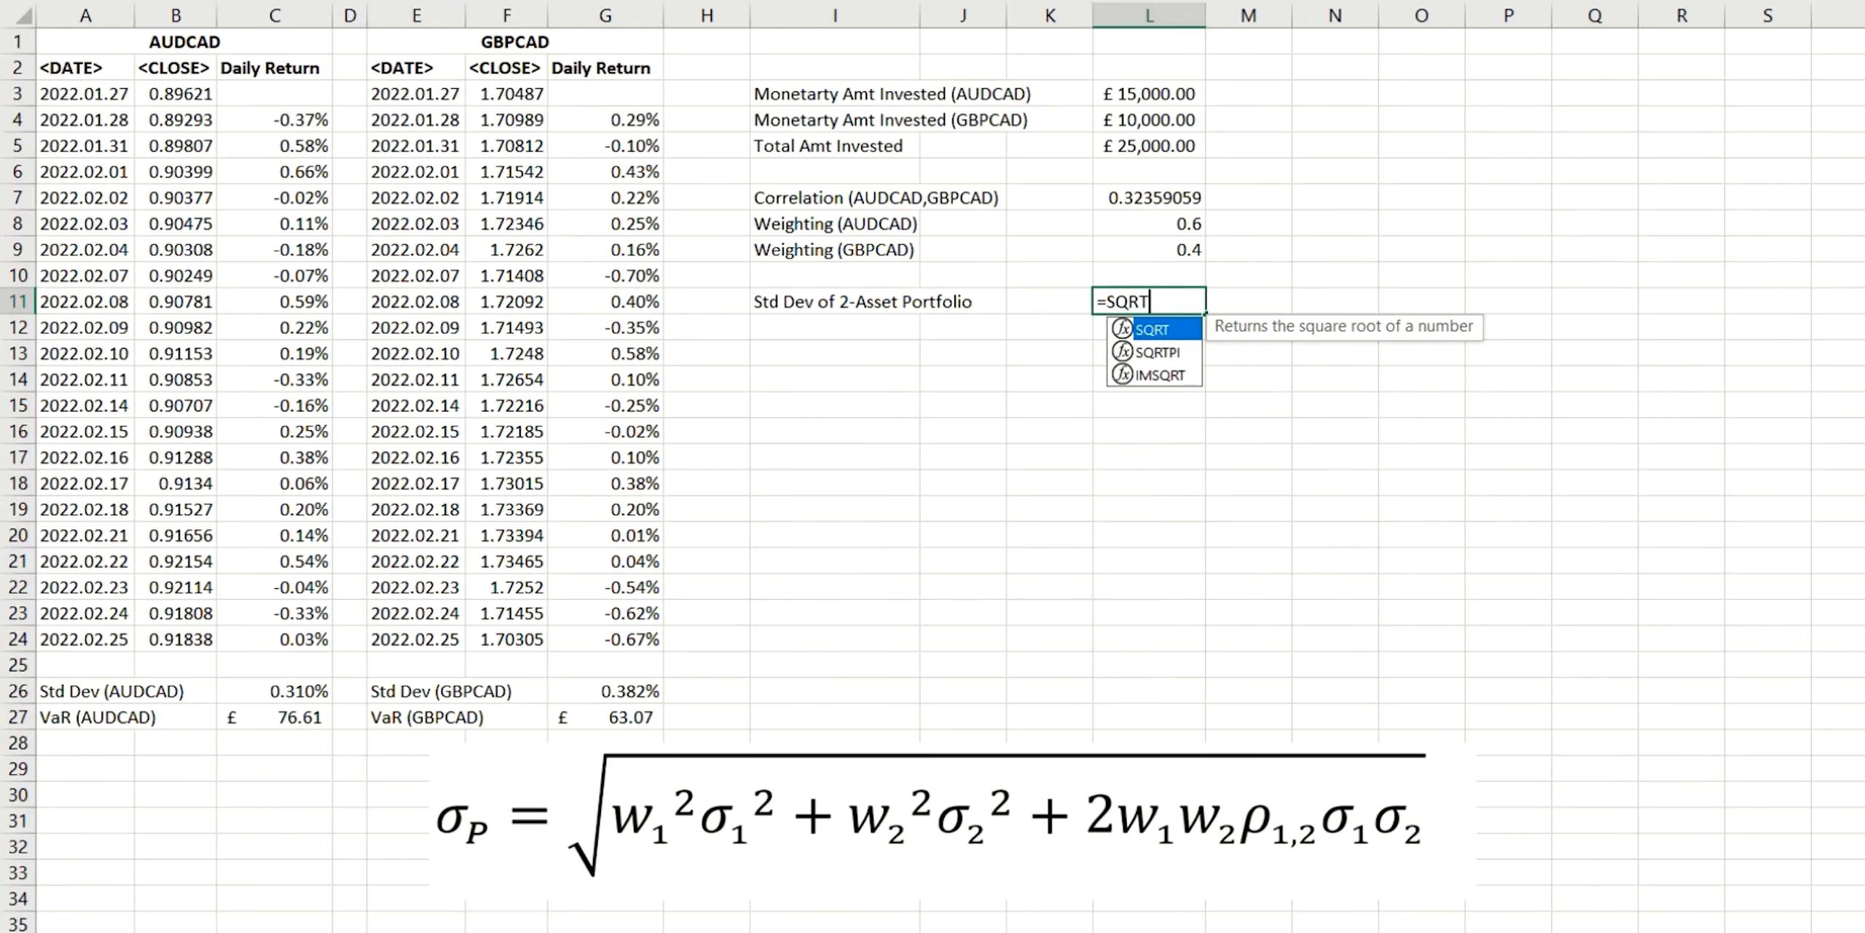
{"action": "type", "text": "("}
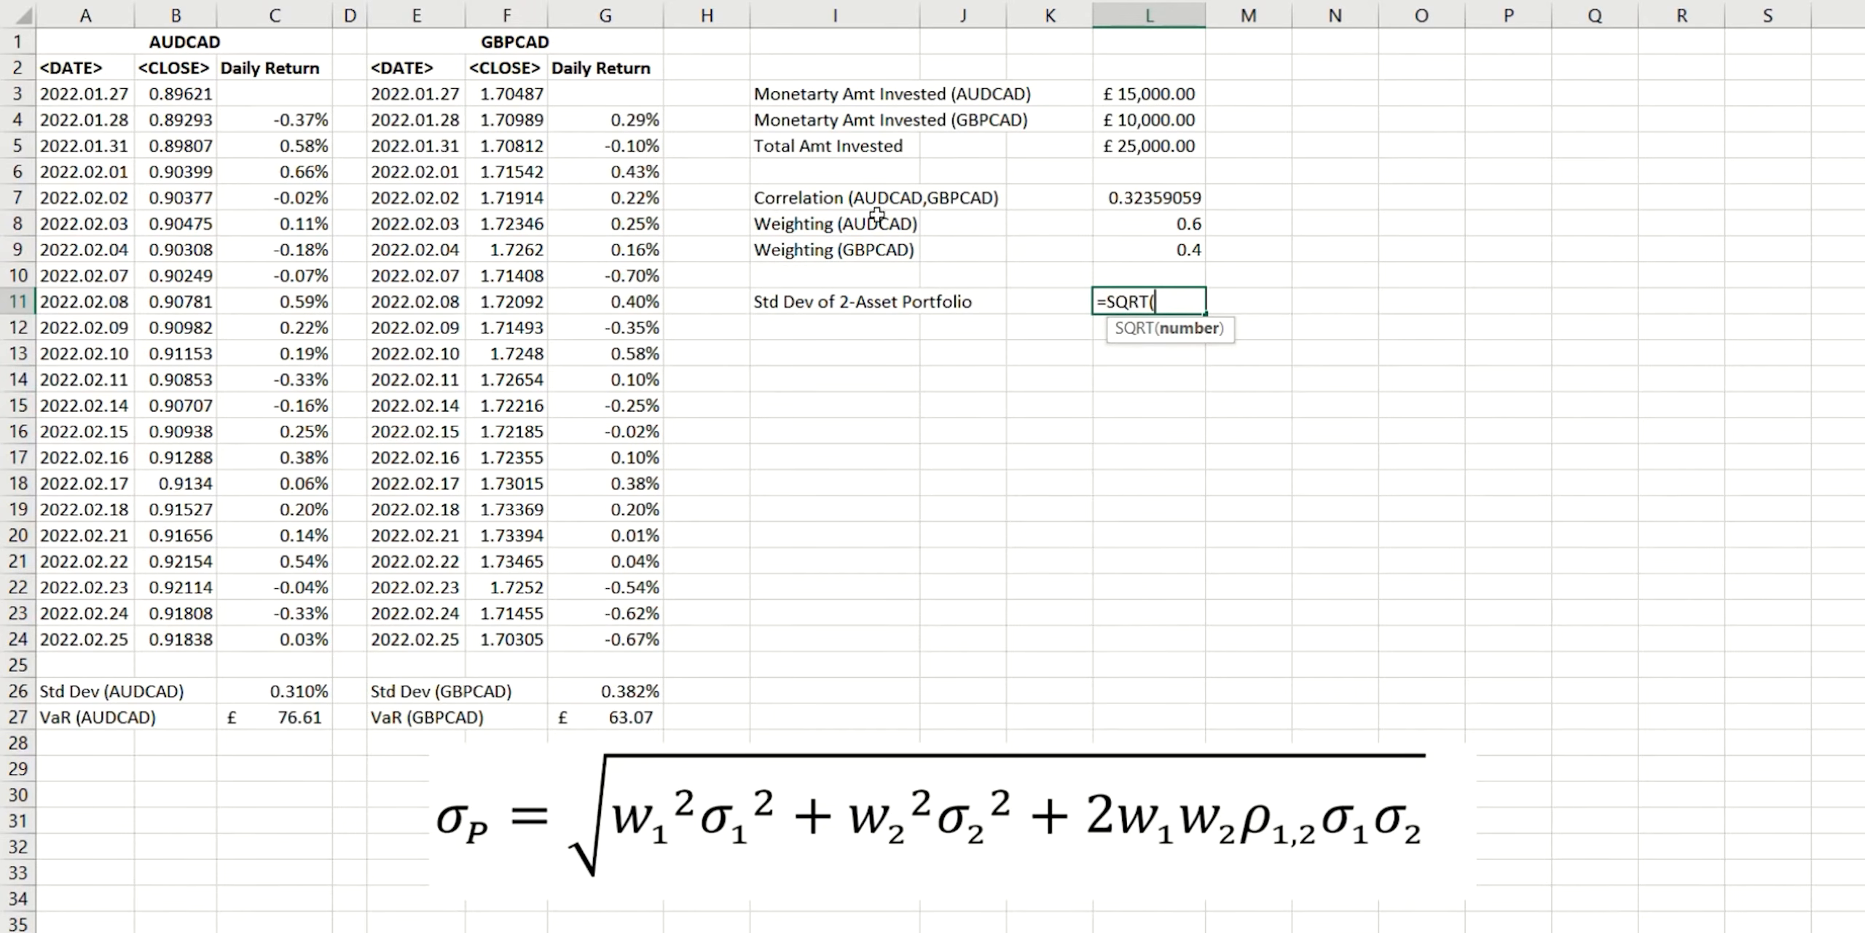
{"action": "left_click", "coordinate": [1168, 222]}
{"action": "type", "text": "*"}
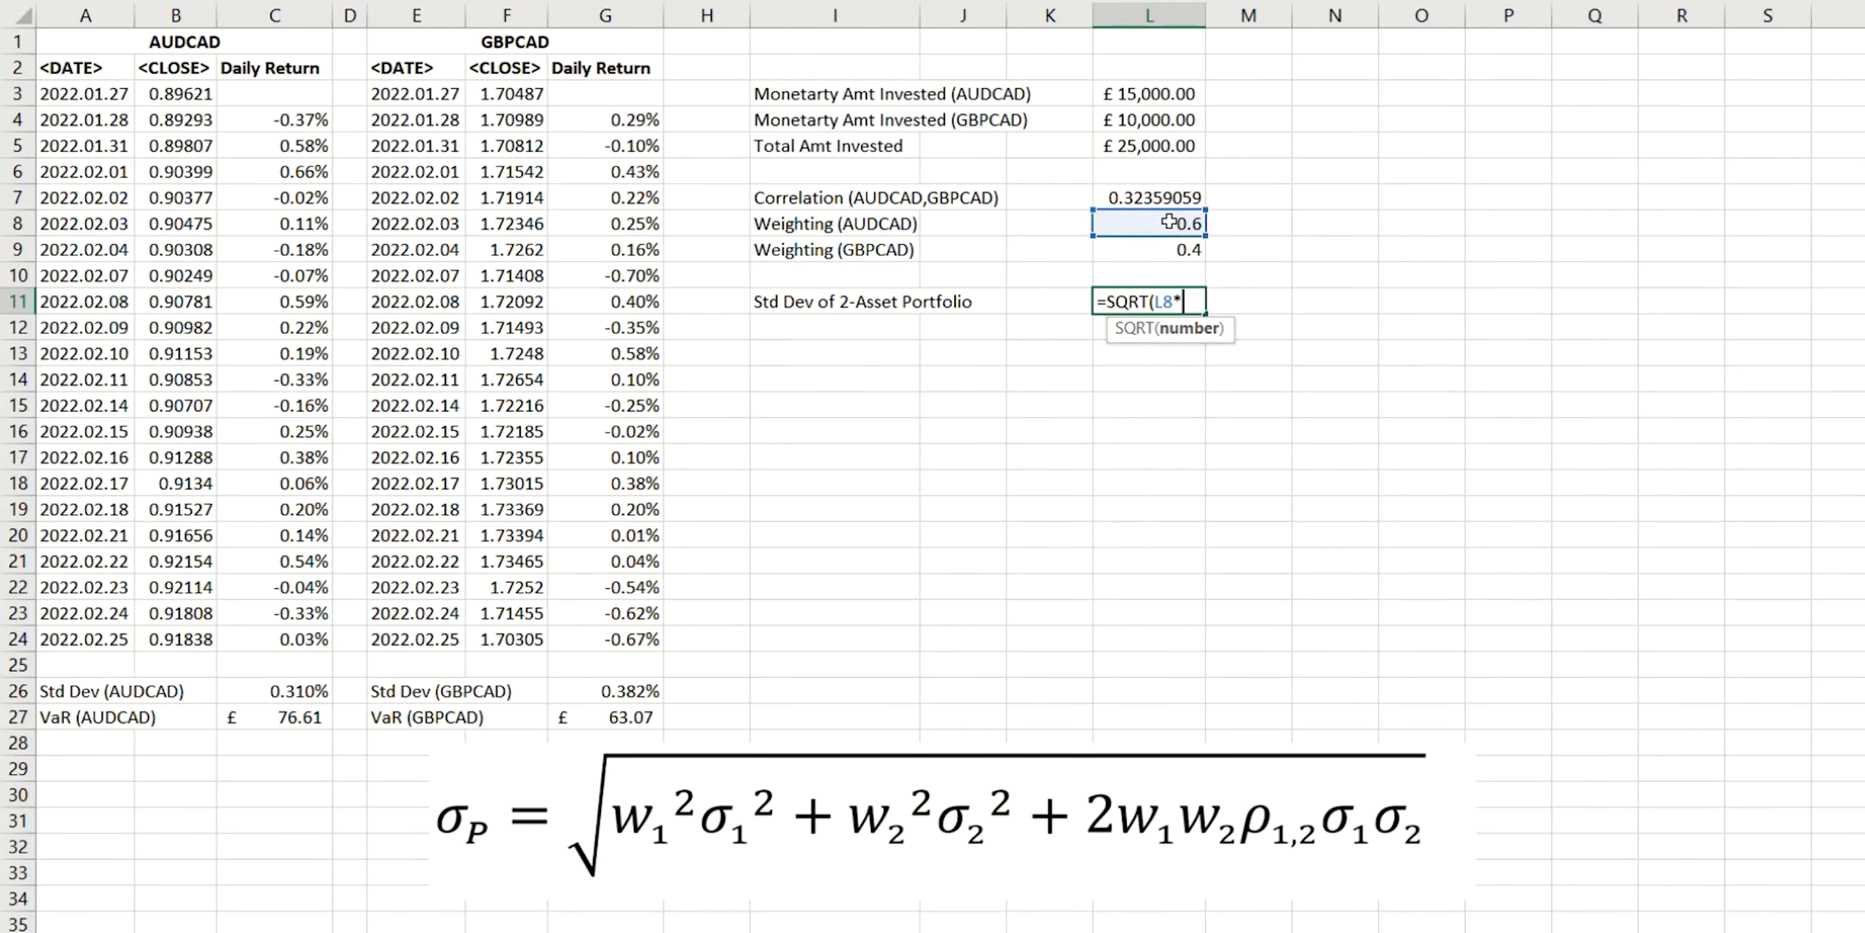
{"action": "left_click", "coordinate": [1168, 222]}
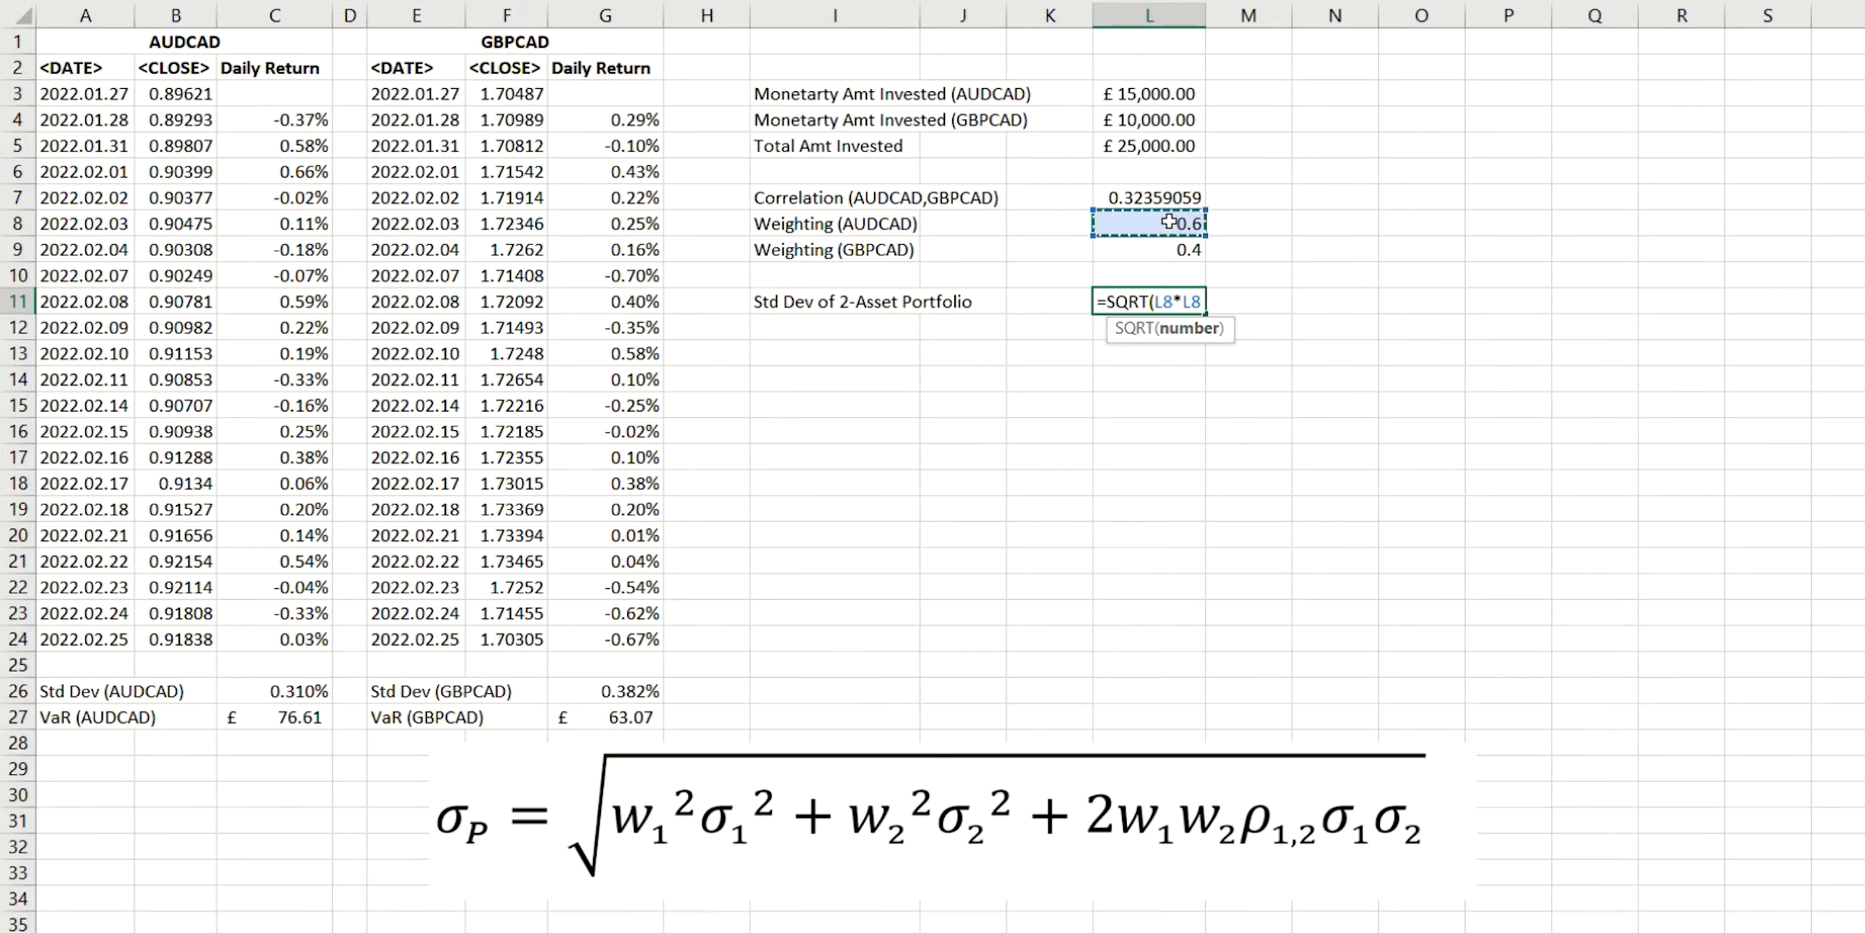
{"action": "type", "text": "*"}
{"action": "left_click", "coordinate": [295, 690]}
{"action": "type", "text": "*"}
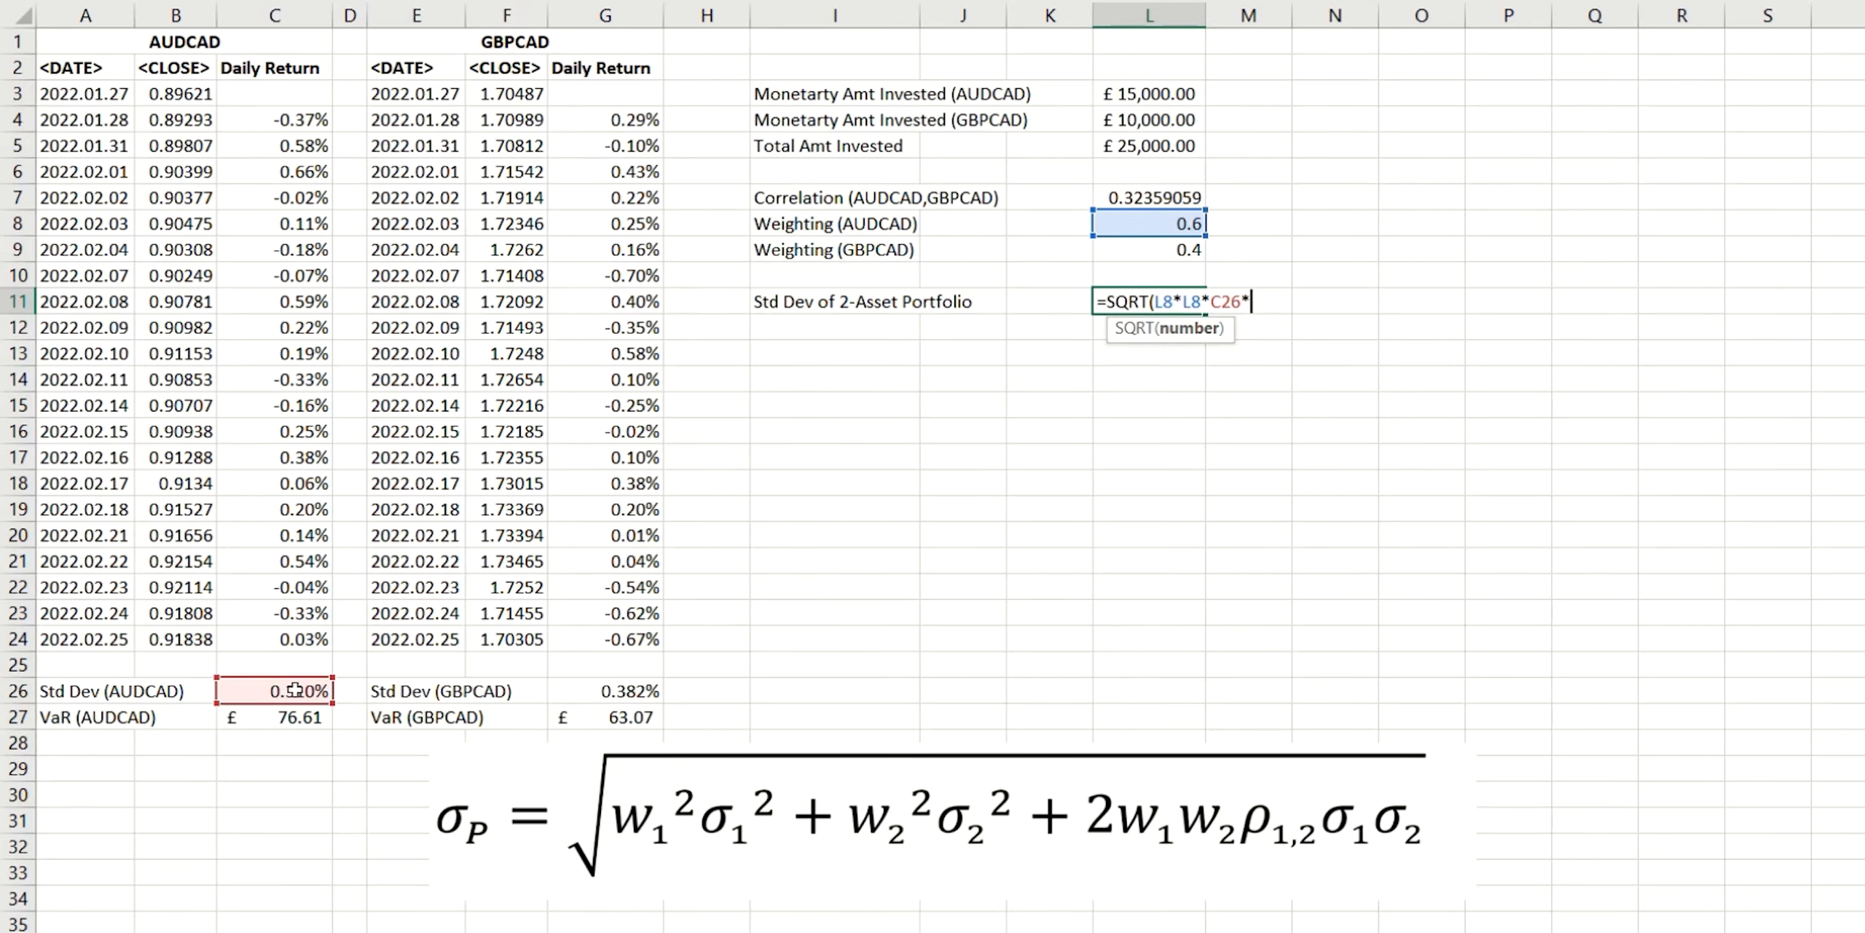
{"action": "left_click", "coordinate": [295, 690]}
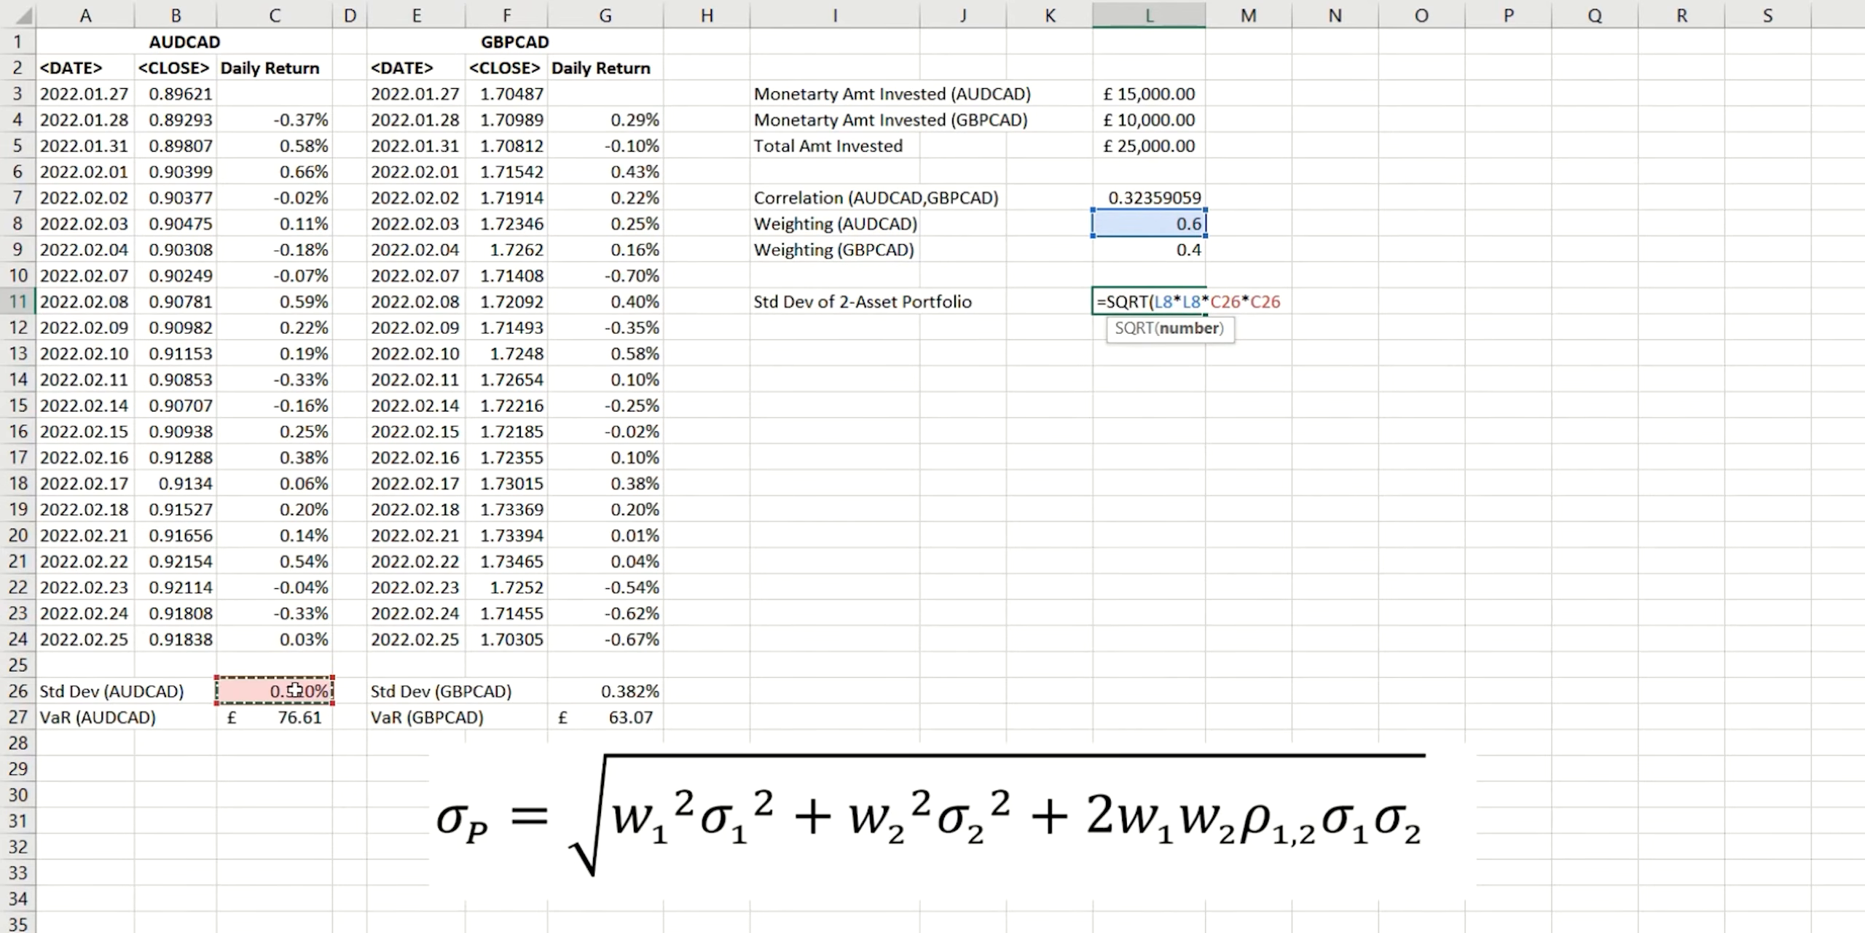
{"action": "type", "text": ")"}
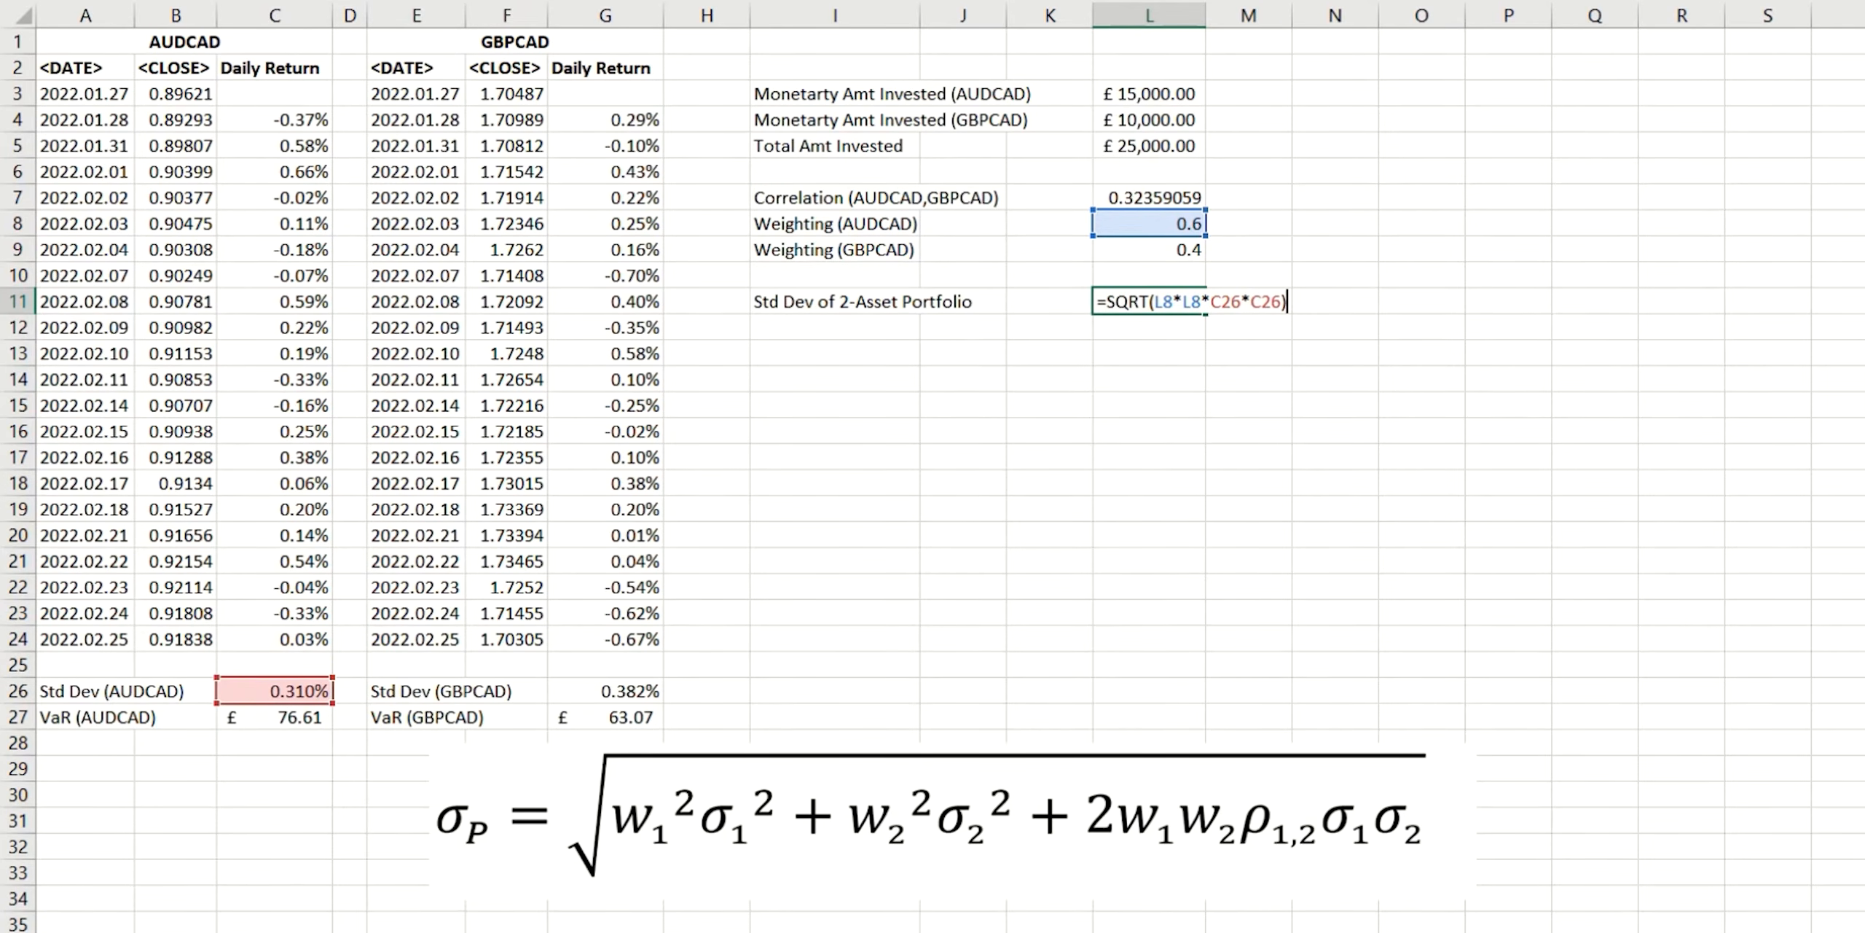
Add an opening parenthesis inside SQRT so the AUDCAD product in L11's formula is enclosed as its own term.
{"action": "left_click", "coordinate": [1151, 302]}
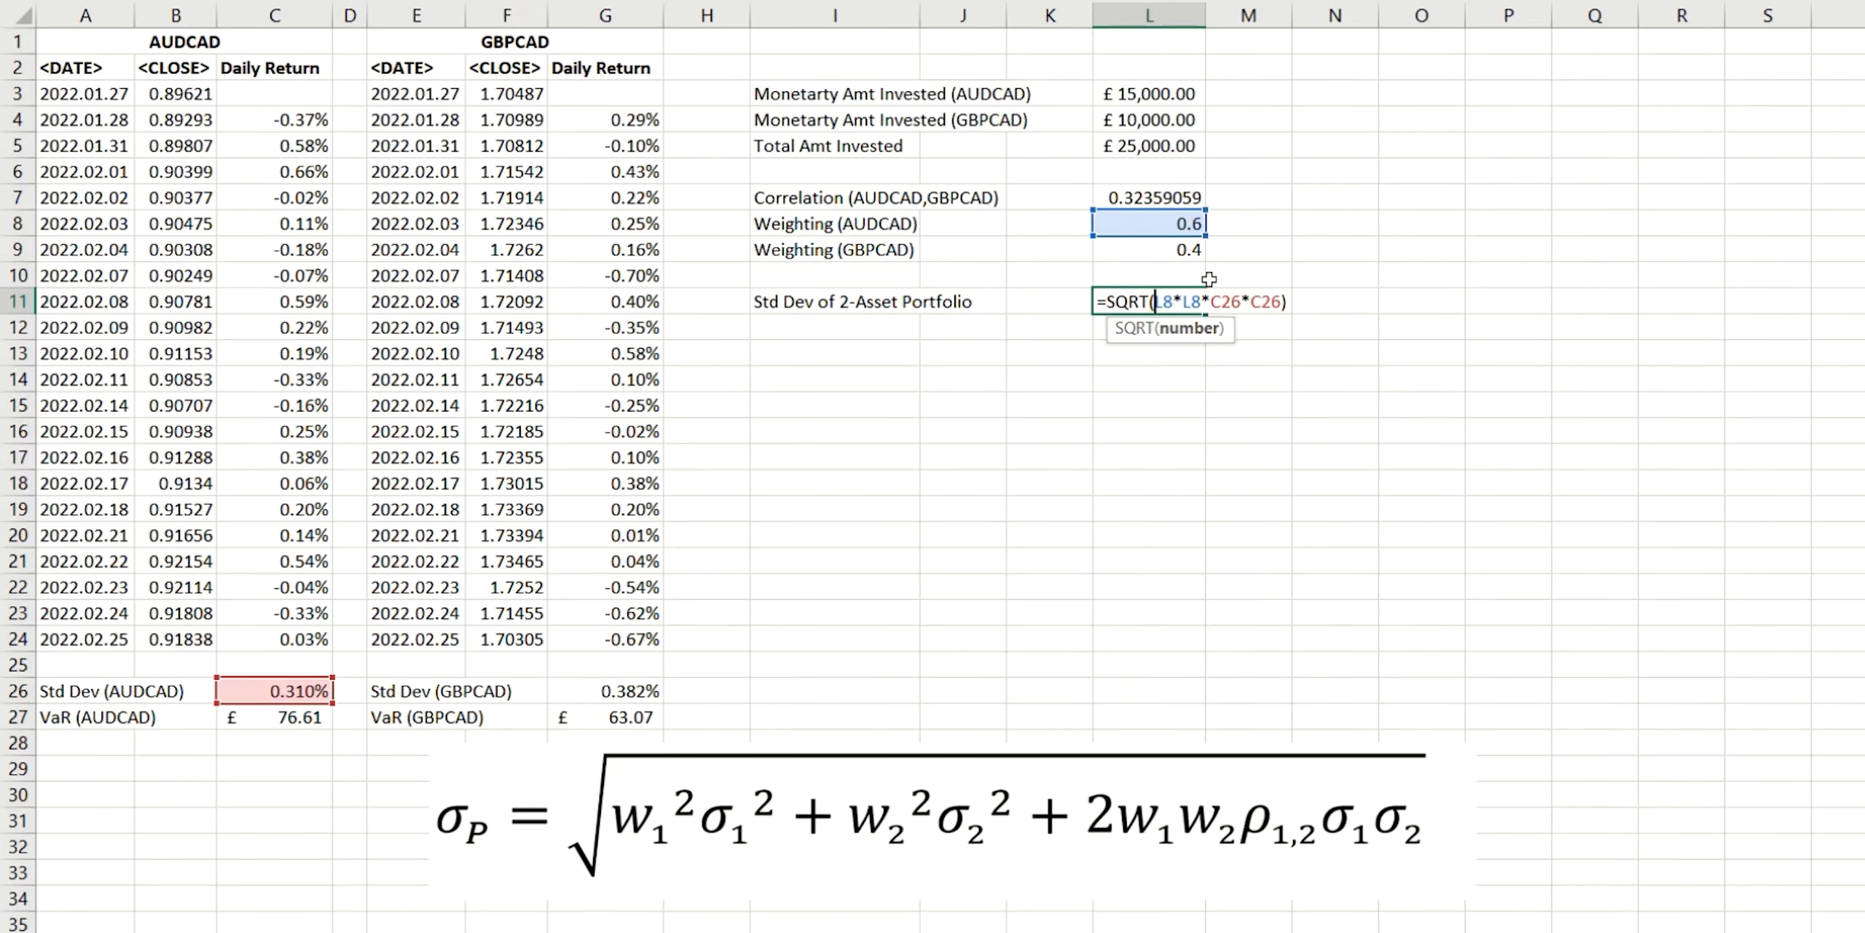
{"action": "type", "text": "("}
{"action": "key", "text": "End"}
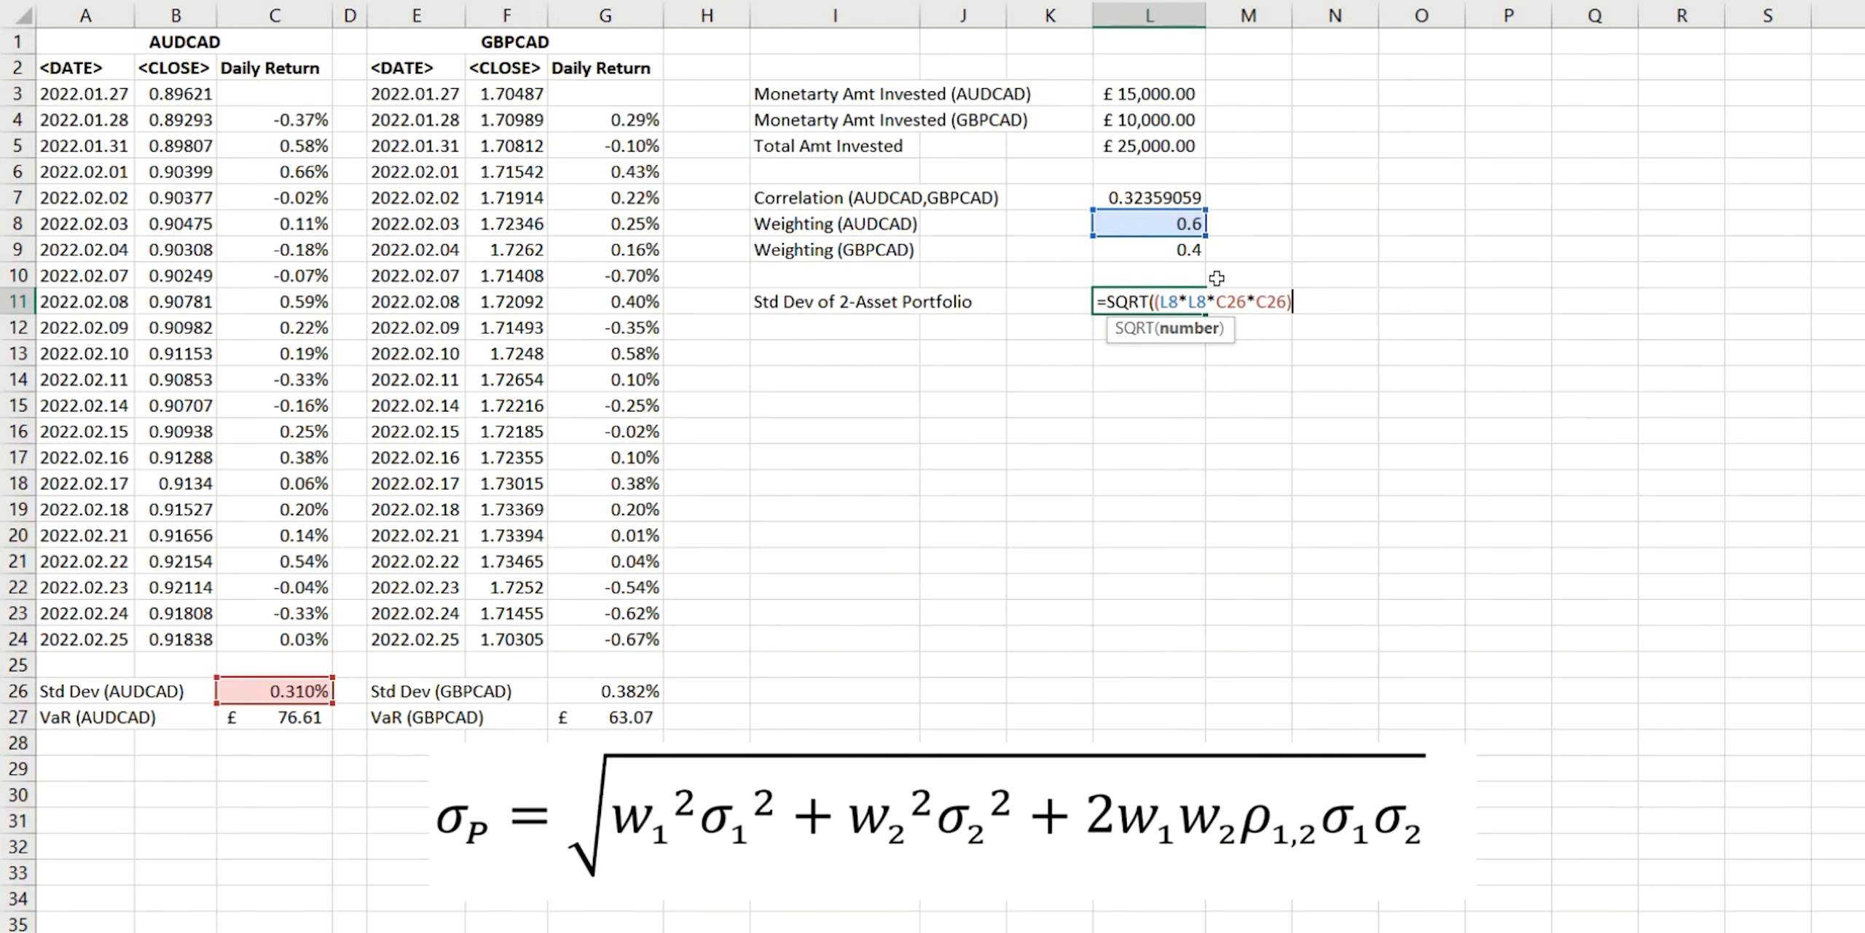
Add the squared GBPCAD term L9*L9*G26*G26 to the portfolio standard deviation formula in L11.
{"action": "type", "text": "+("}
{"action": "left_click", "coordinate": [1180, 248]}
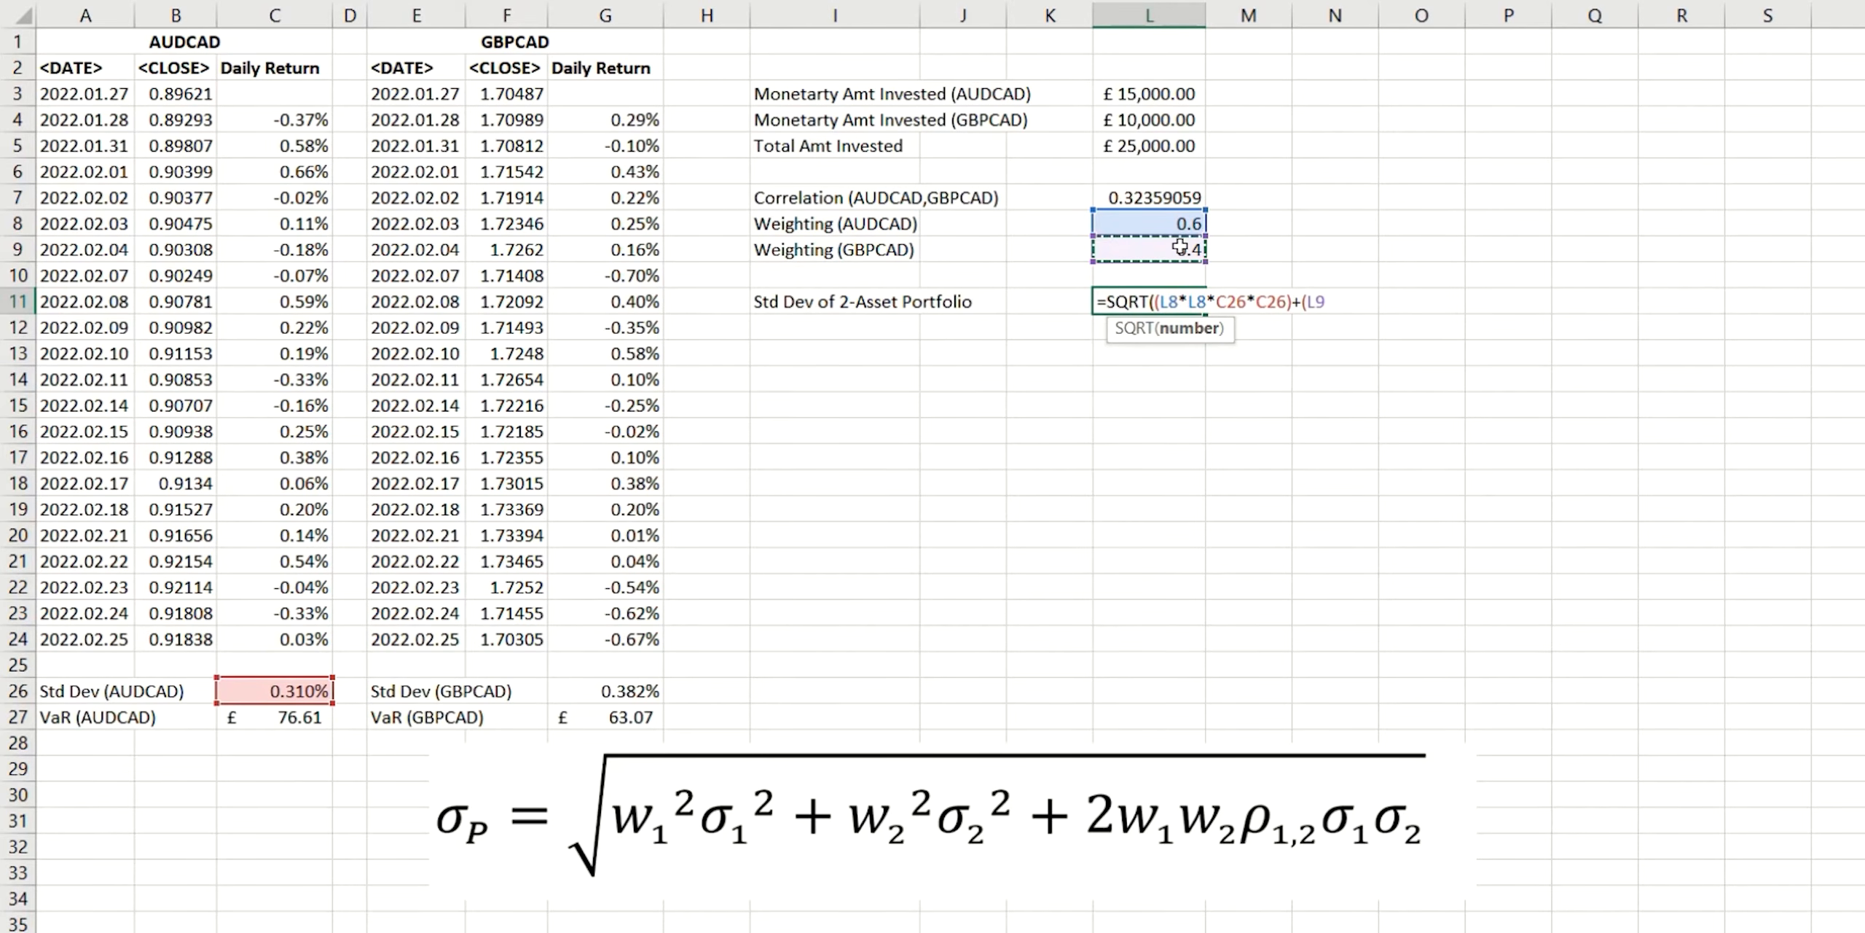
{"action": "type", "text": "*"}
{"action": "left_click", "coordinate": [1180, 247]}
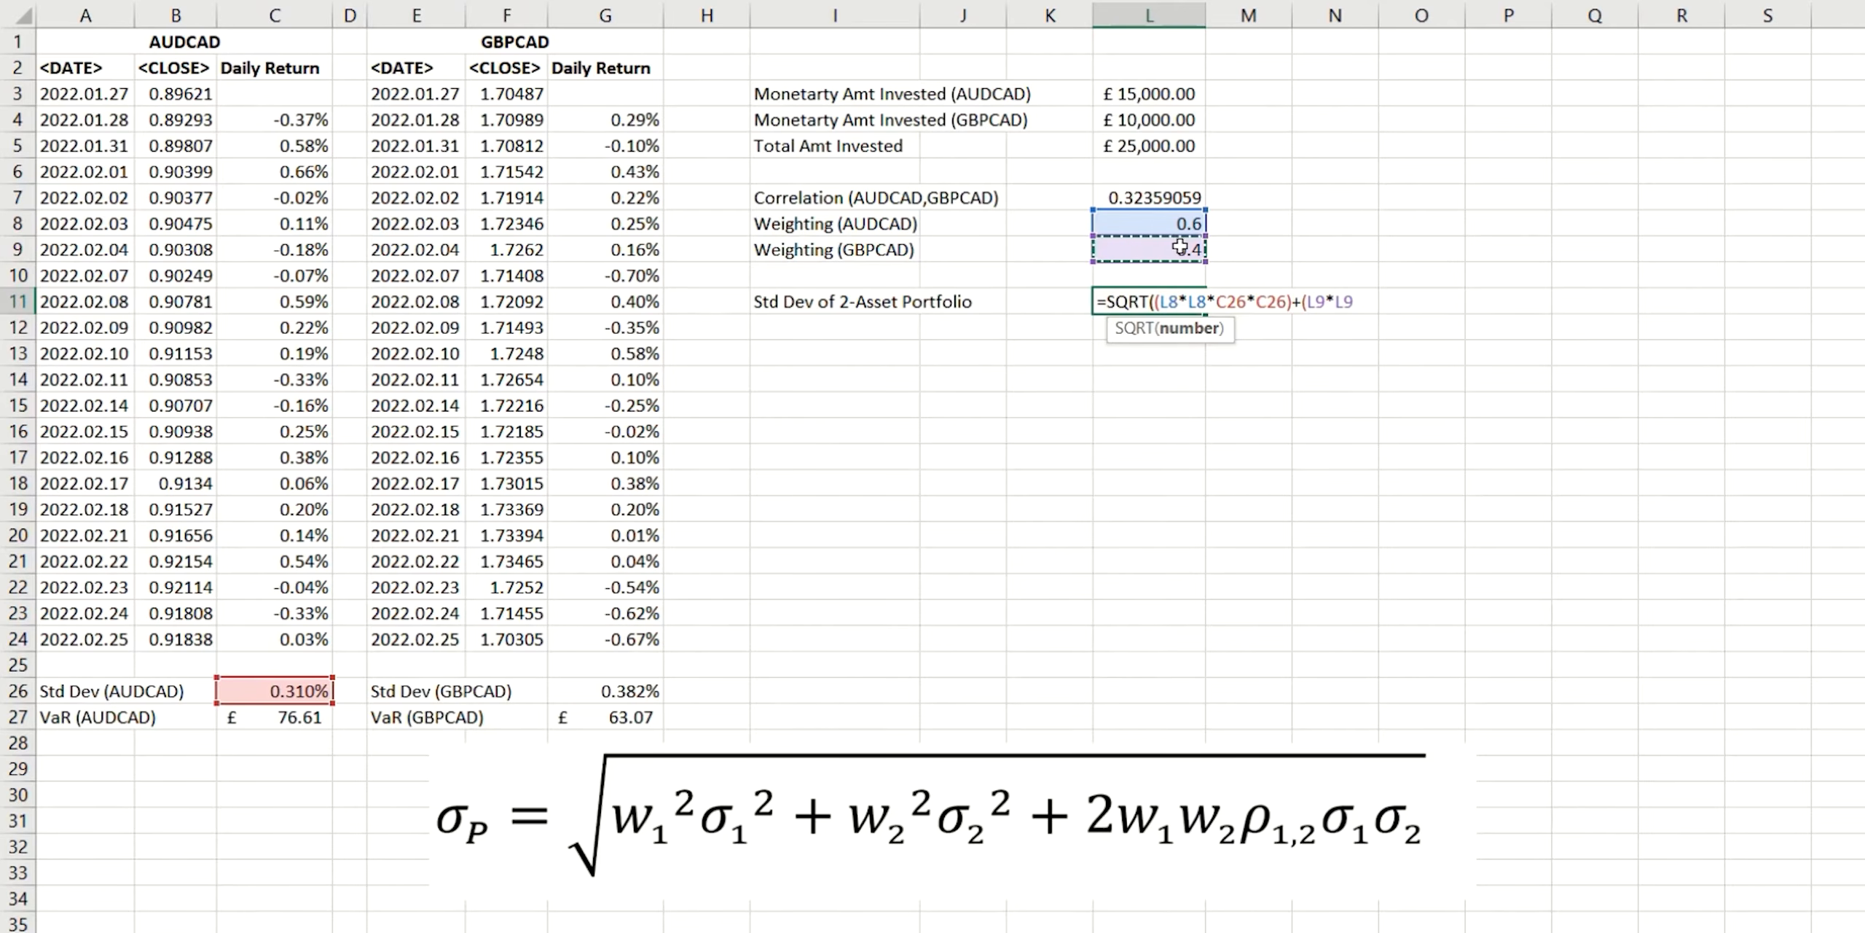
{"action": "type", "text": "*"}
{"action": "left_click", "coordinate": [608, 689]}
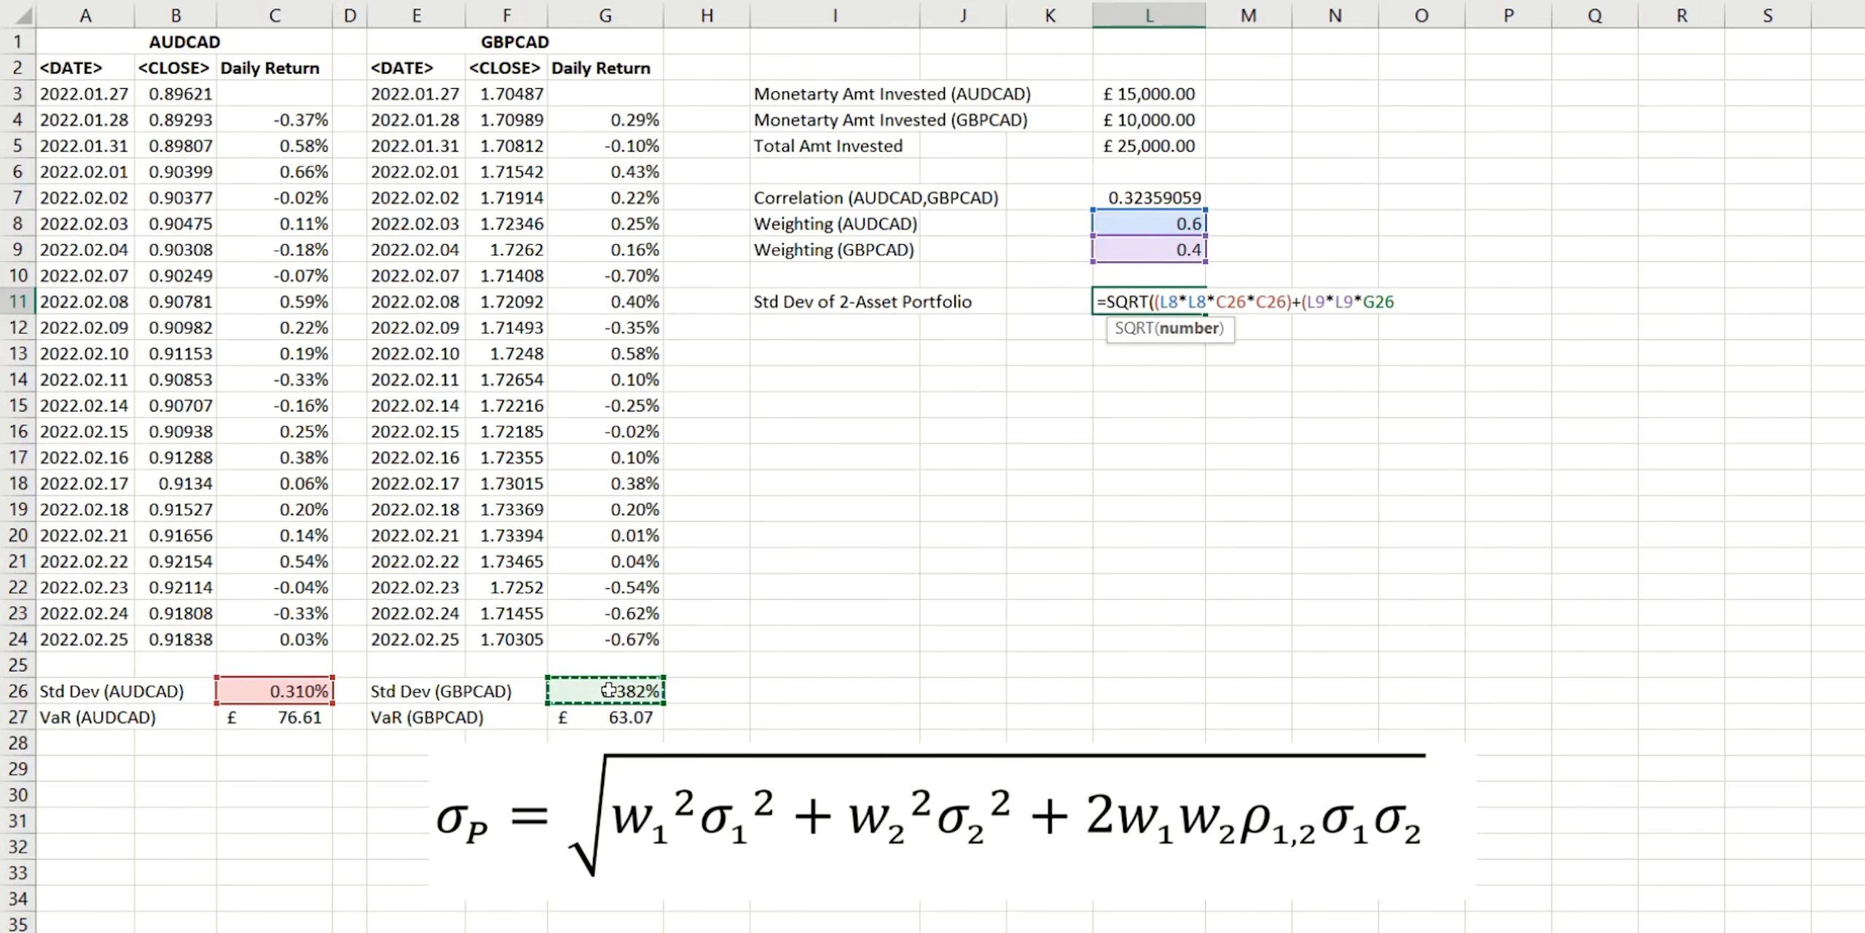
{"action": "type", "text": "*"}
{"action": "left_click", "coordinate": [608, 689]}
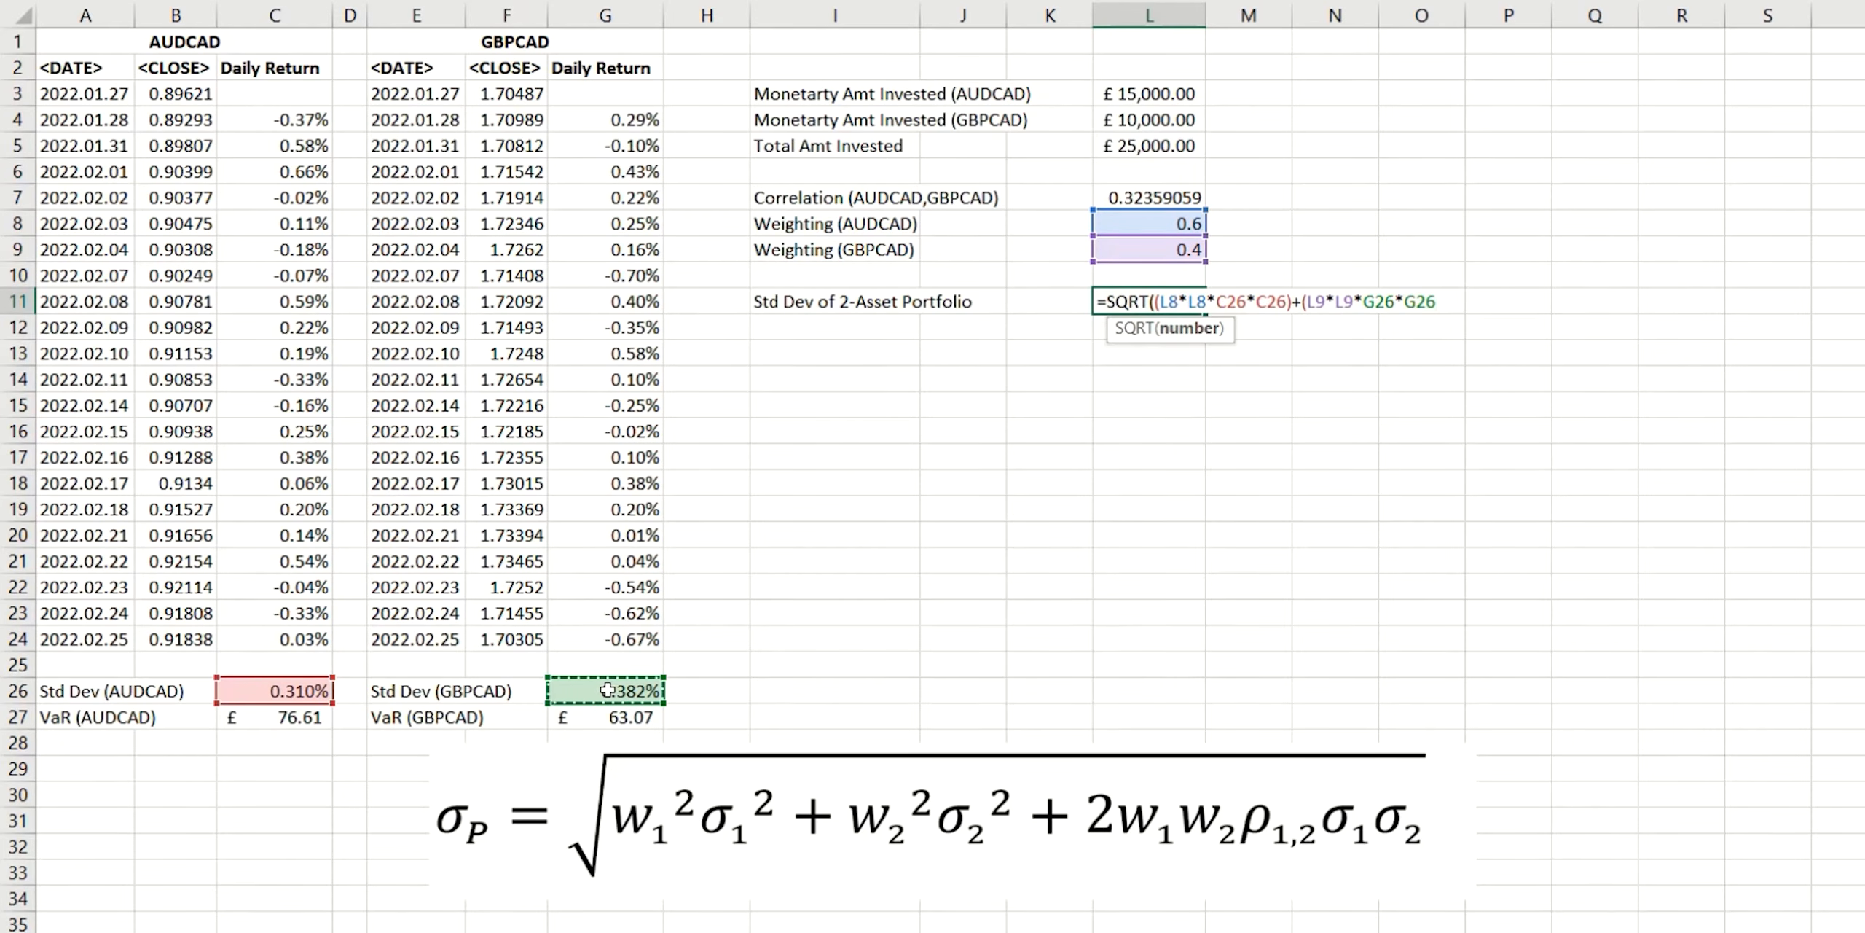
Complete the standard deviation formula in L11 with the correlation term 2*L8*L9*L7*C26*G26.
{"action": "type", "text": ")+(2*"}
{"action": "left_click", "coordinate": [1187, 223]}
{"action": "type", "text": "*"}
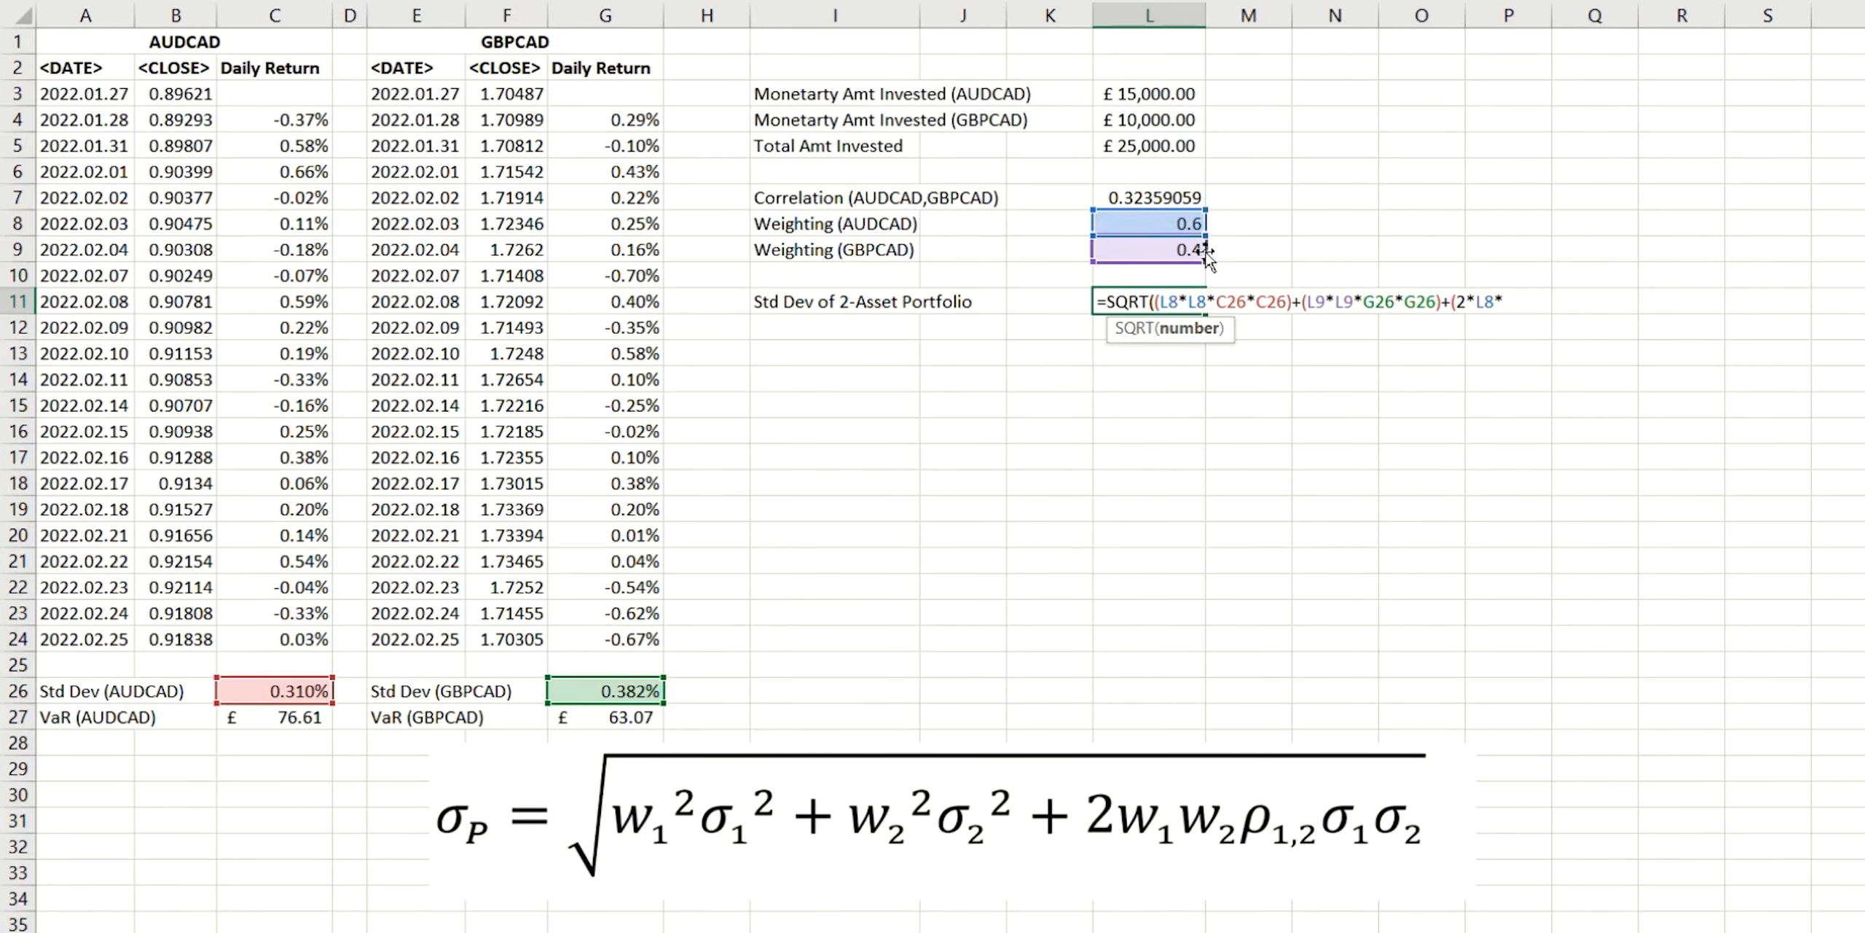
{"action": "left_click", "coordinate": [1163, 248]}
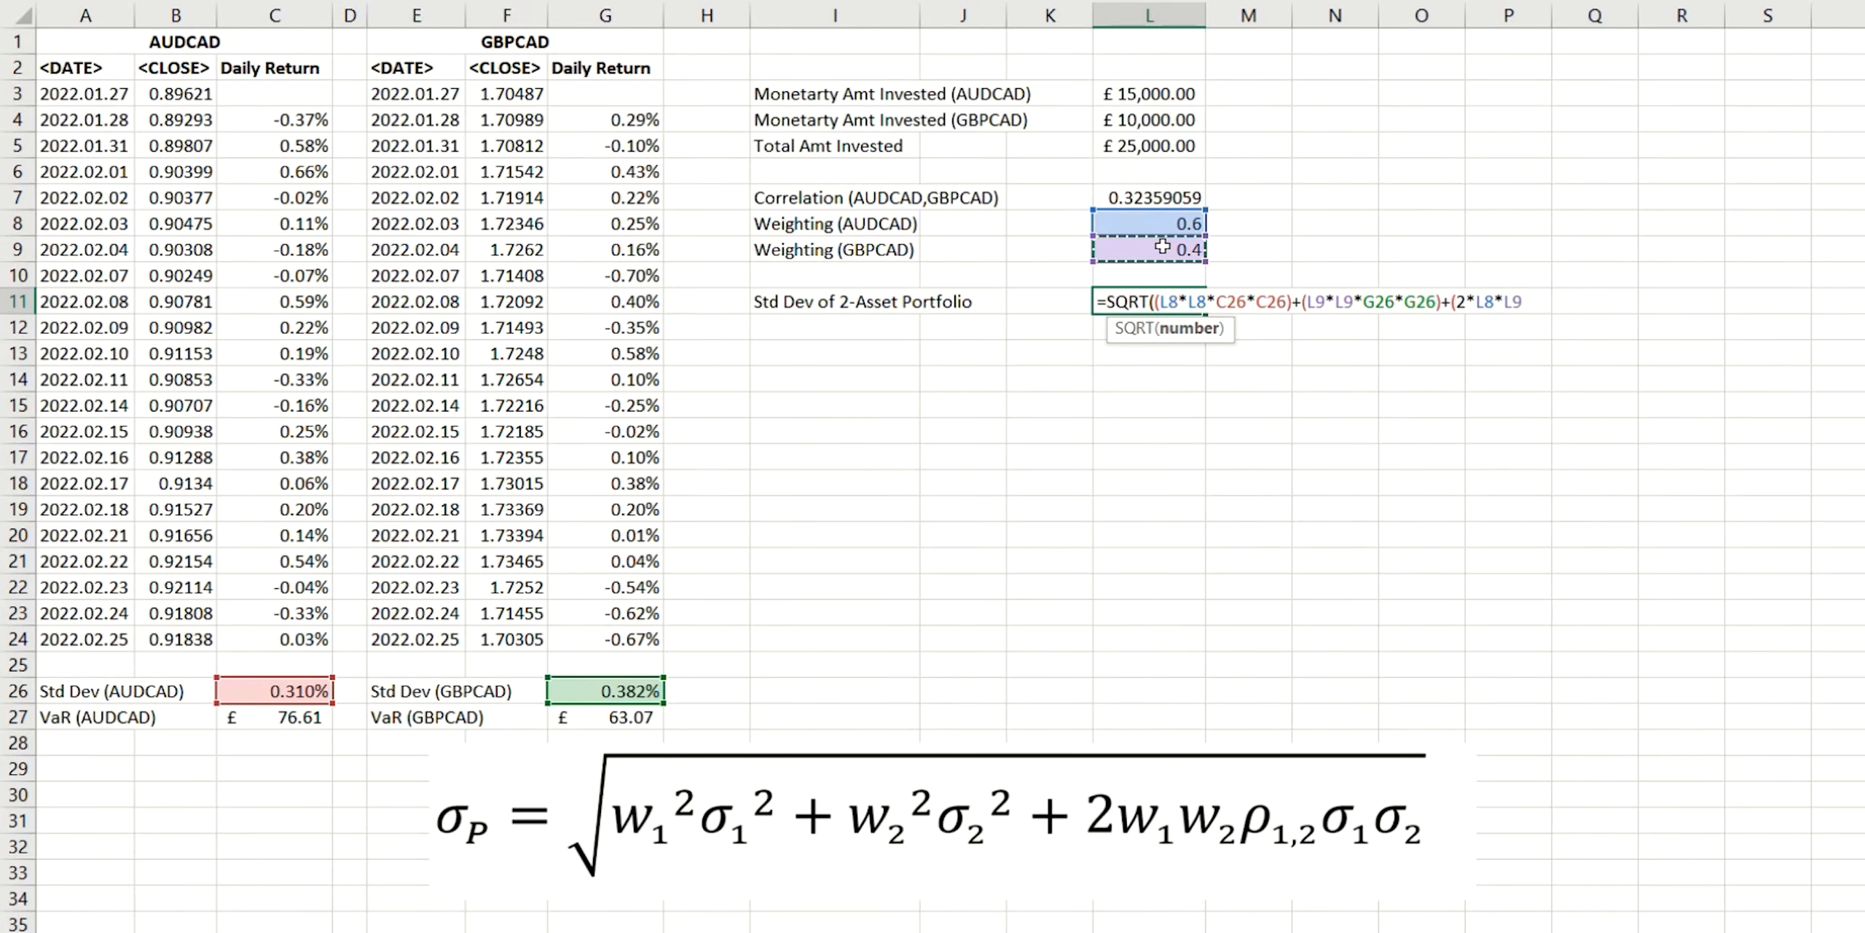
{"action": "type", "text": "*"}
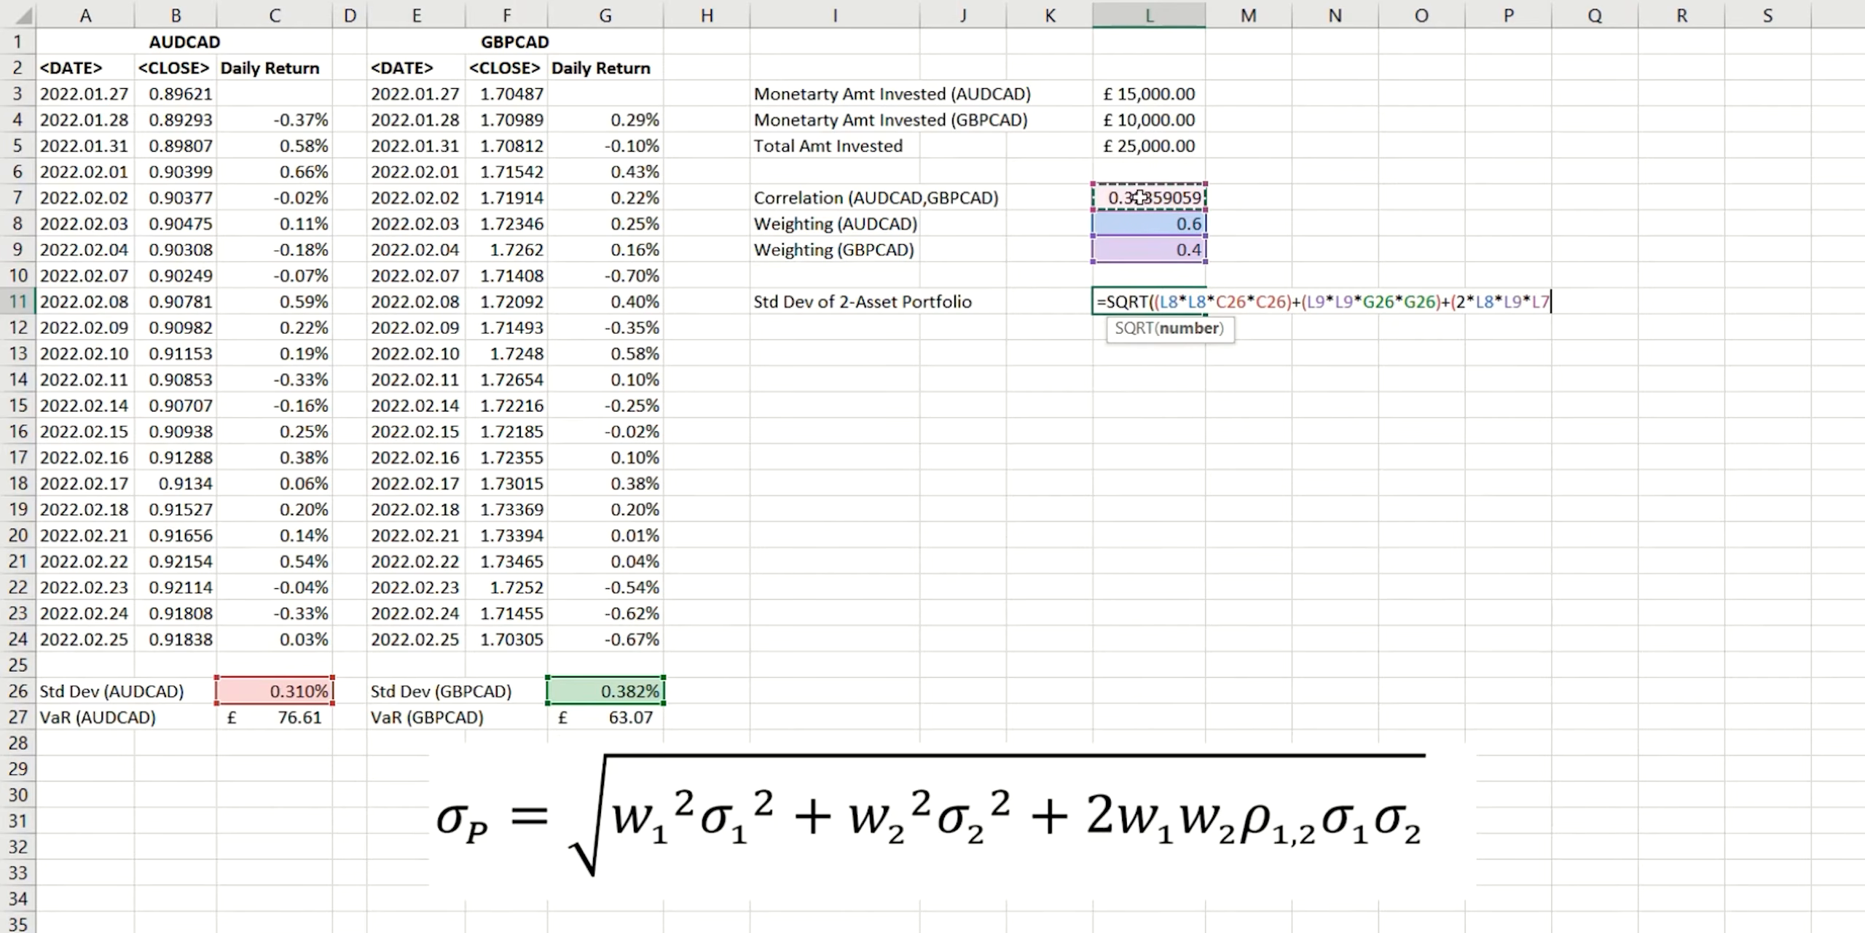
{"action": "type", "text": "*"}
{"action": "left_click", "coordinate": [282, 688]}
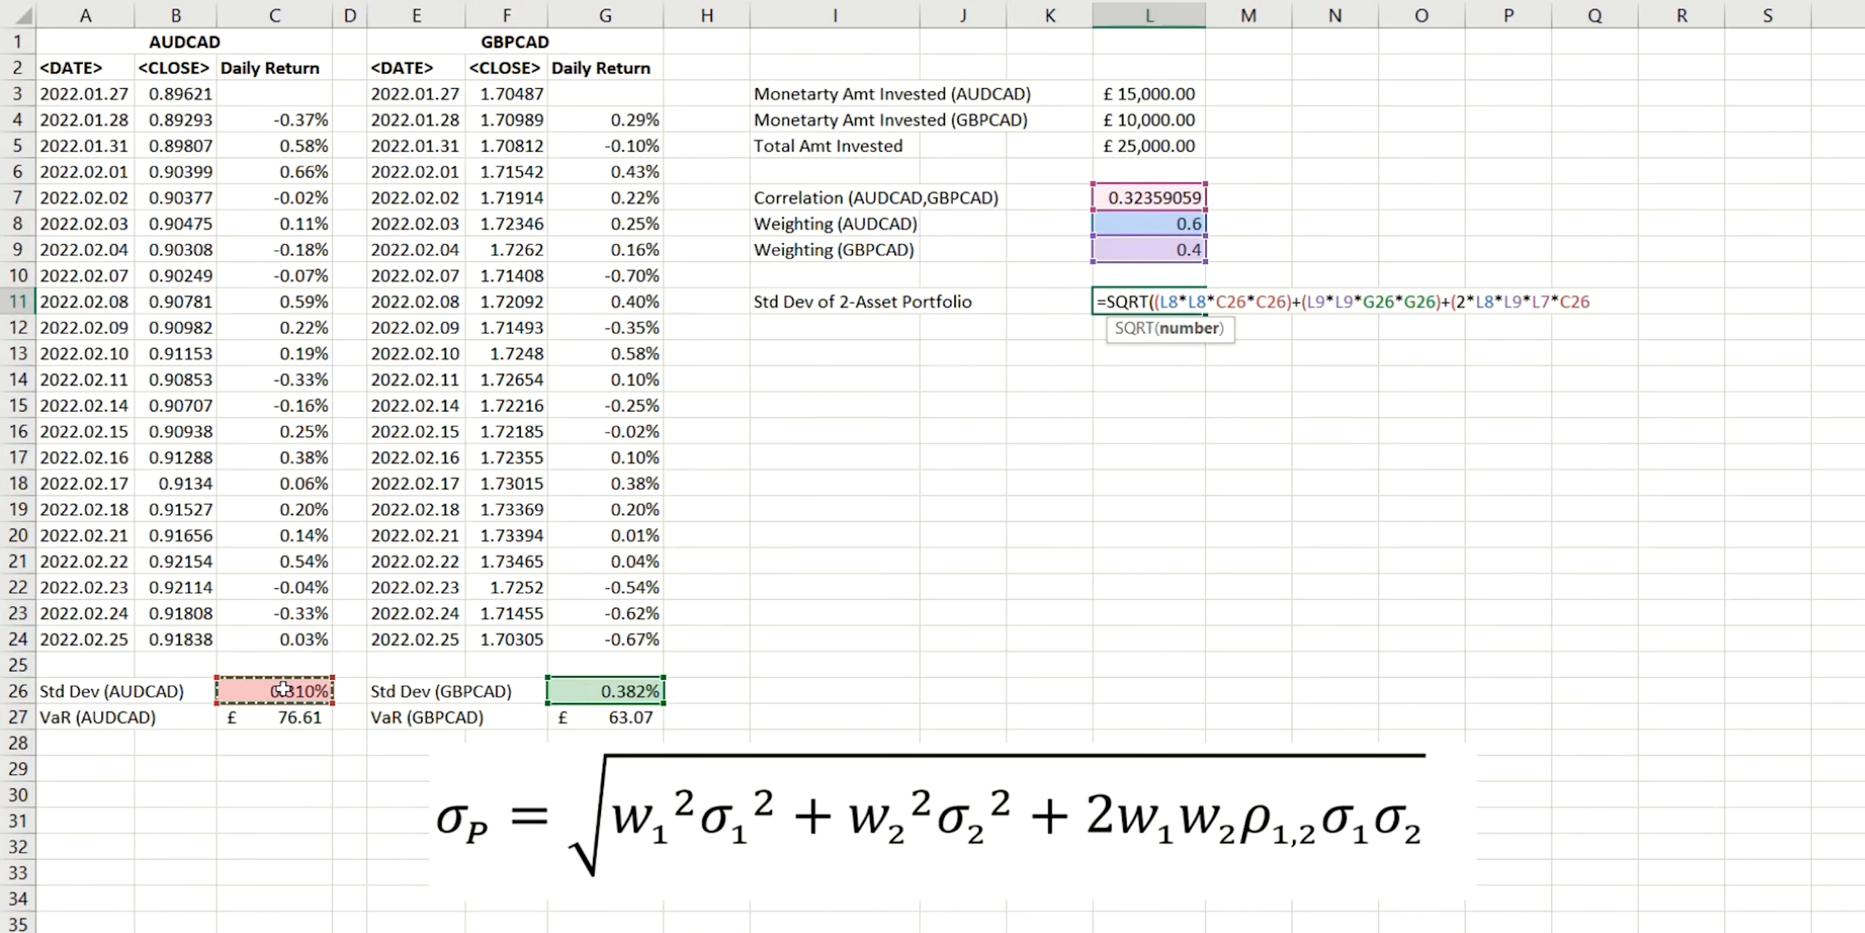
{"action": "type", "text": "*"}
{"action": "left_click", "coordinate": [600, 688]}
{"action": "type", "text": ")"}
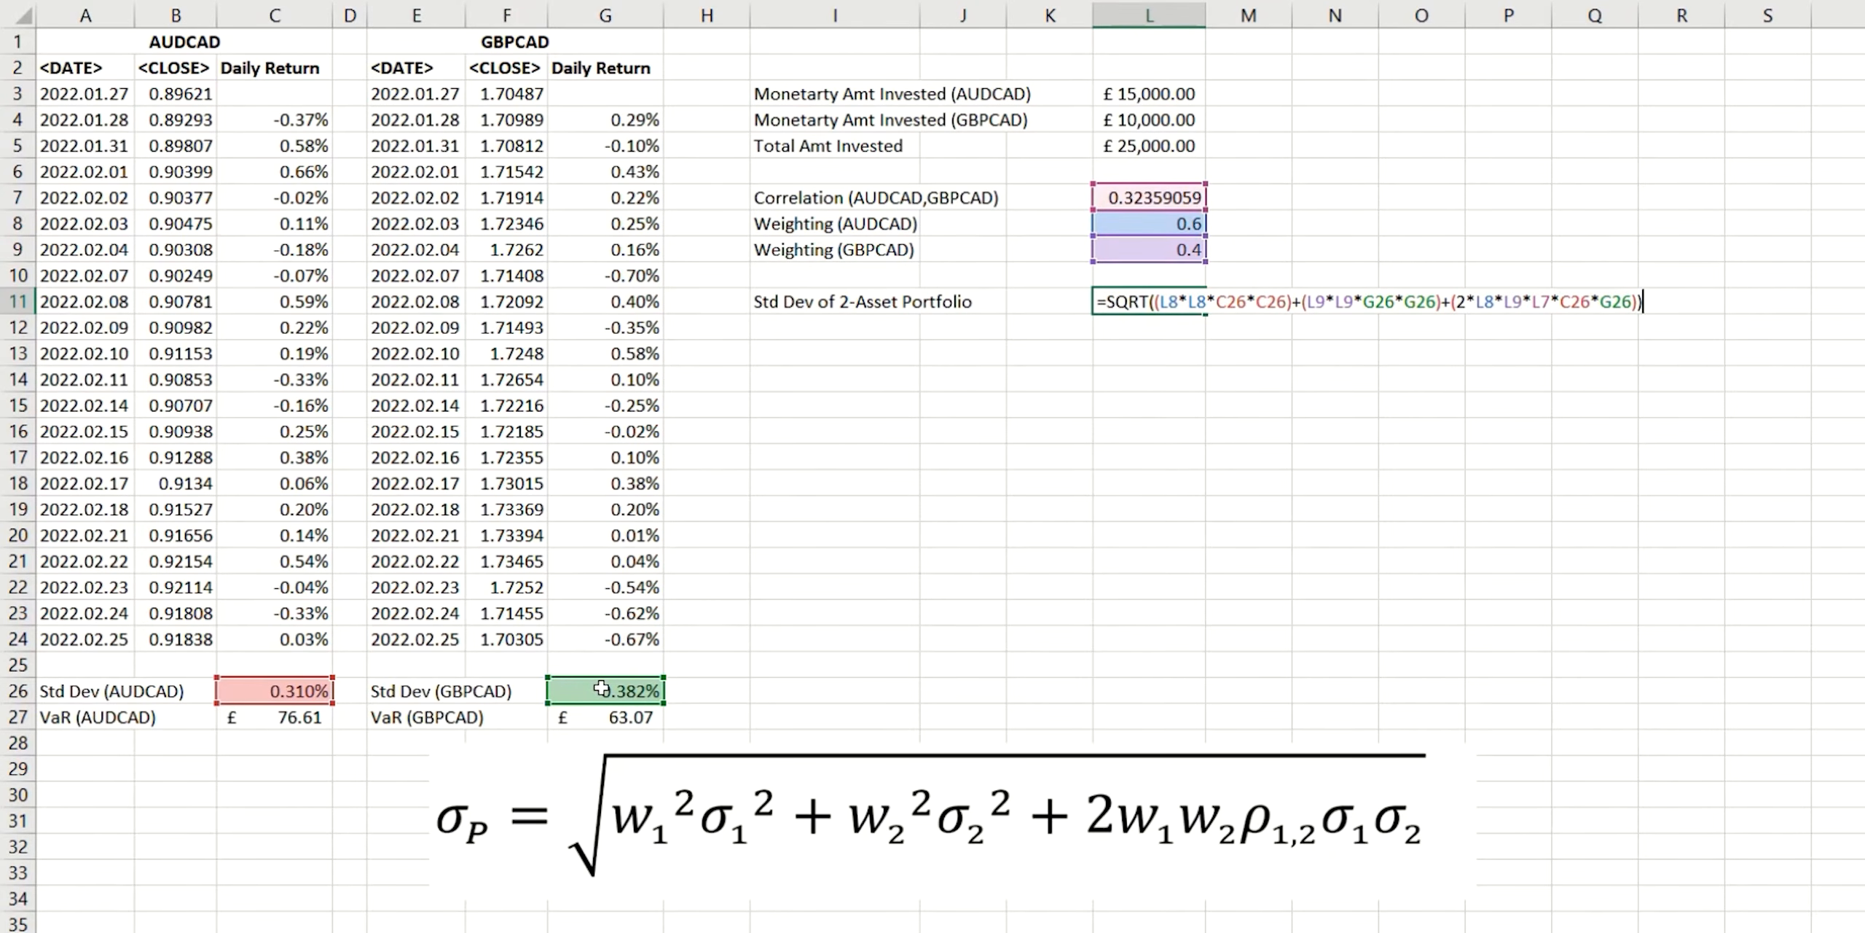
{"action": "key", "text": "Return"}
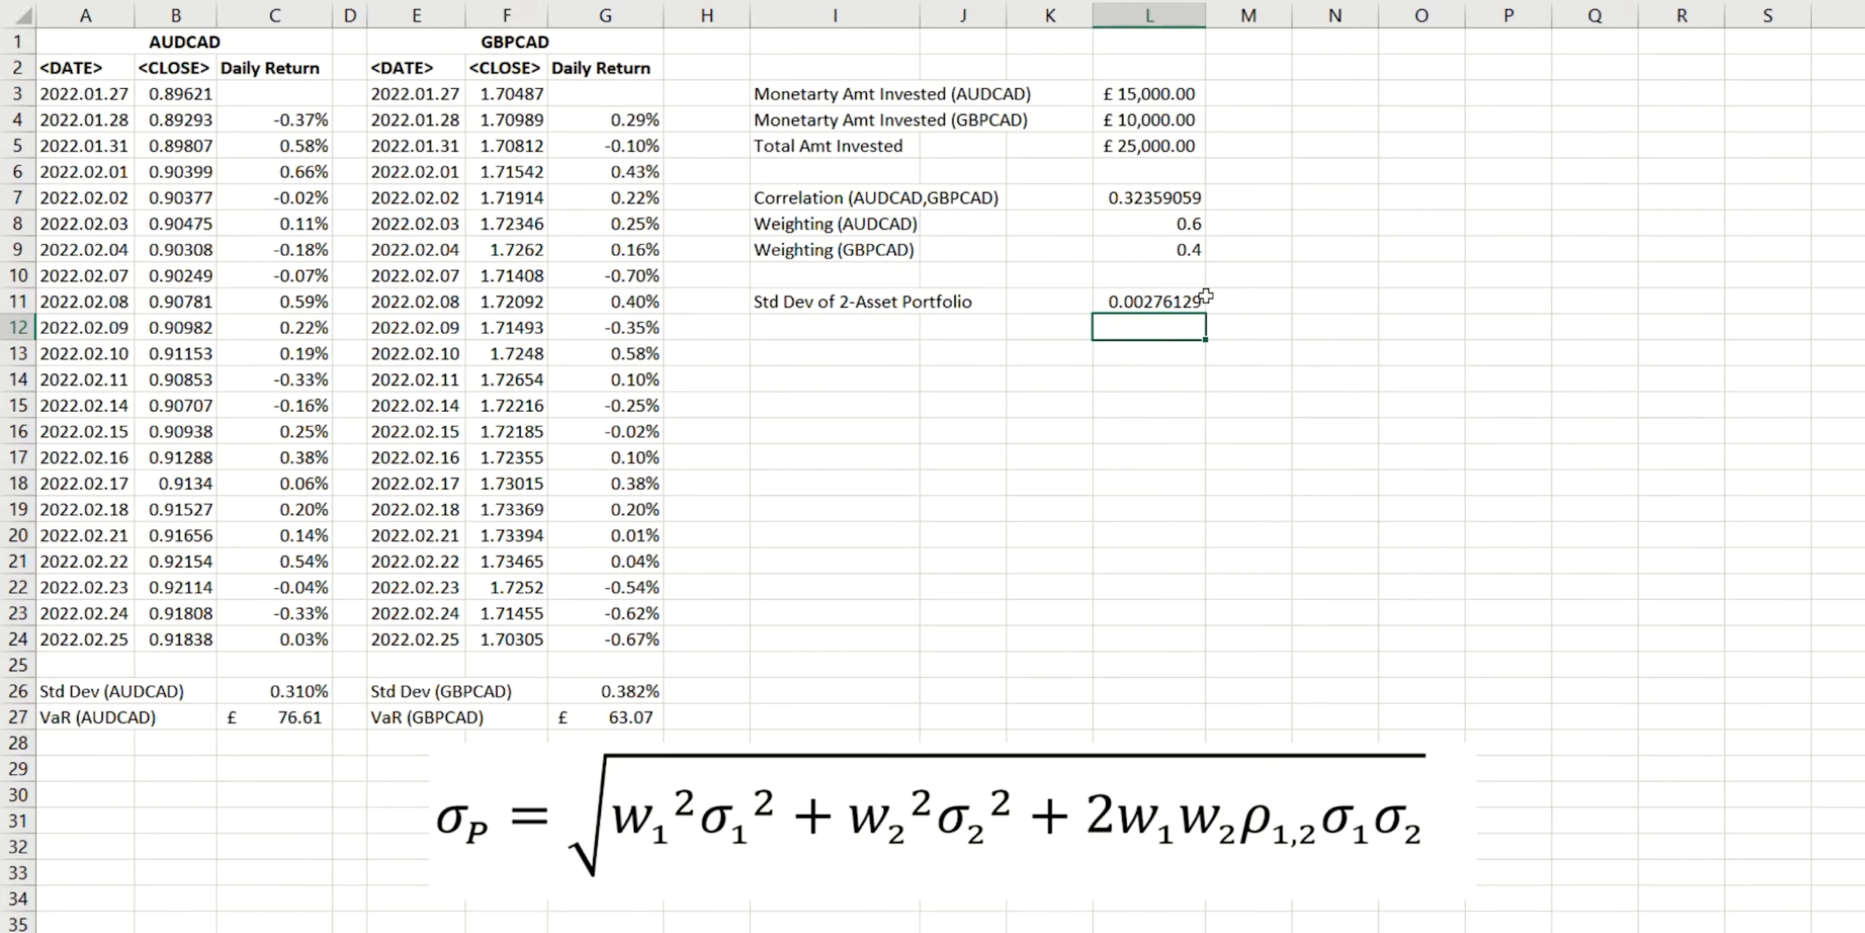
Format the portfolio standard deviation in L11 as a percentage with three decimal places.
{"action": "left_click", "coordinate": [1160, 308]}
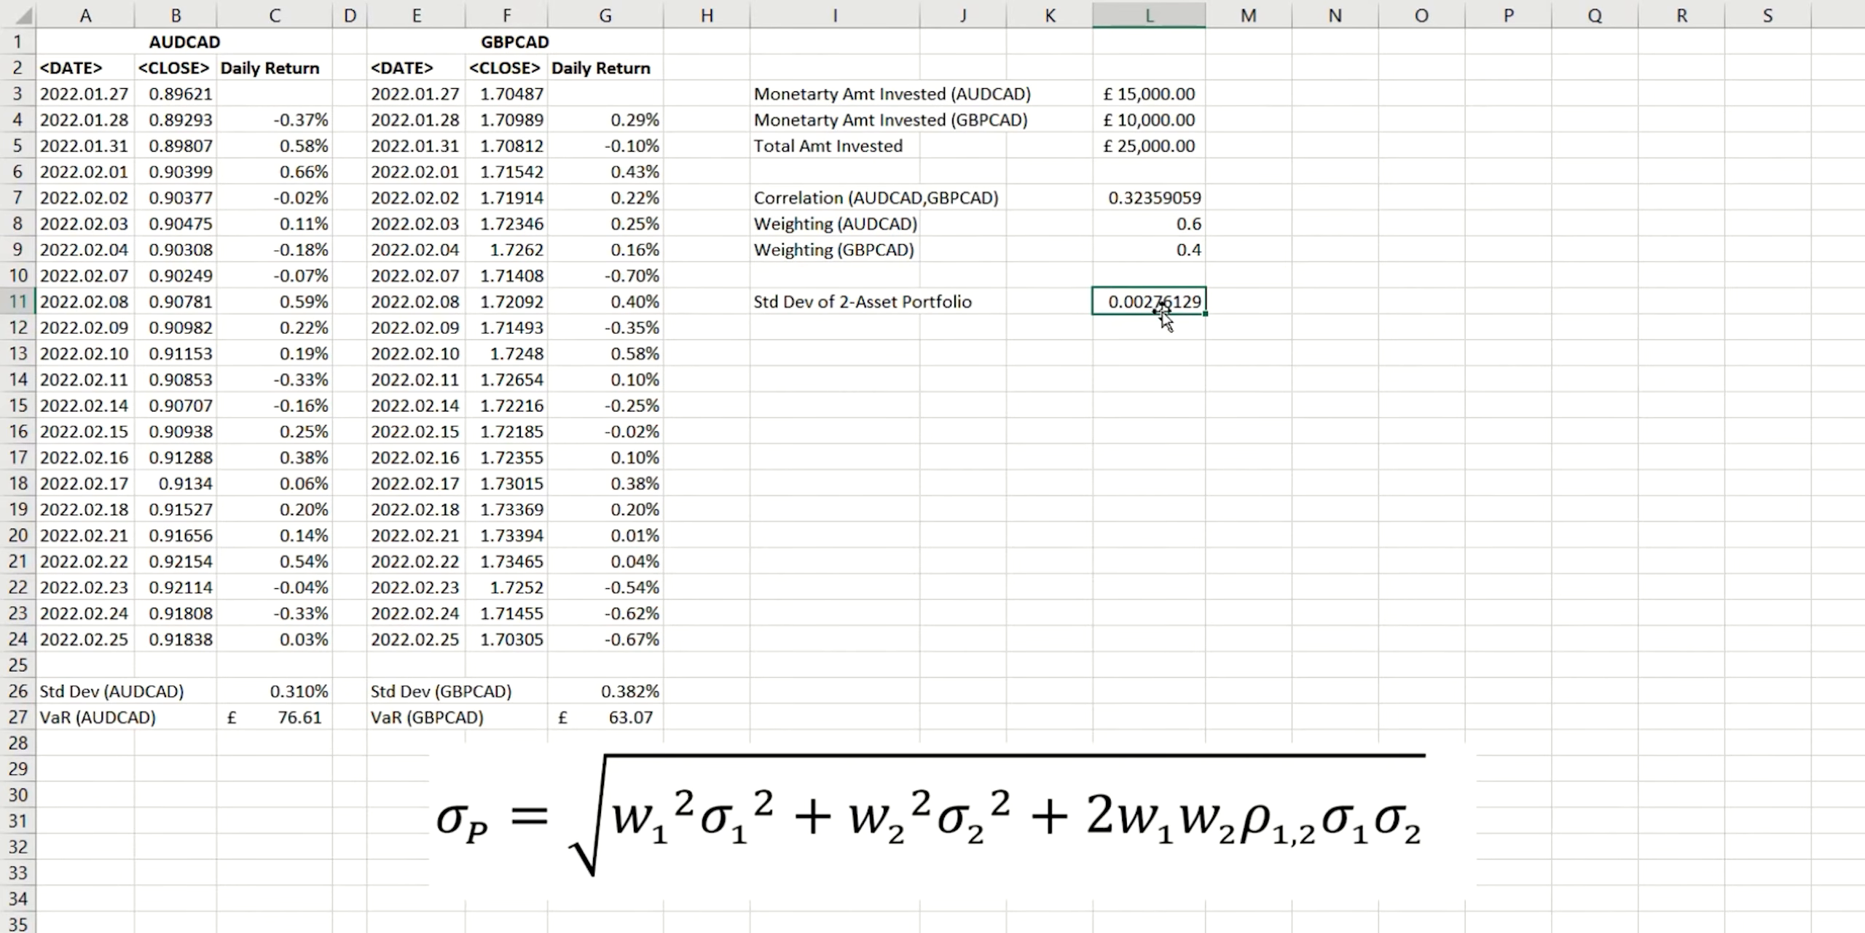
{"action": "key", "text": "ctrl+shift+5"}
{"action": "key", "text": "alt+h"}
{"action": "key", "text": "0"}
{"action": "key", "text": "alt+h"}
{"action": "key", "text": "0"}
{"action": "key", "text": "alt+h"}
{"action": "key", "text": "0"}
{"action": "key", "text": "alt+h"}
{"action": "key", "text": "0"}
Label I12 "VaR" with subscript "Portfolio" and calculate it in L12 as 1.65 times L11 times the total in L5.
{"action": "left_click", "coordinate": [834, 327]}
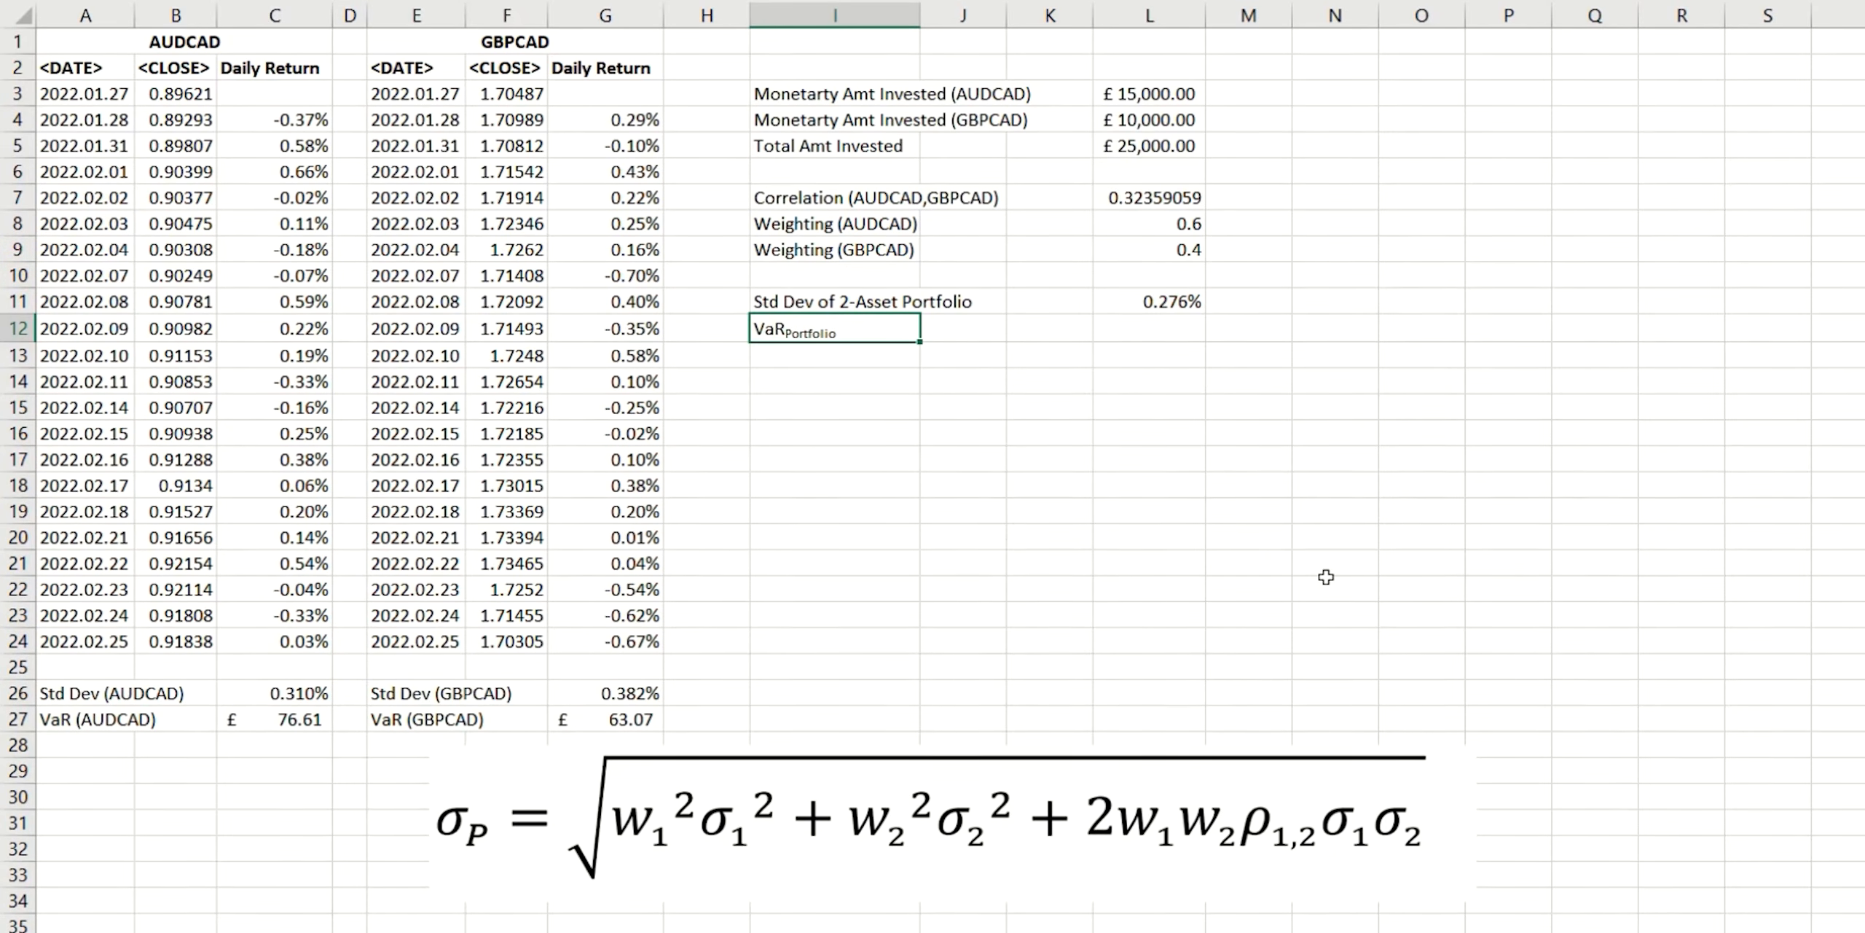
{"action": "left_click", "coordinate": [1149, 329]}
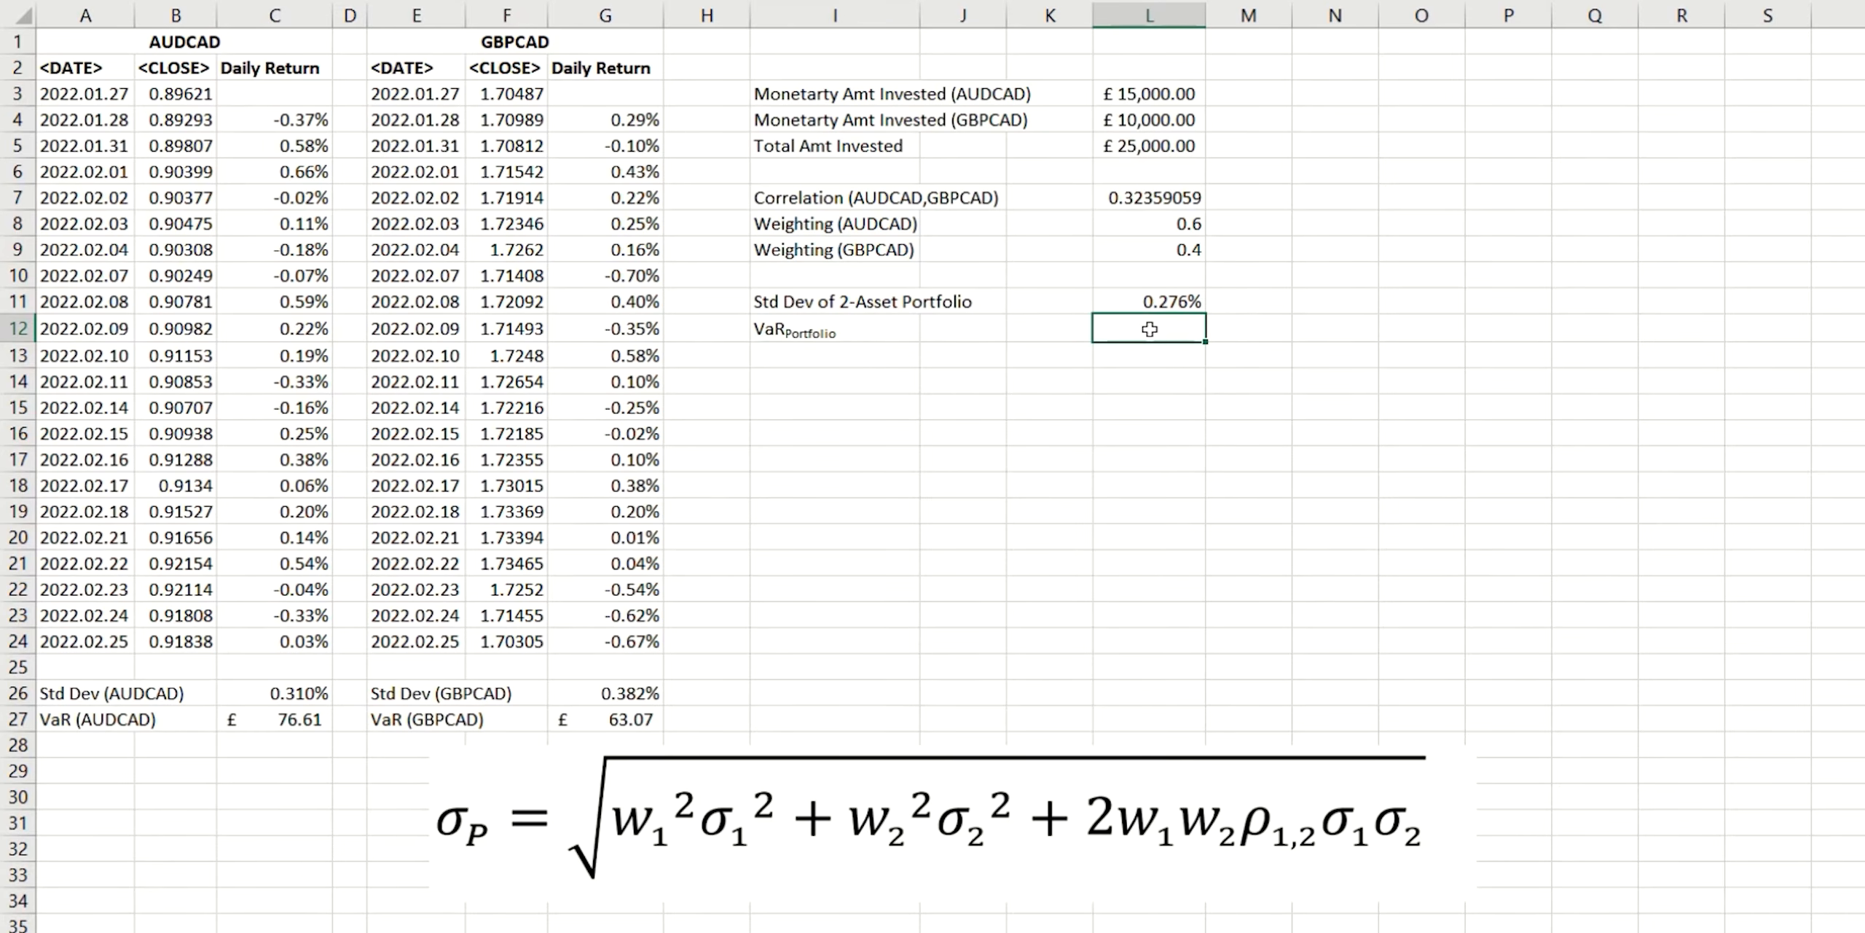
{"action": "type", "text": "=1.65*"}
{"action": "left_click", "coordinate": [1160, 302]}
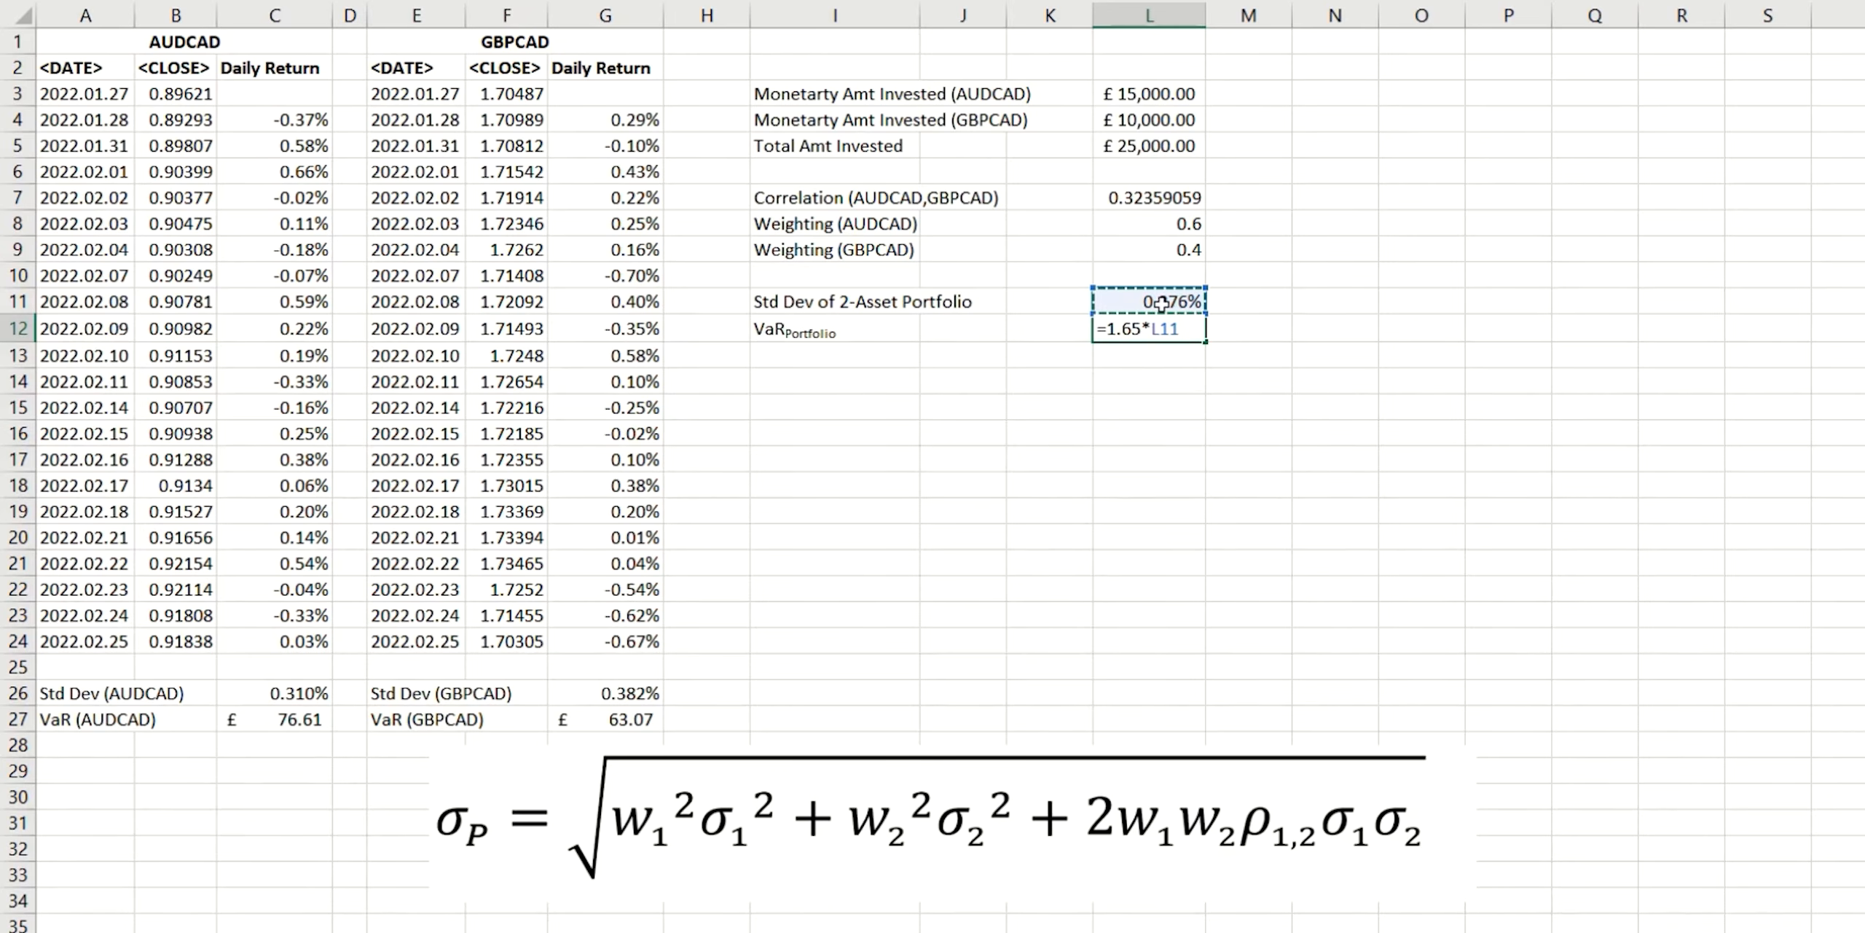
{"action": "type", "text": "*"}
{"action": "left_click", "coordinate": [1164, 146]}
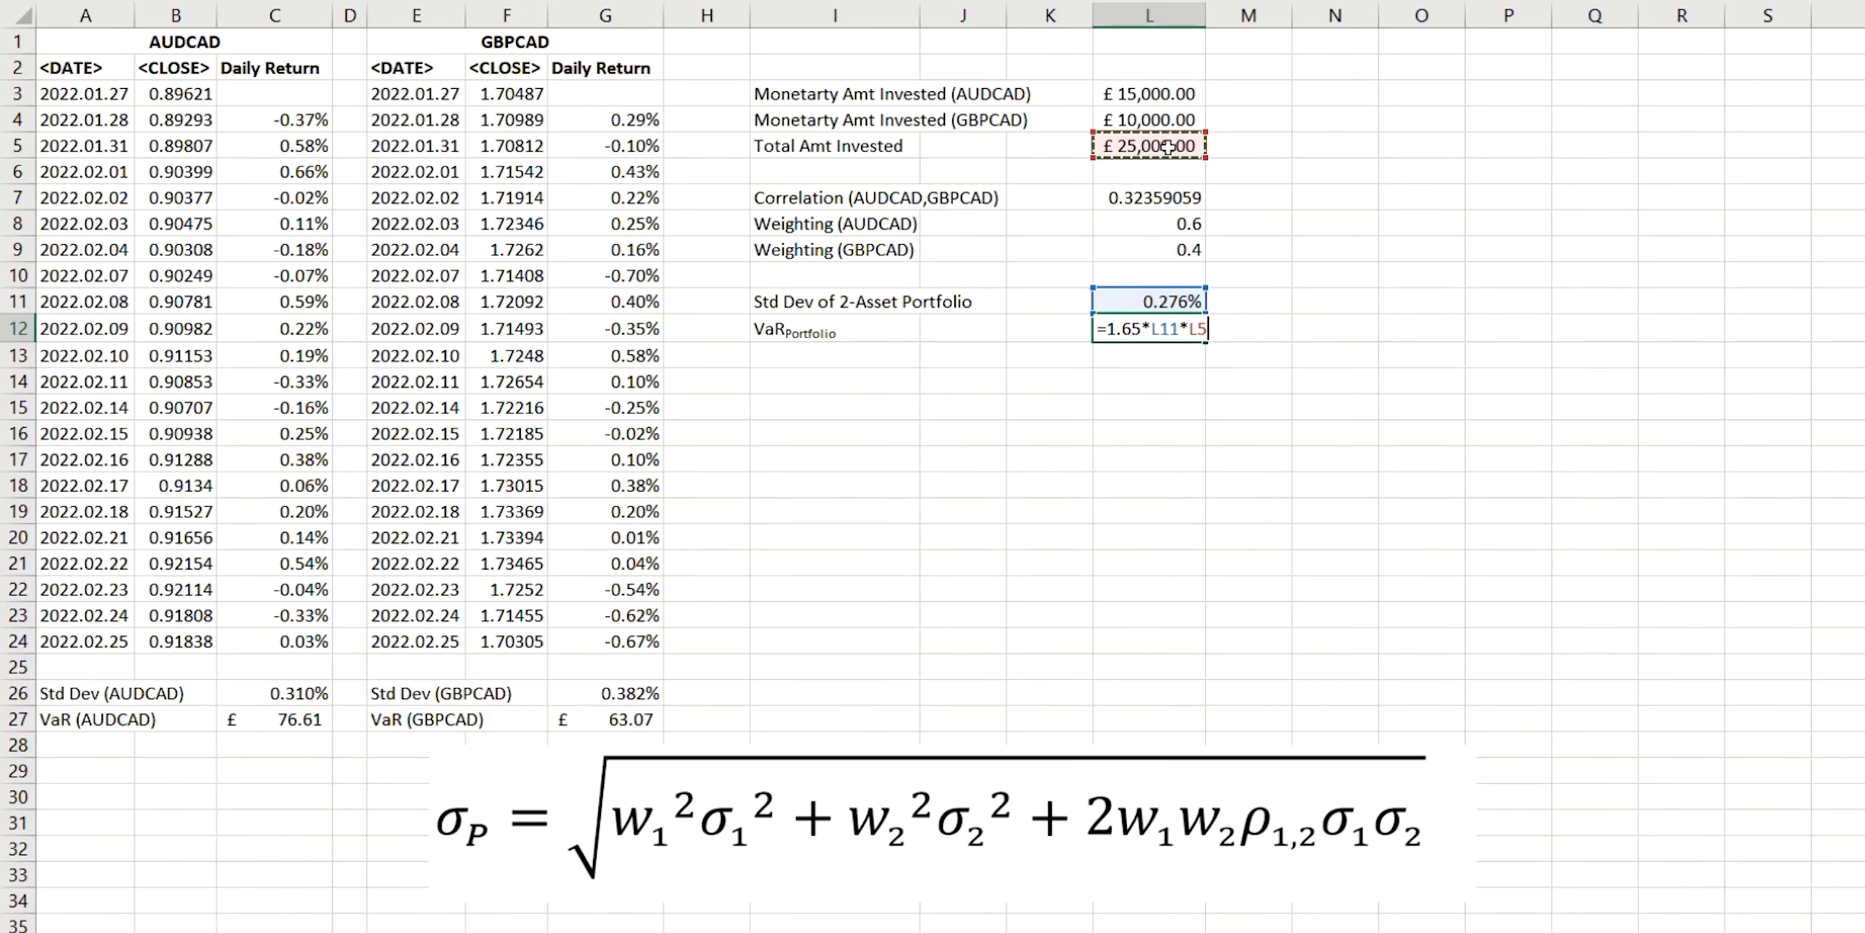
{"action": "key", "text": "Return"}
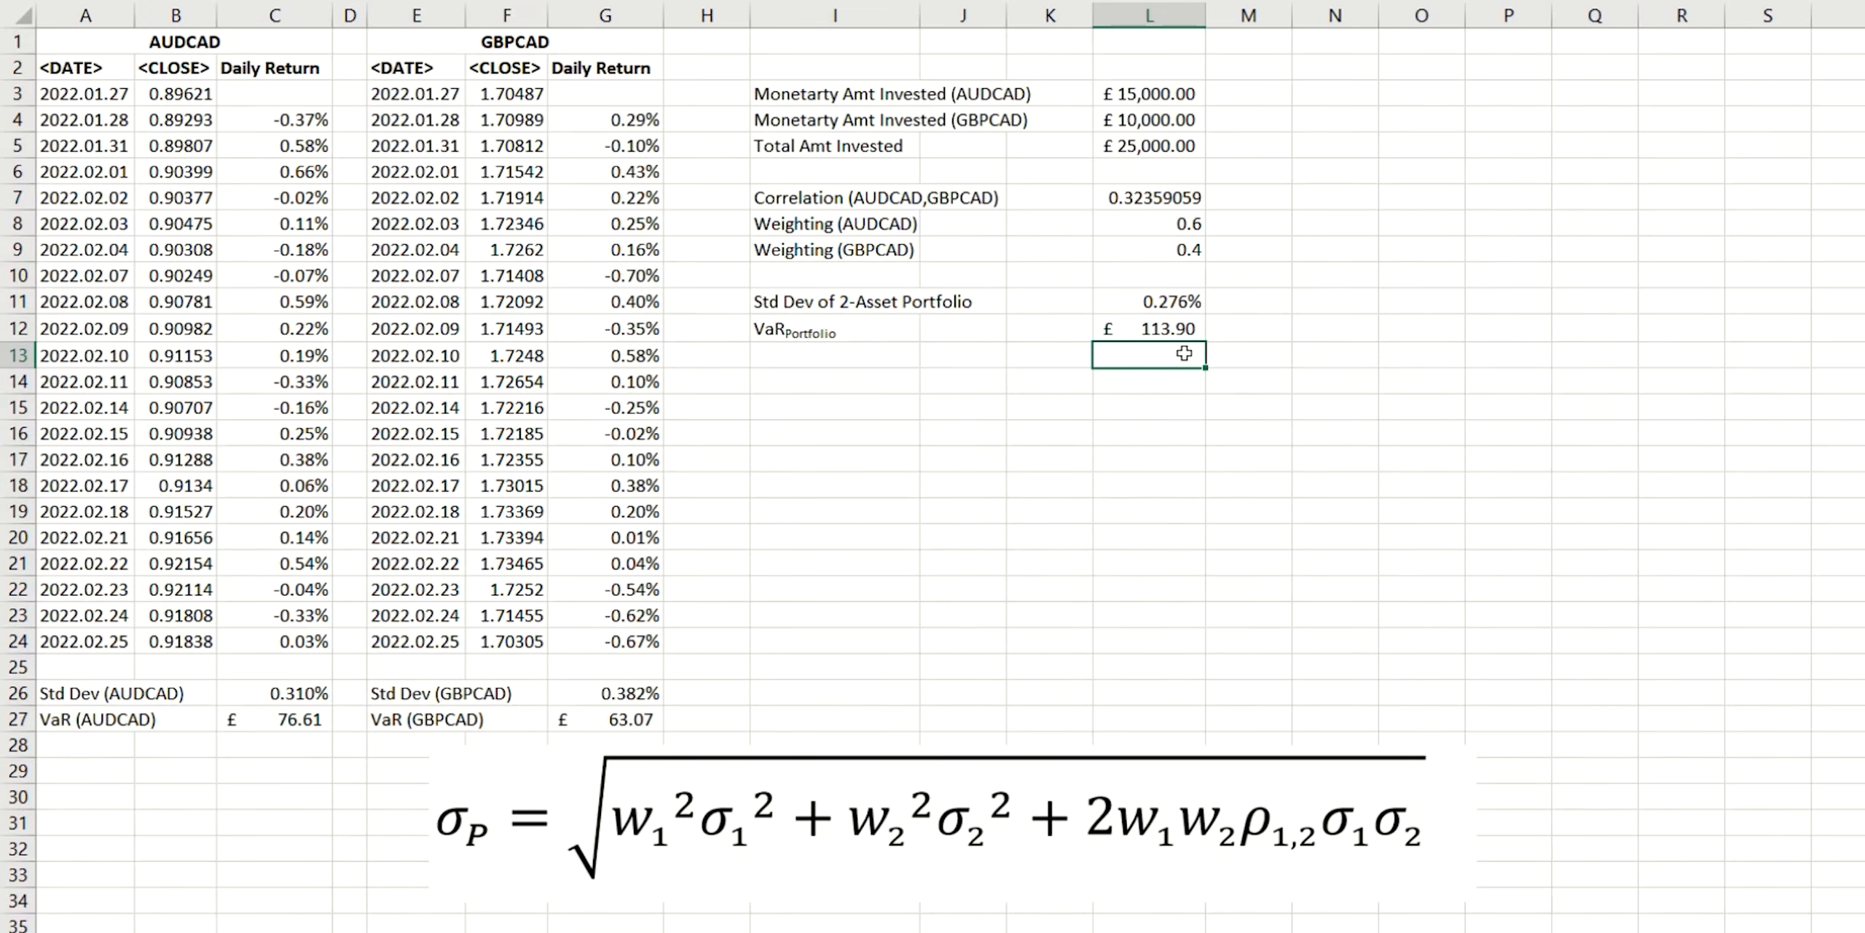
Add the individual AUDCAD and GBPCAD VaR amounts from C27 and G27 together in H27.
{"action": "left_click", "coordinate": [729, 719]}
{"action": "type", "text": "="}
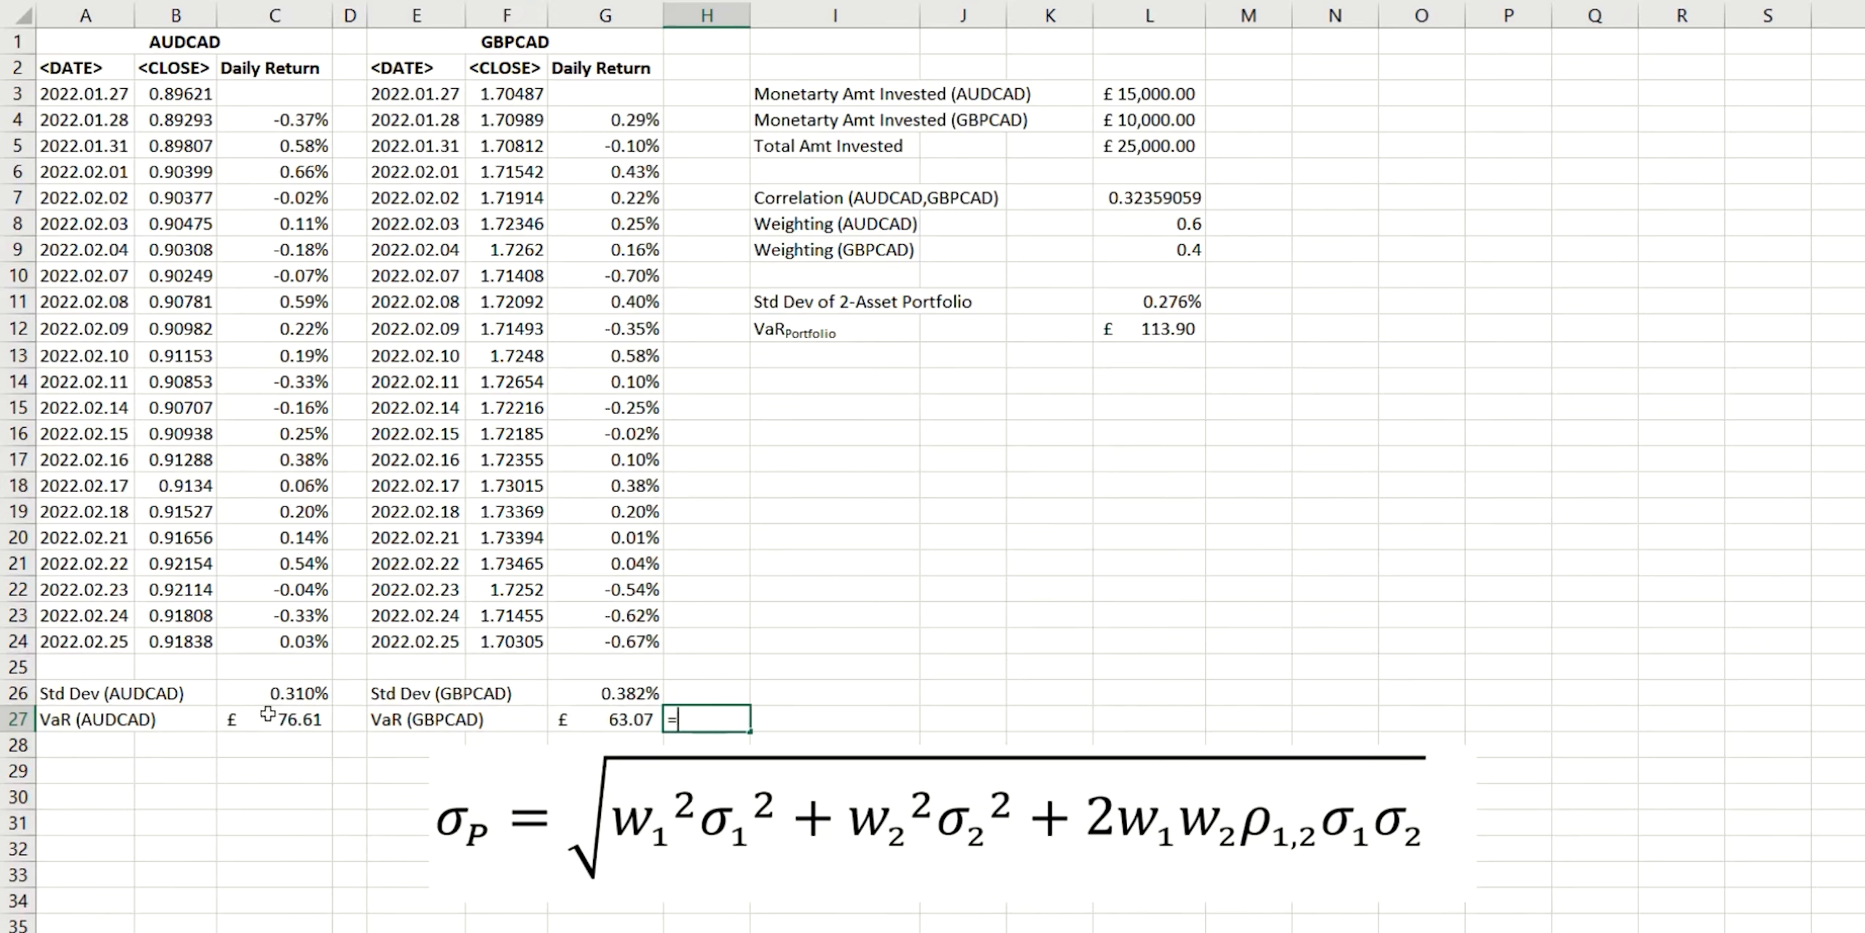
{"action": "left_click", "coordinate": [280, 719]}
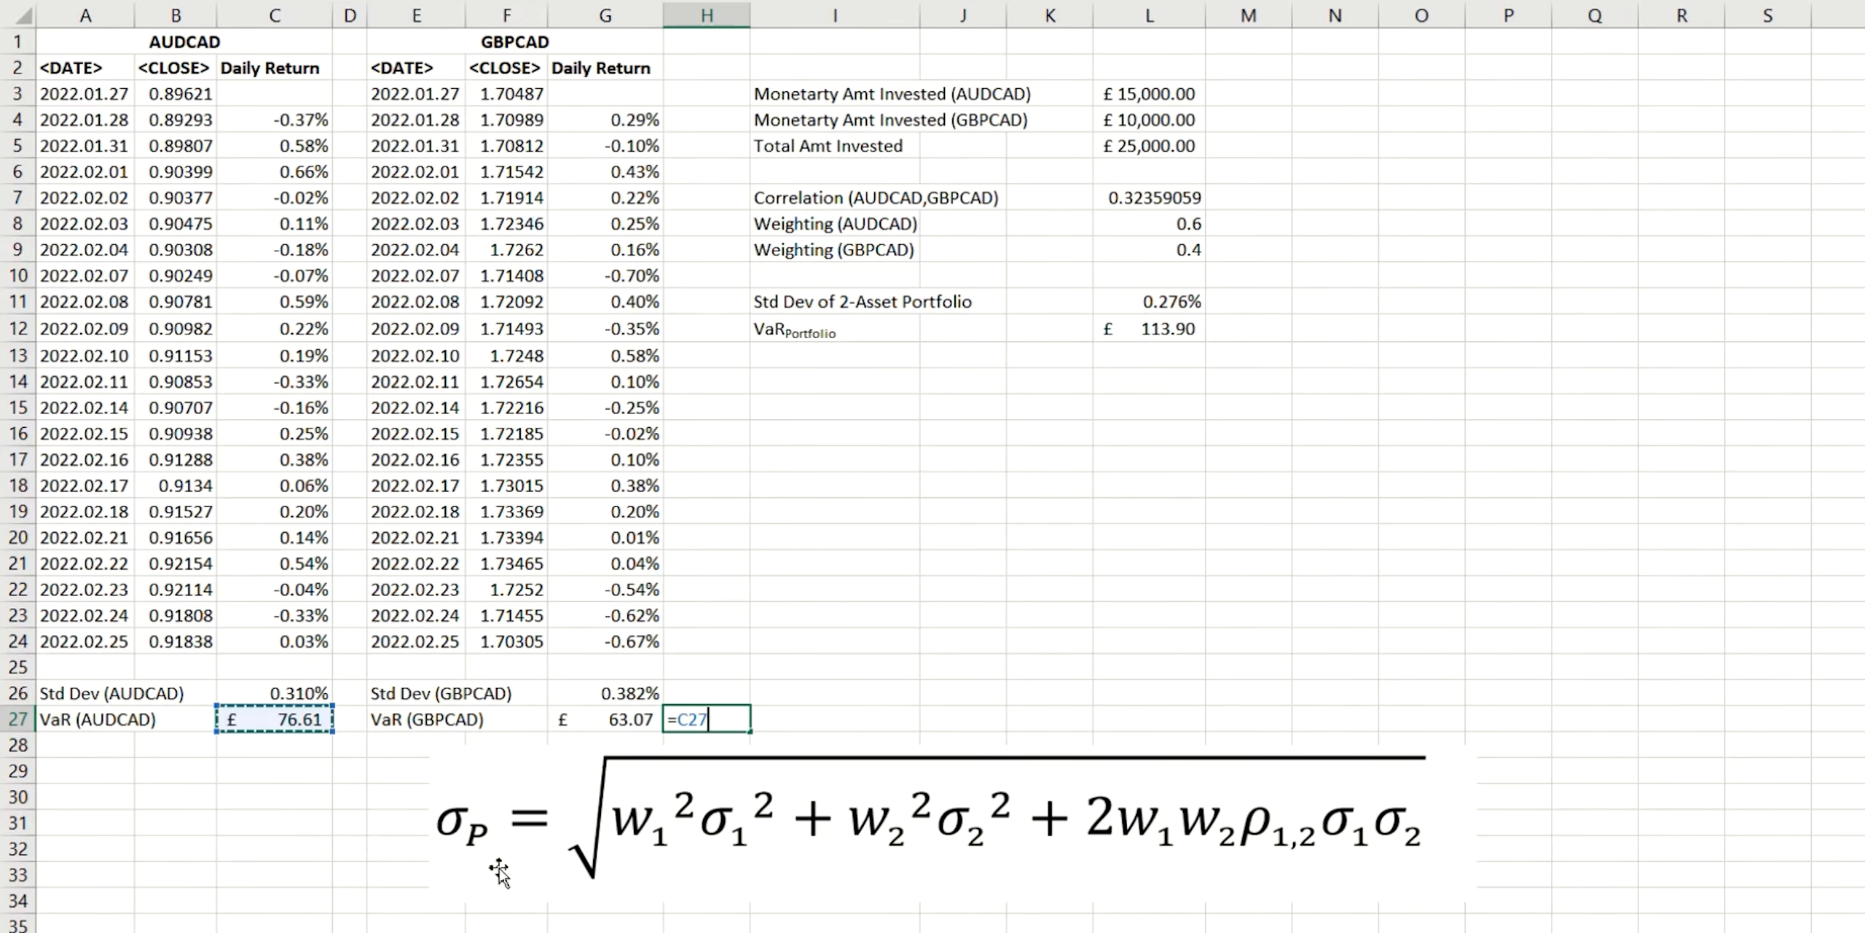
{"action": "type", "text": "+"}
{"action": "left_click", "coordinate": [628, 720]}
{"action": "key", "text": "Return"}
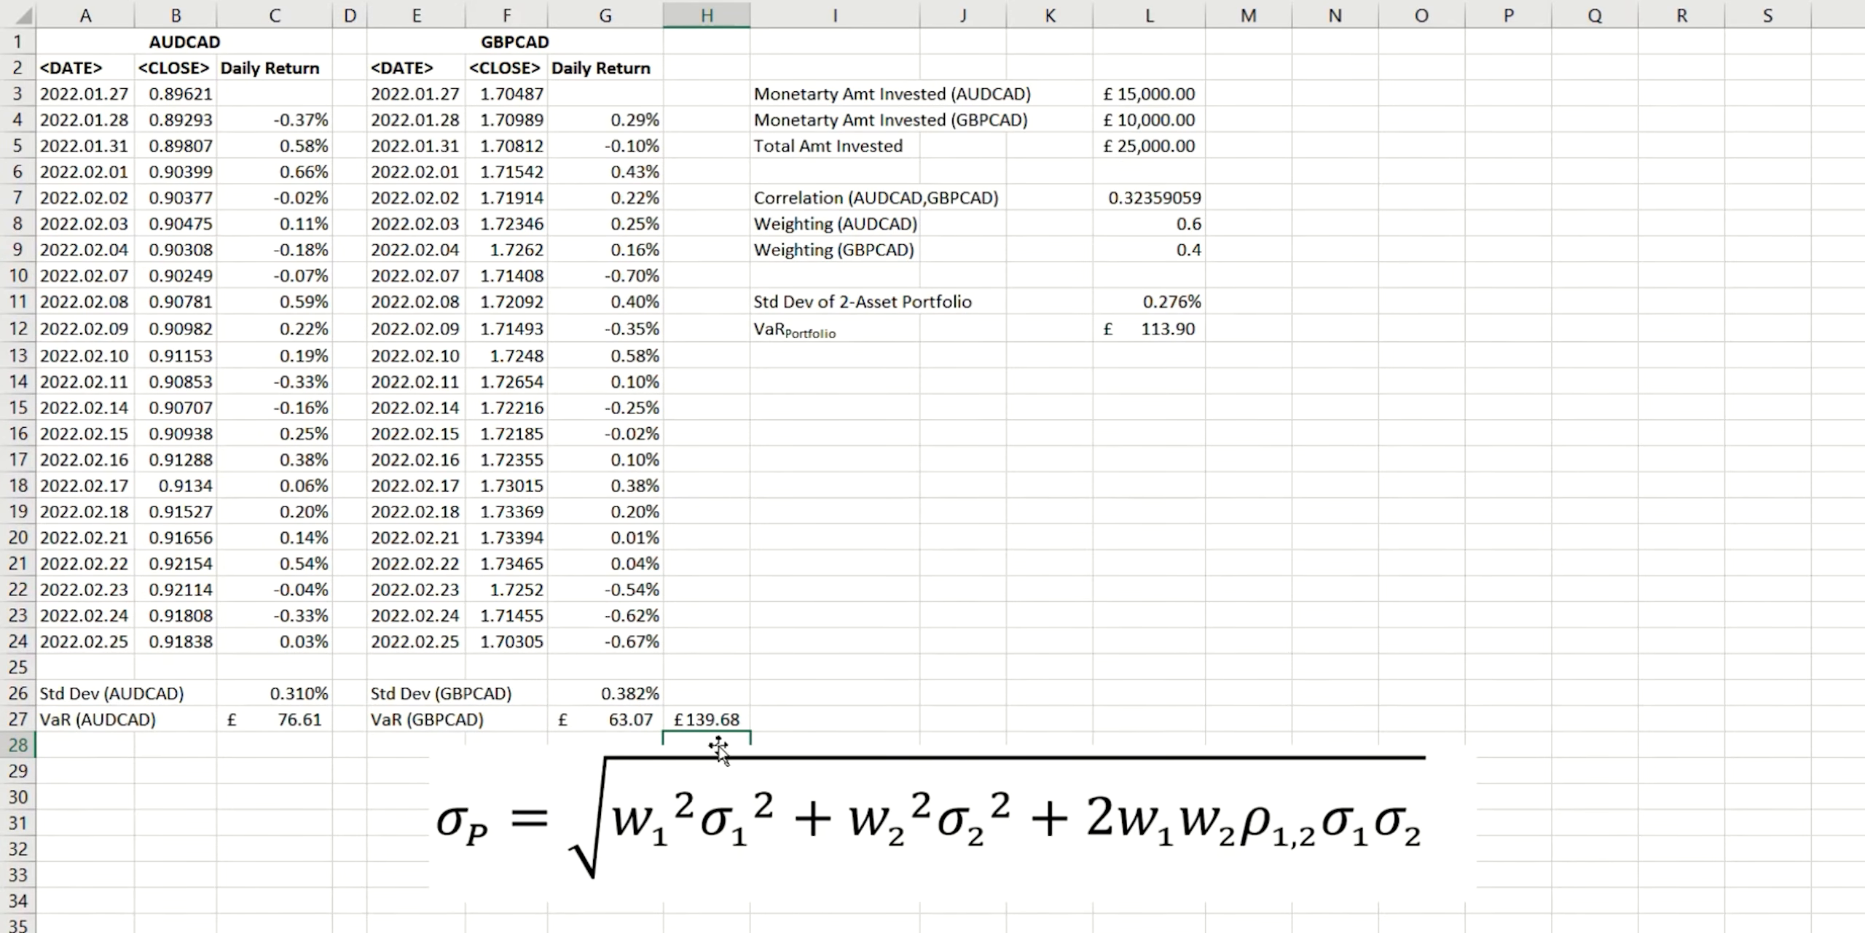
{"action": "key", "text": "Up"}
Review the portfolio VaR in L12 and the return ranges used by the correlation formula in L7.
{"action": "left_click", "coordinate": [1171, 318]}
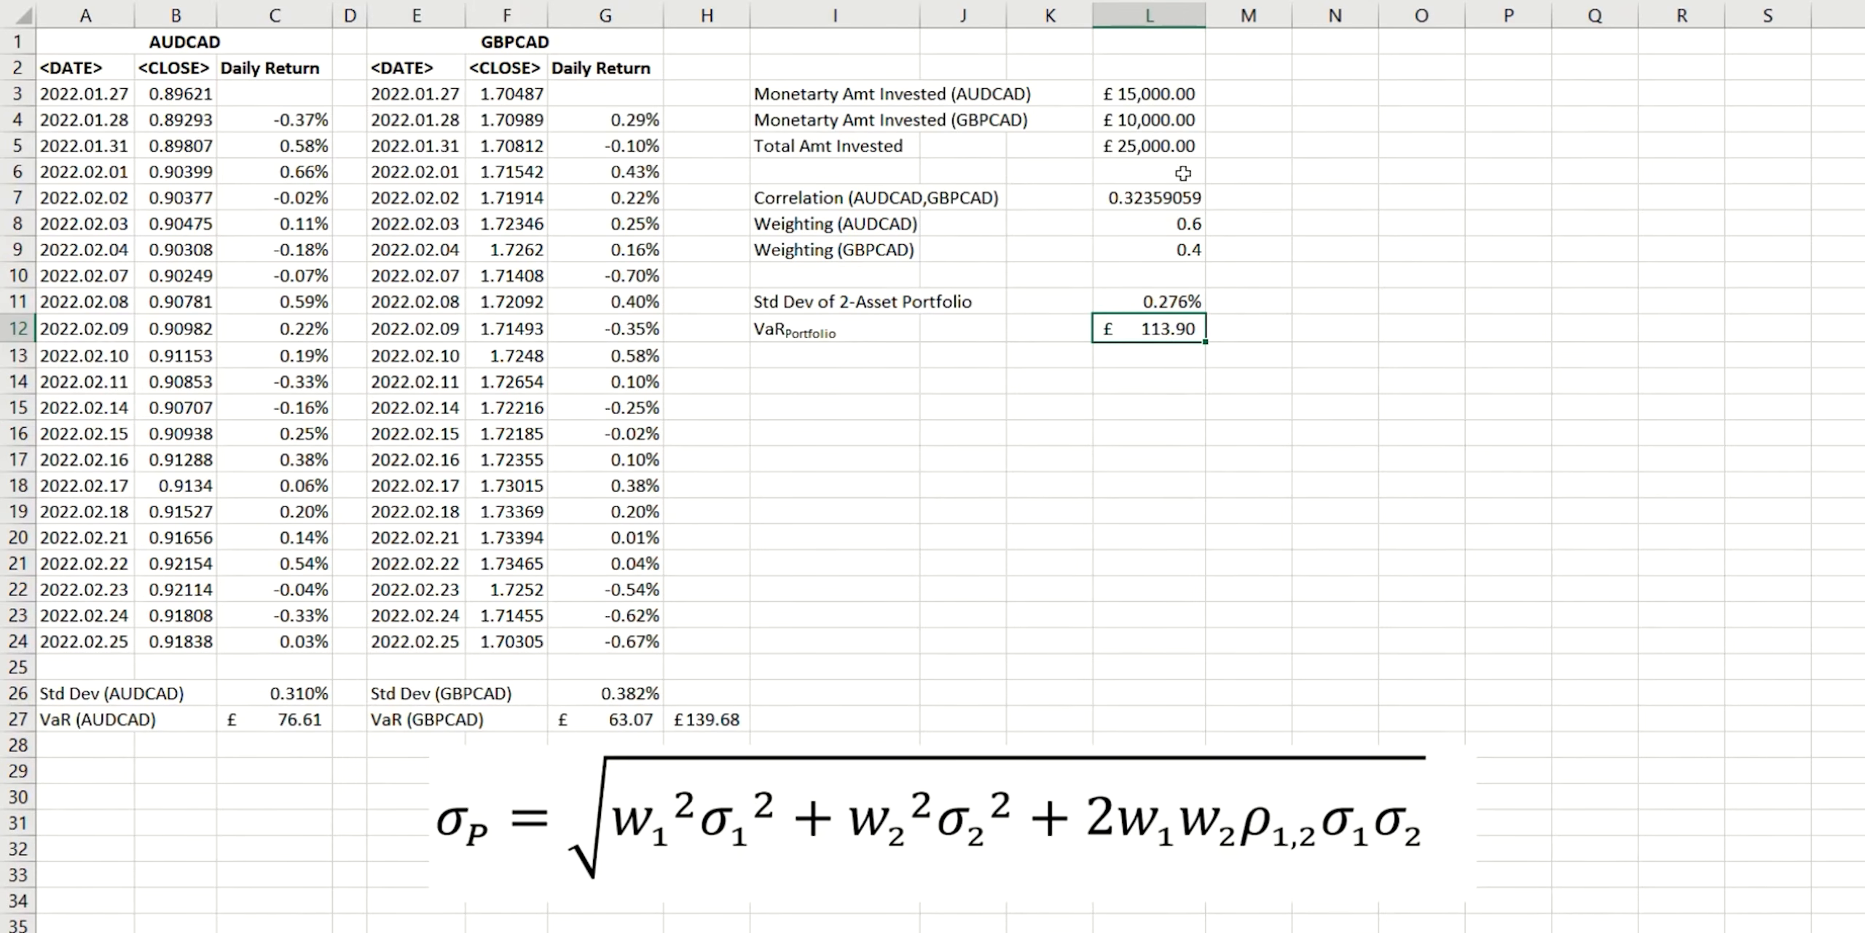
{"action": "left_click", "coordinate": [1170, 194]}
{"action": "key", "text": "F2"}
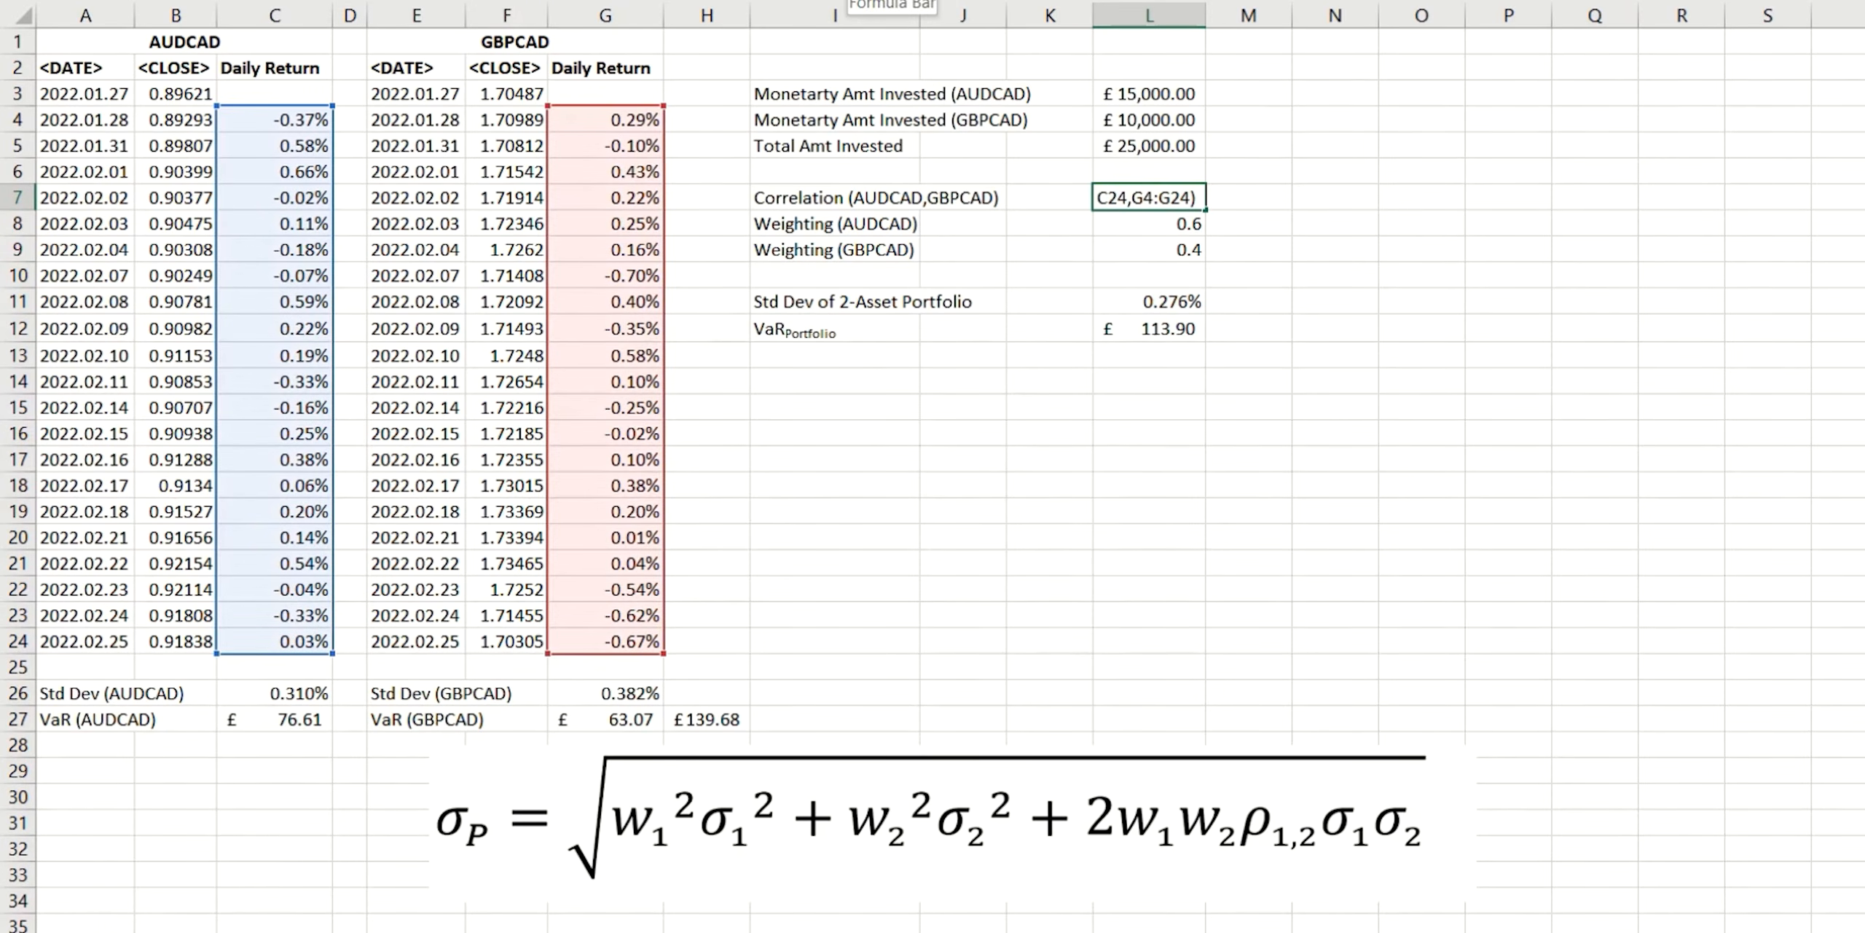
{"action": "key", "text": "Return"}
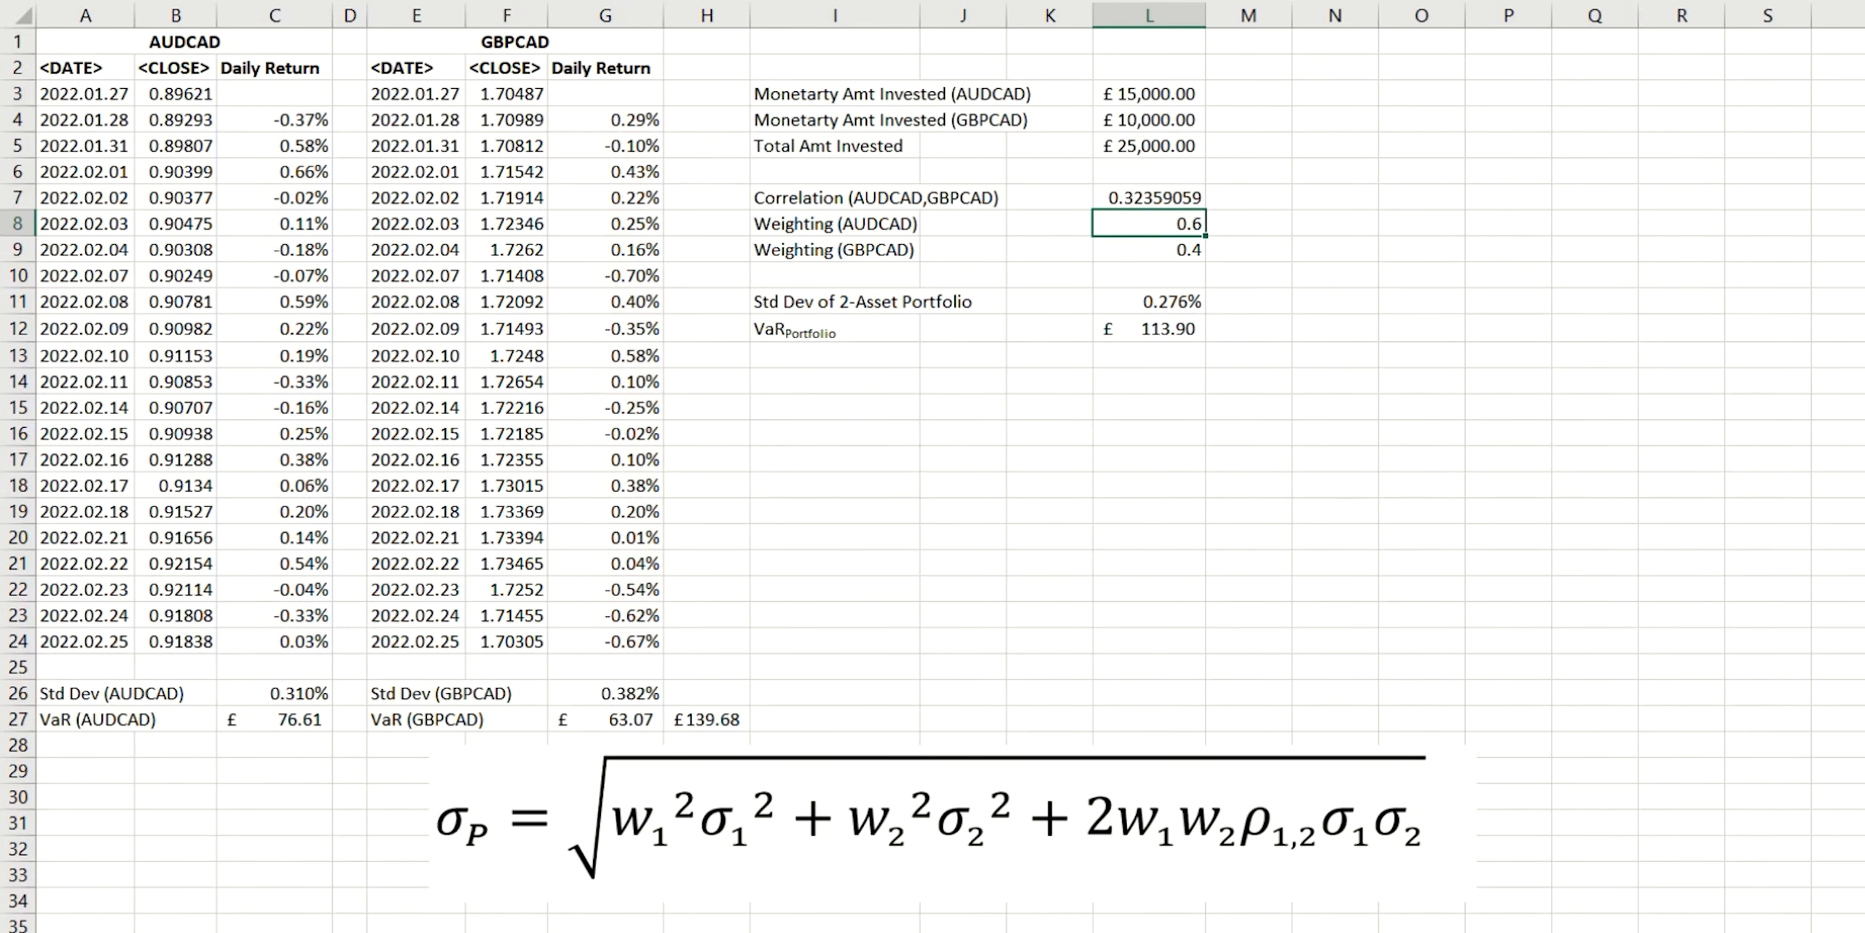
{"action": "left_click", "coordinate": [1329, 195]}
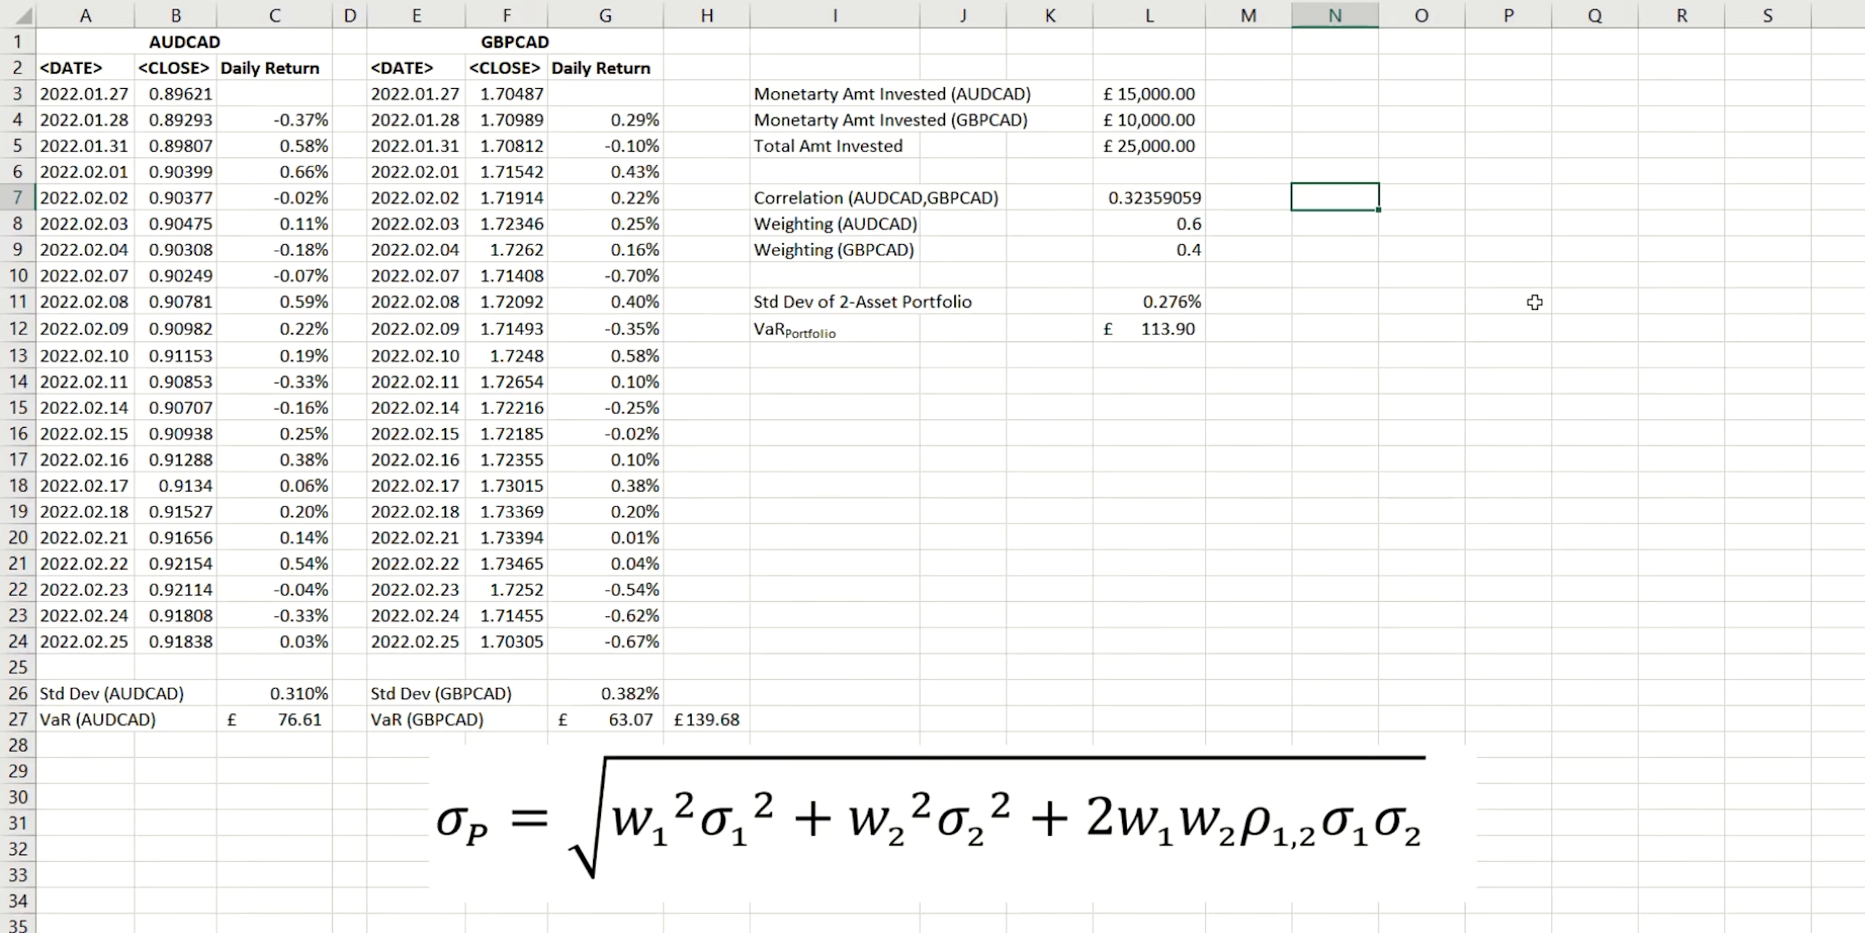
Paste a copy of the AUDCAD and GBPCAD correlation from L7 into cell N7.
{"action": "key", "text": "ctrl+v"}
{"action": "left_click", "coordinate": [1412, 320]}
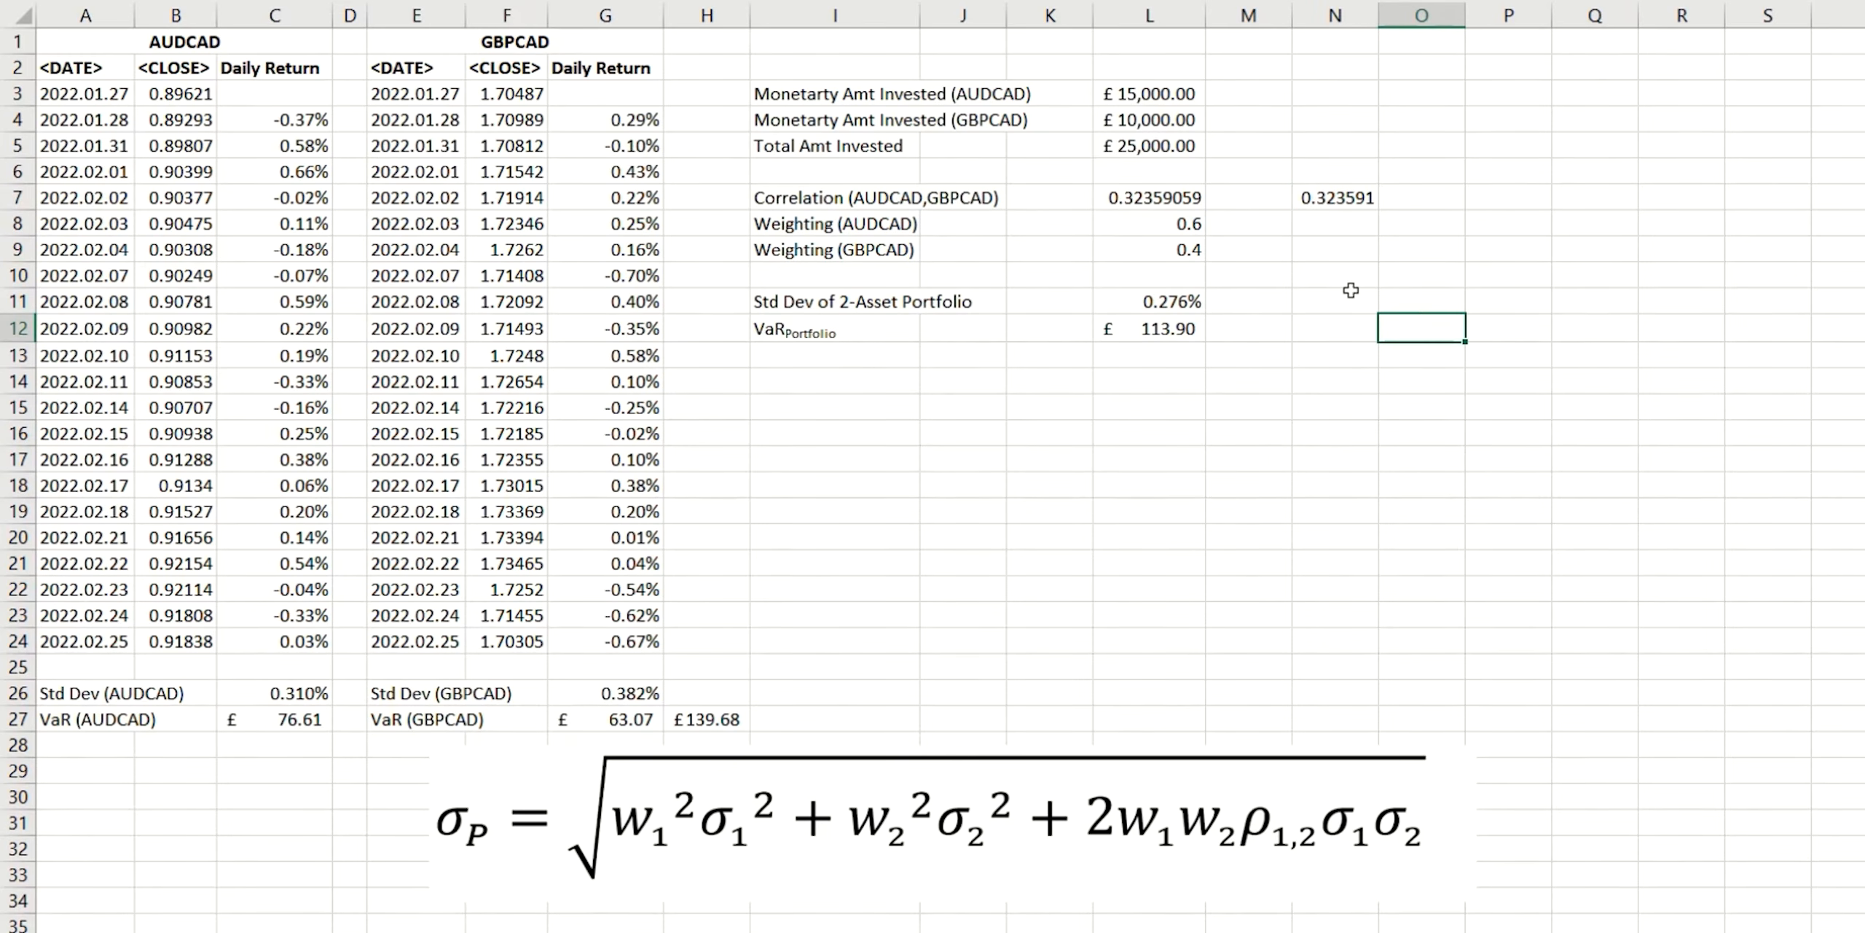
Set the correlation in L7 to 1 and compare the portfolio VaR in L12 with the summed individual VaRs in H27.
{"action": "left_click", "coordinate": [1155, 205]}
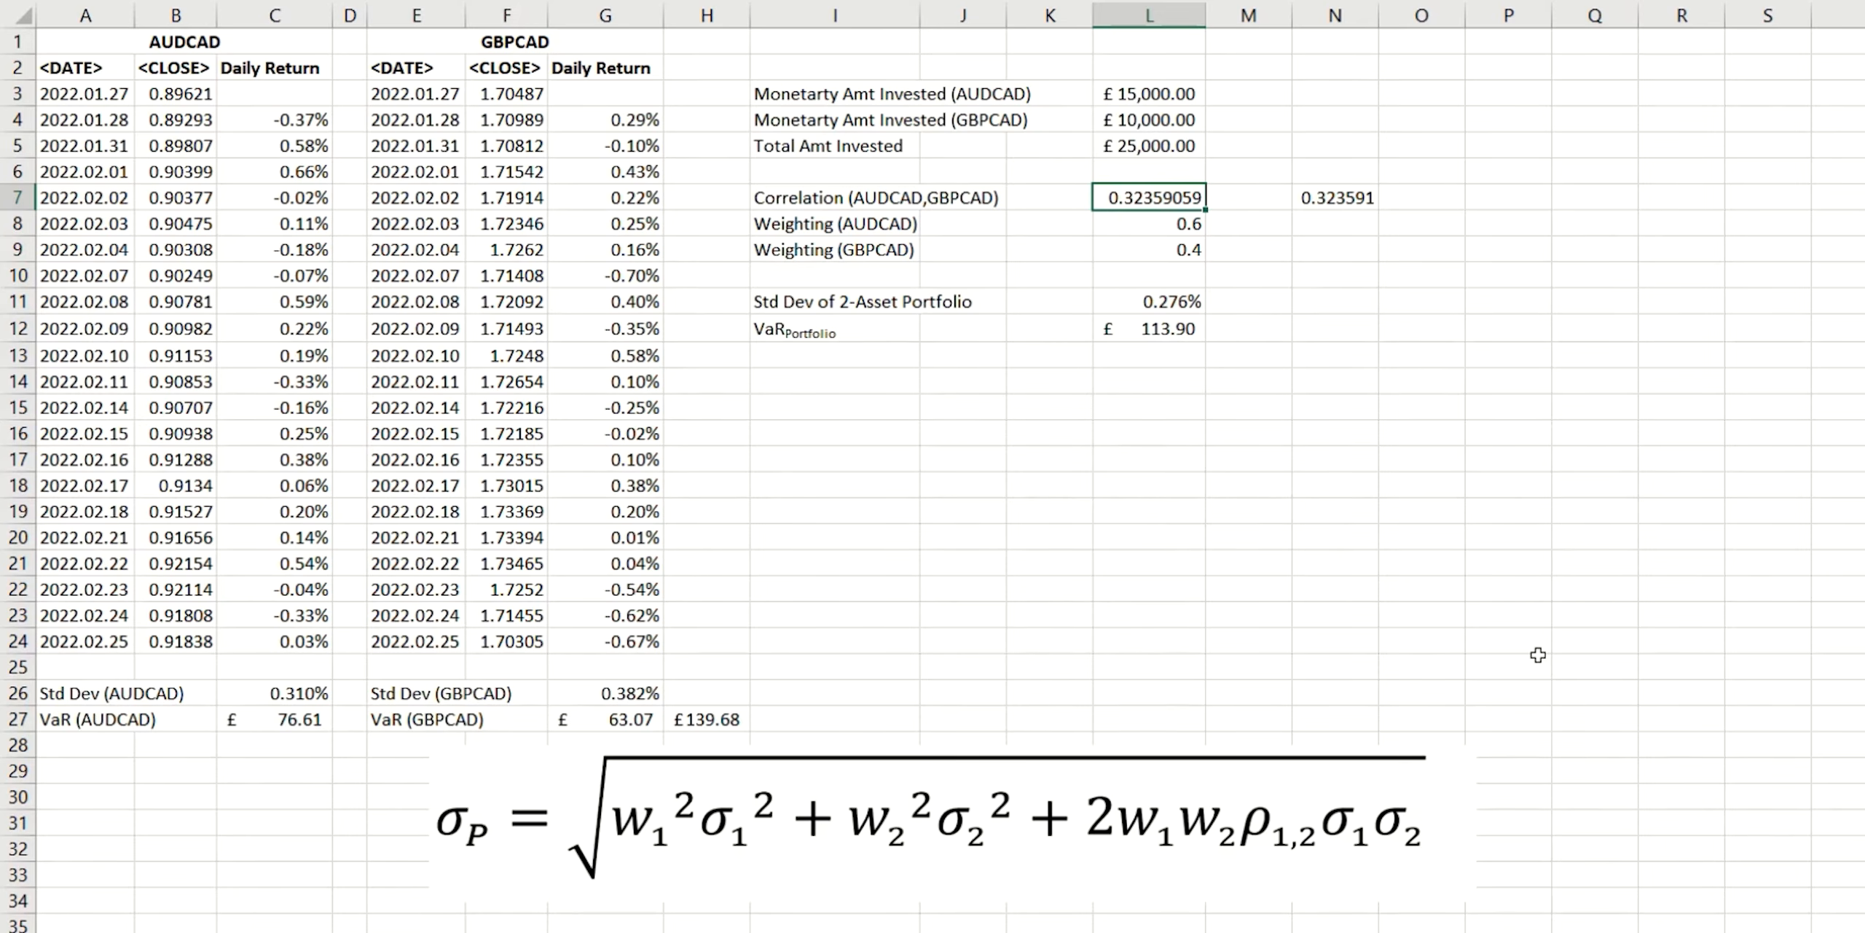
{"action": "type", "text": "1"}
{"action": "key", "text": "Return"}
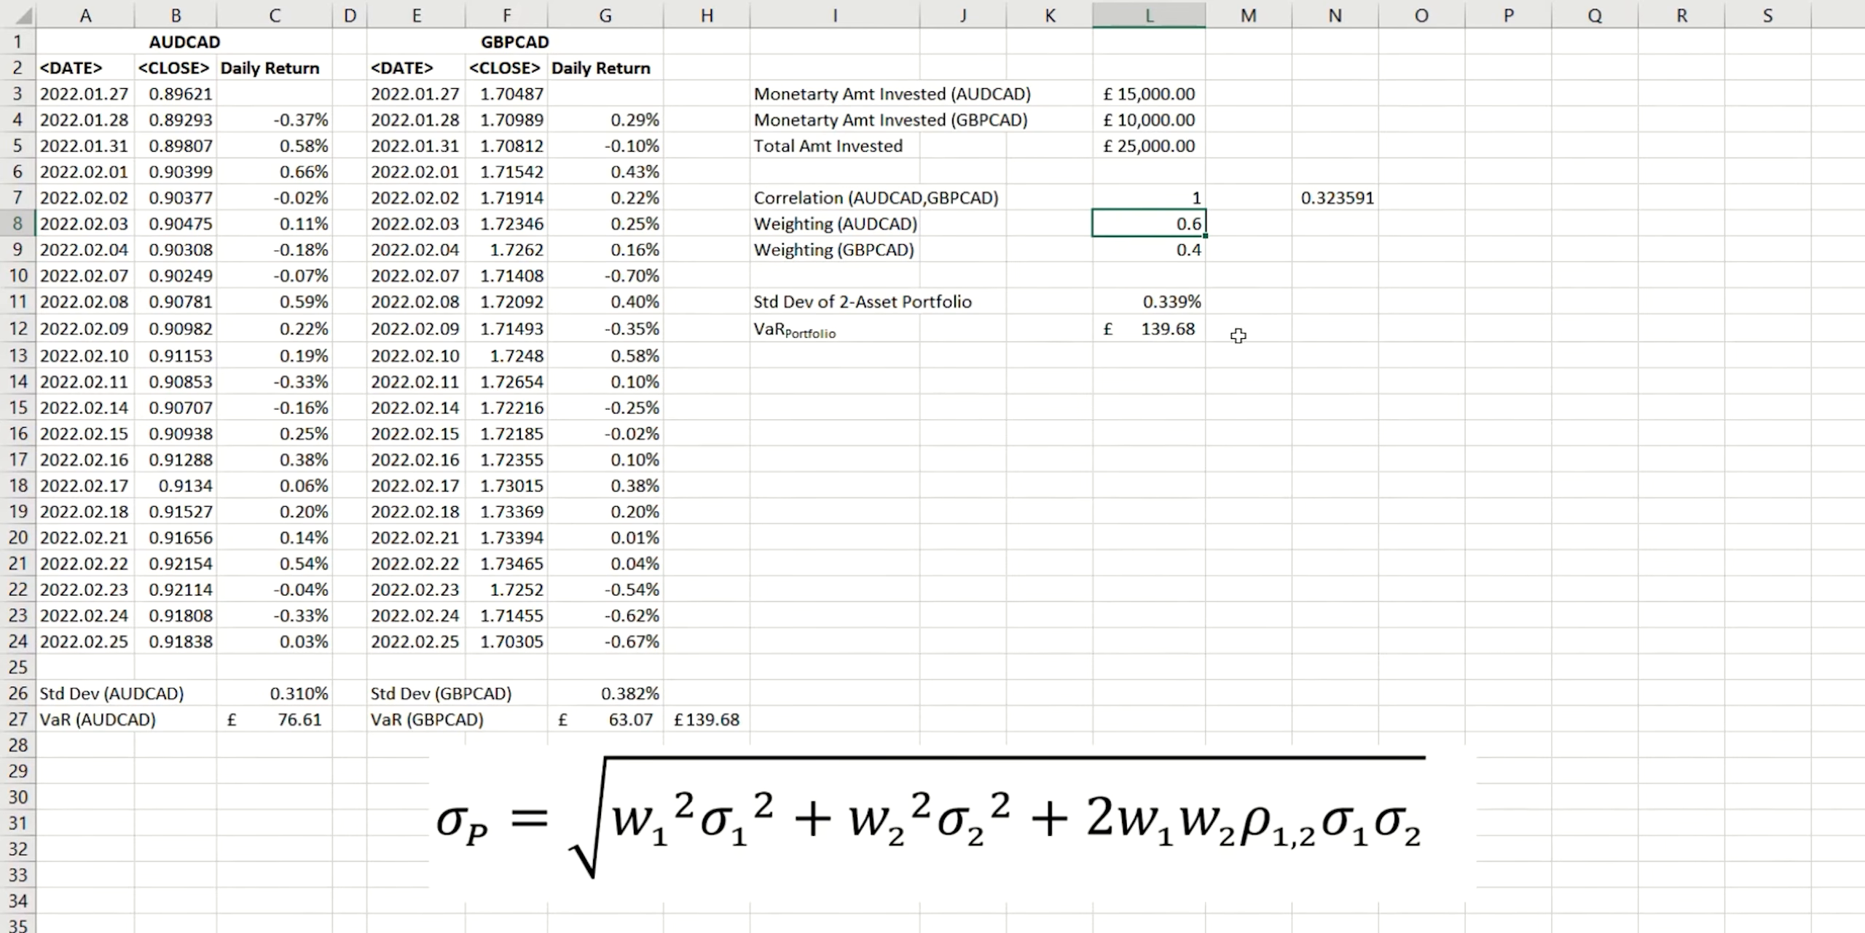
{"action": "left_click", "coordinate": [1159, 326]}
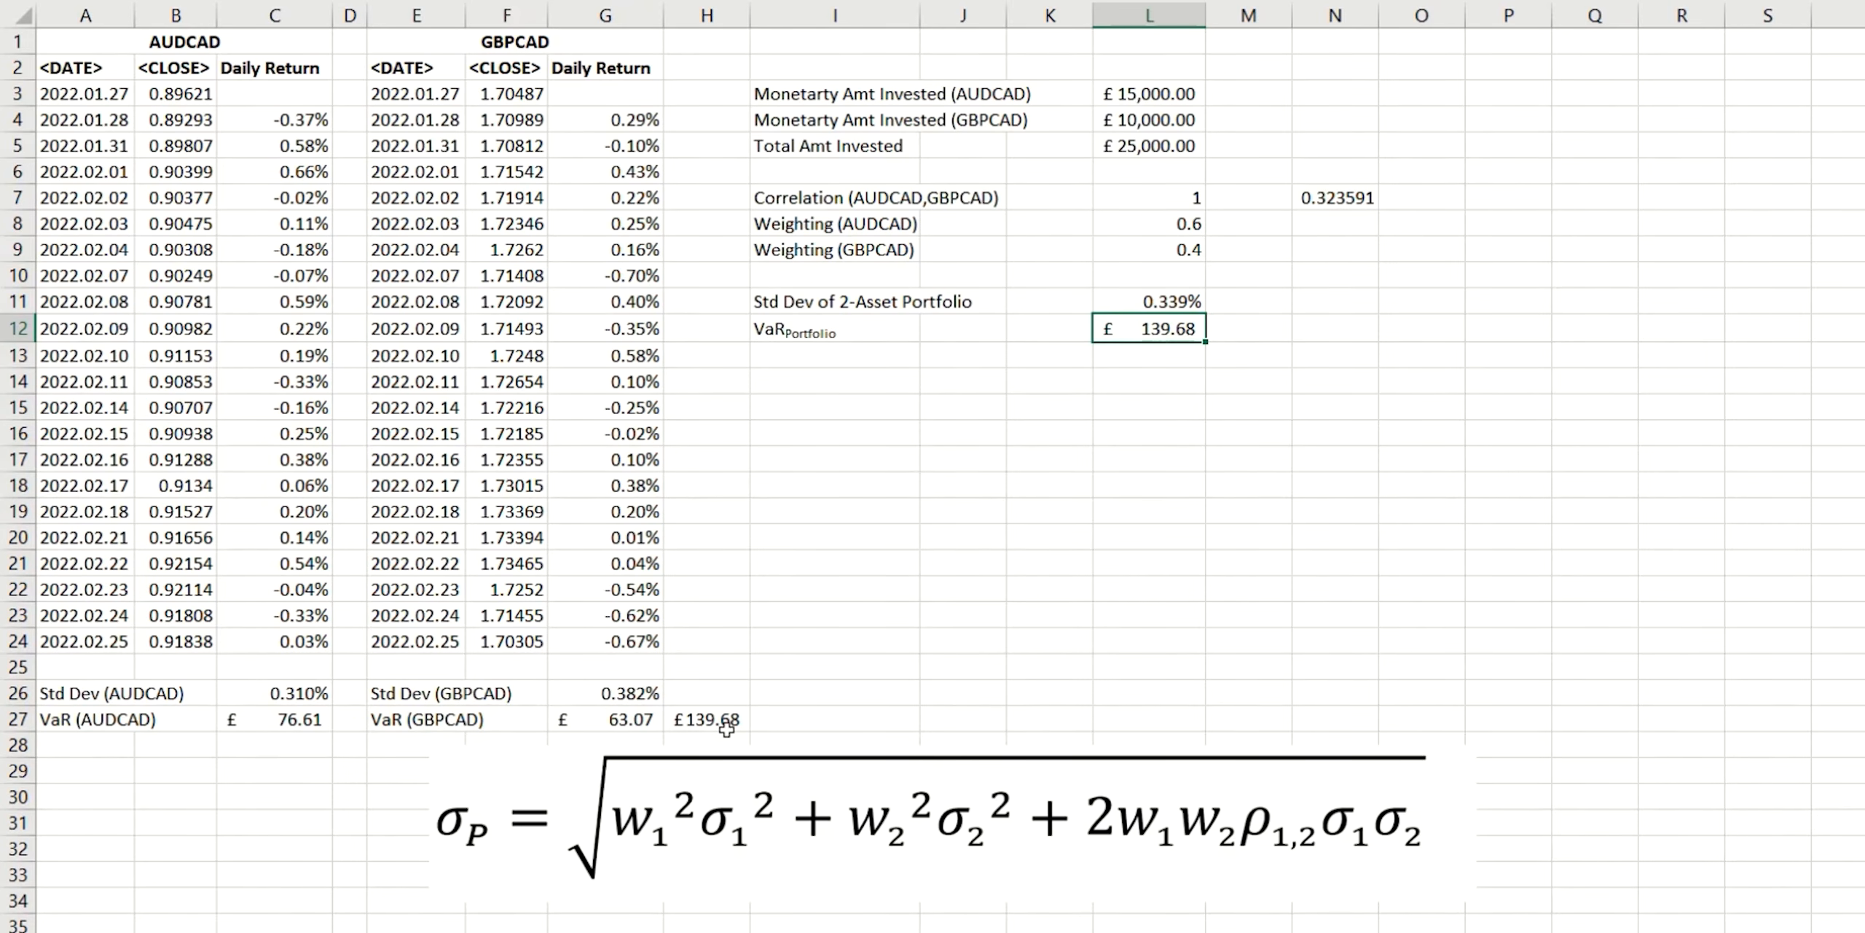
Set the AUDCAD and GBPCAD correlation in L7 to 0 to test uncorrelated pairs.
{"action": "left_click", "coordinate": [1157, 191]}
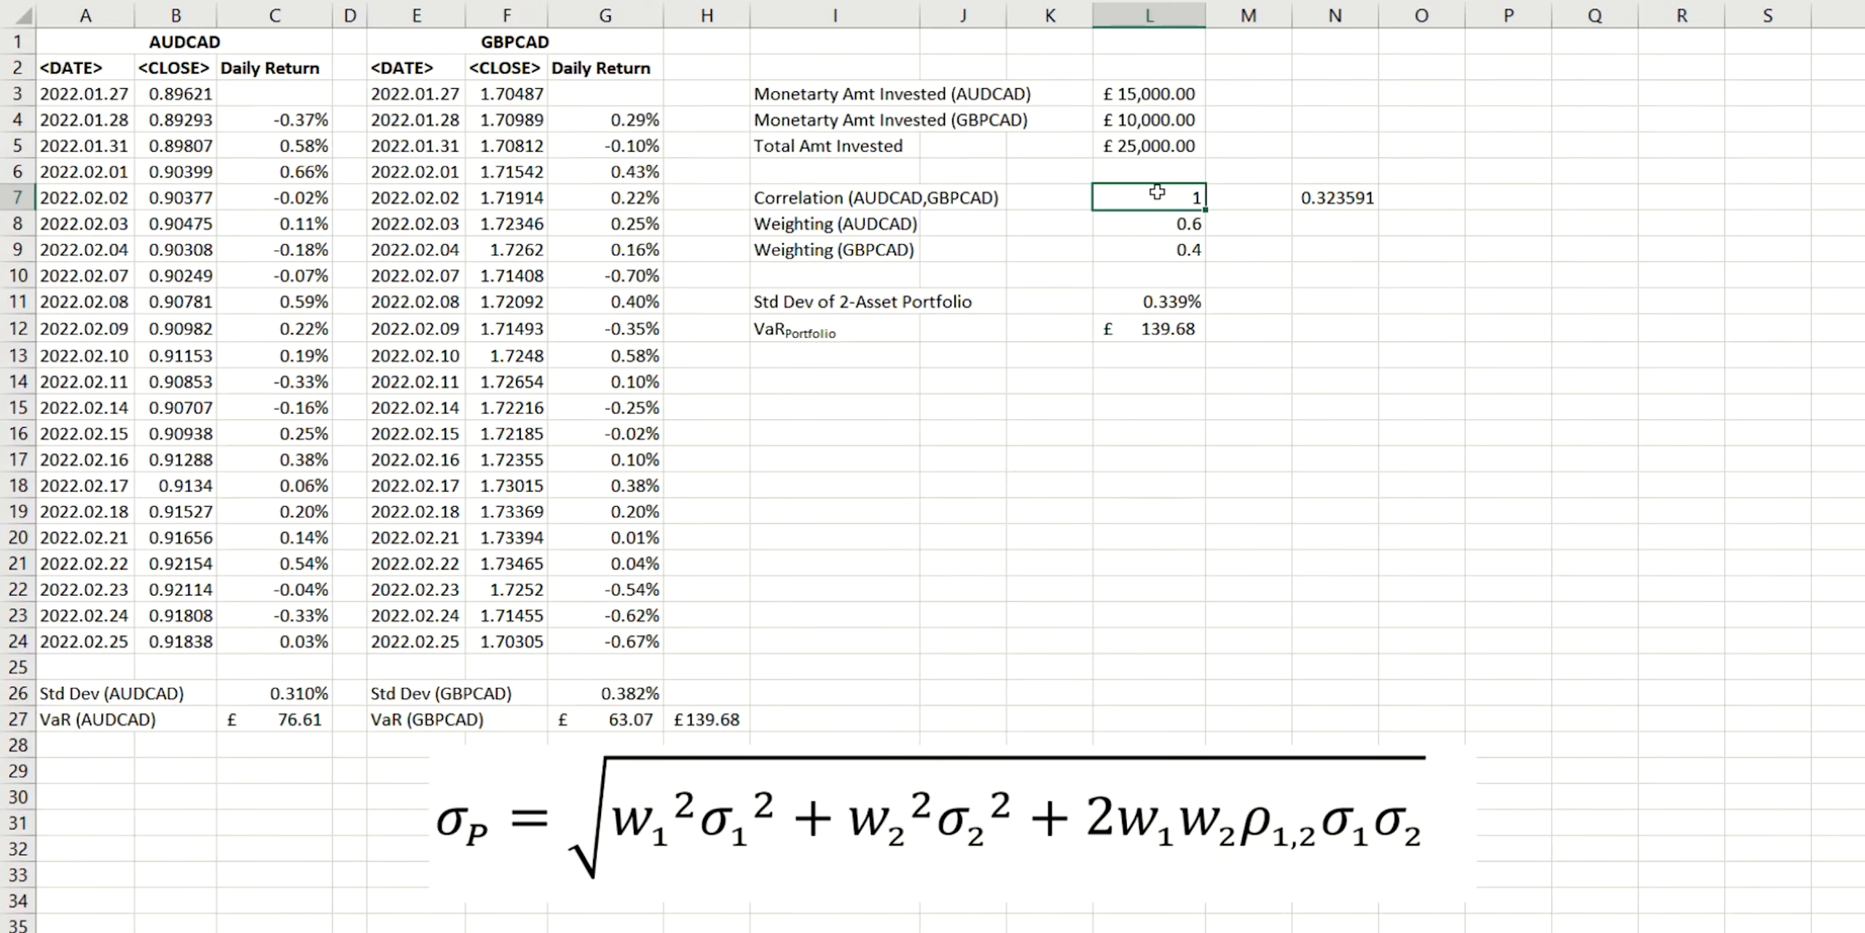
{"action": "type", "text": "0"}
{"action": "key", "text": "Return"}
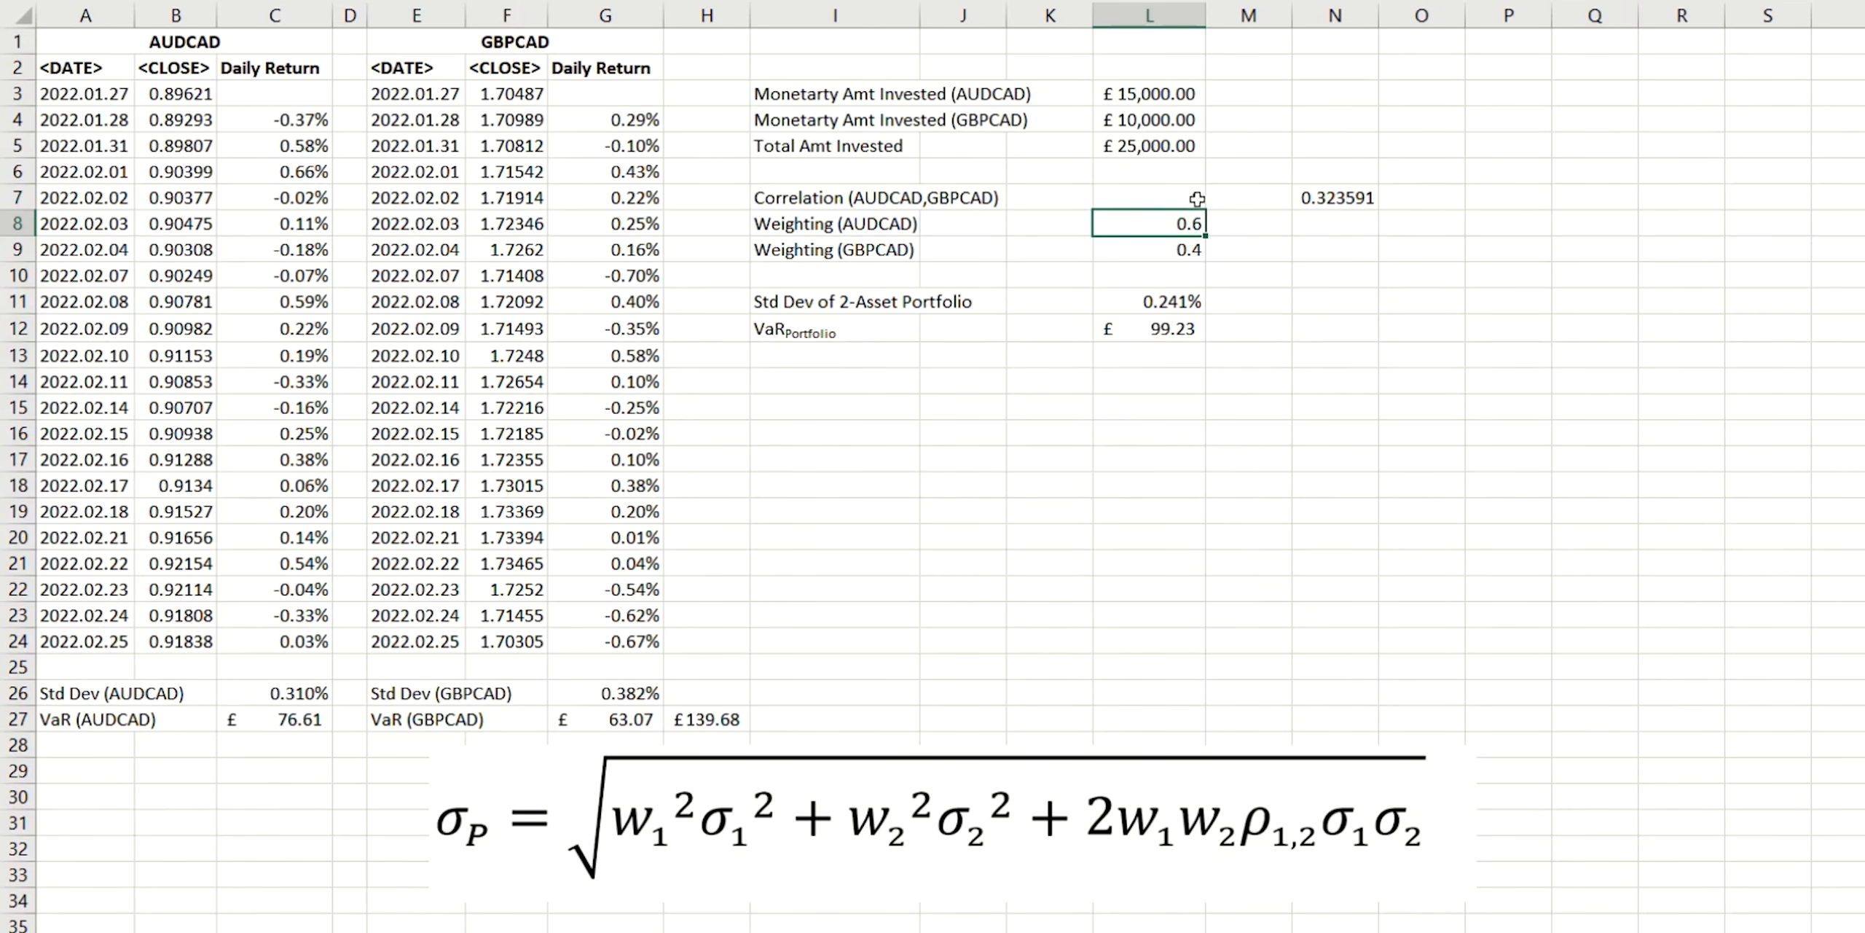
Set the correlation in L7 to -1 and check the portfolio VaR in L12.
{"action": "left_click", "coordinate": [1163, 198]}
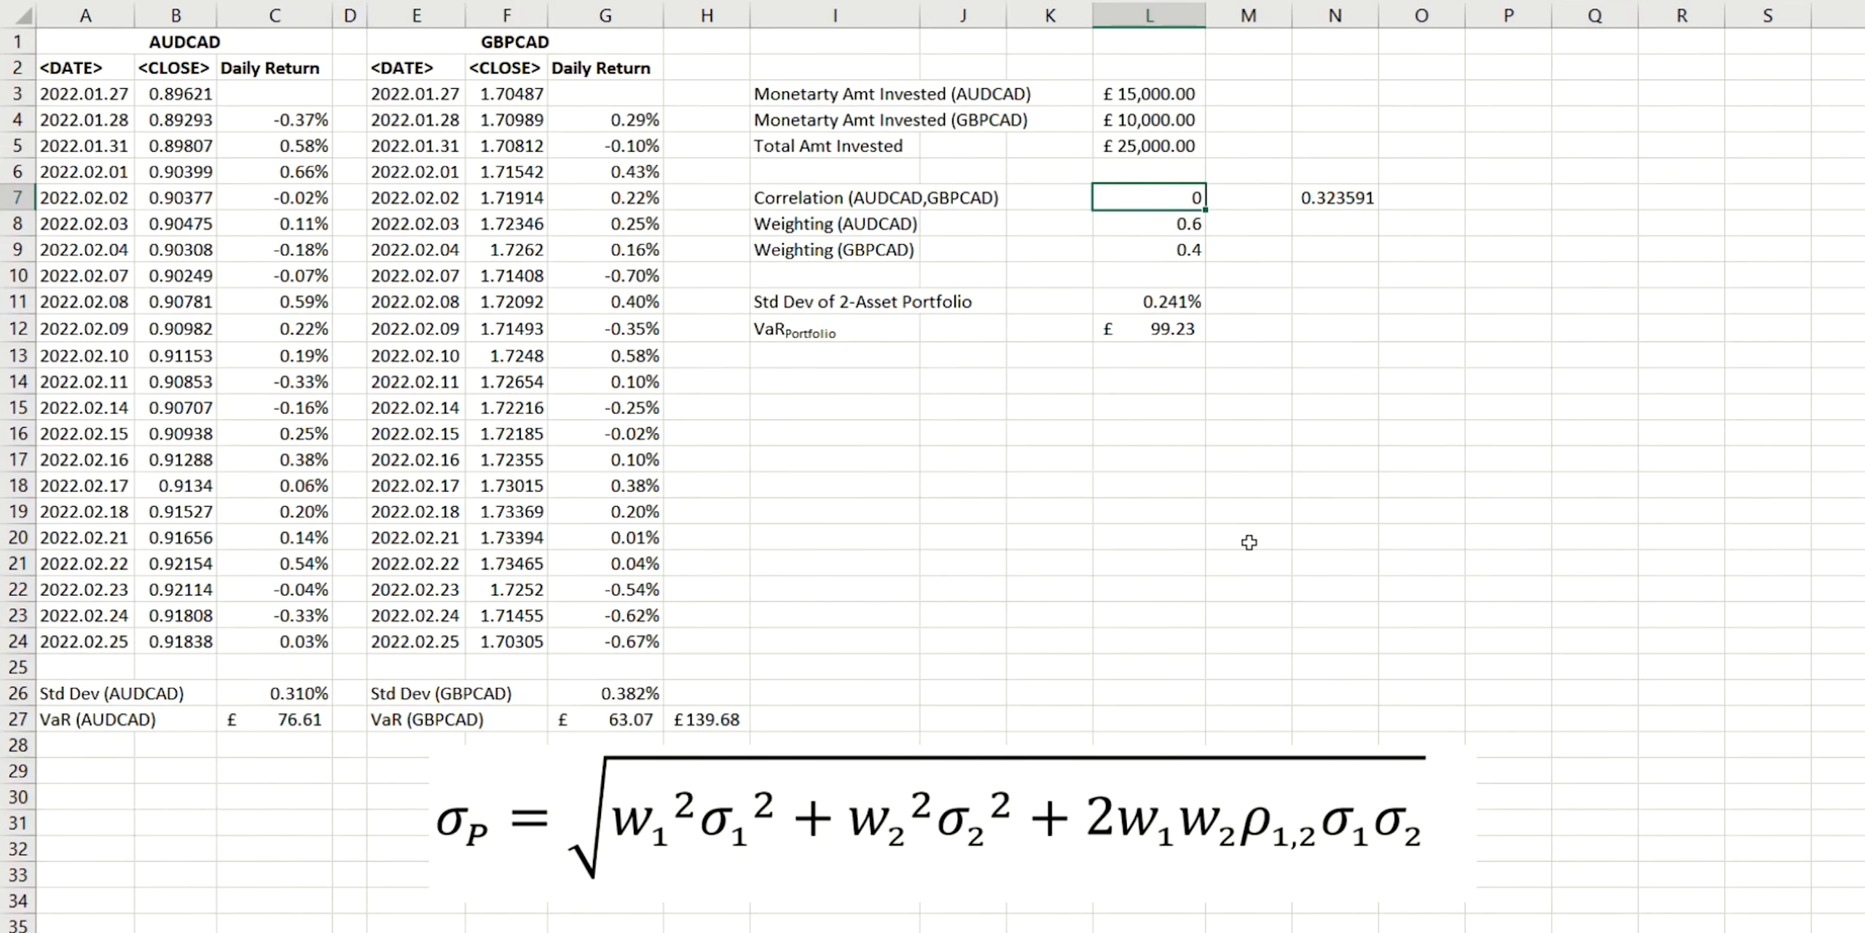
{"action": "type", "text": "-1"}
{"action": "key", "text": "Return"}
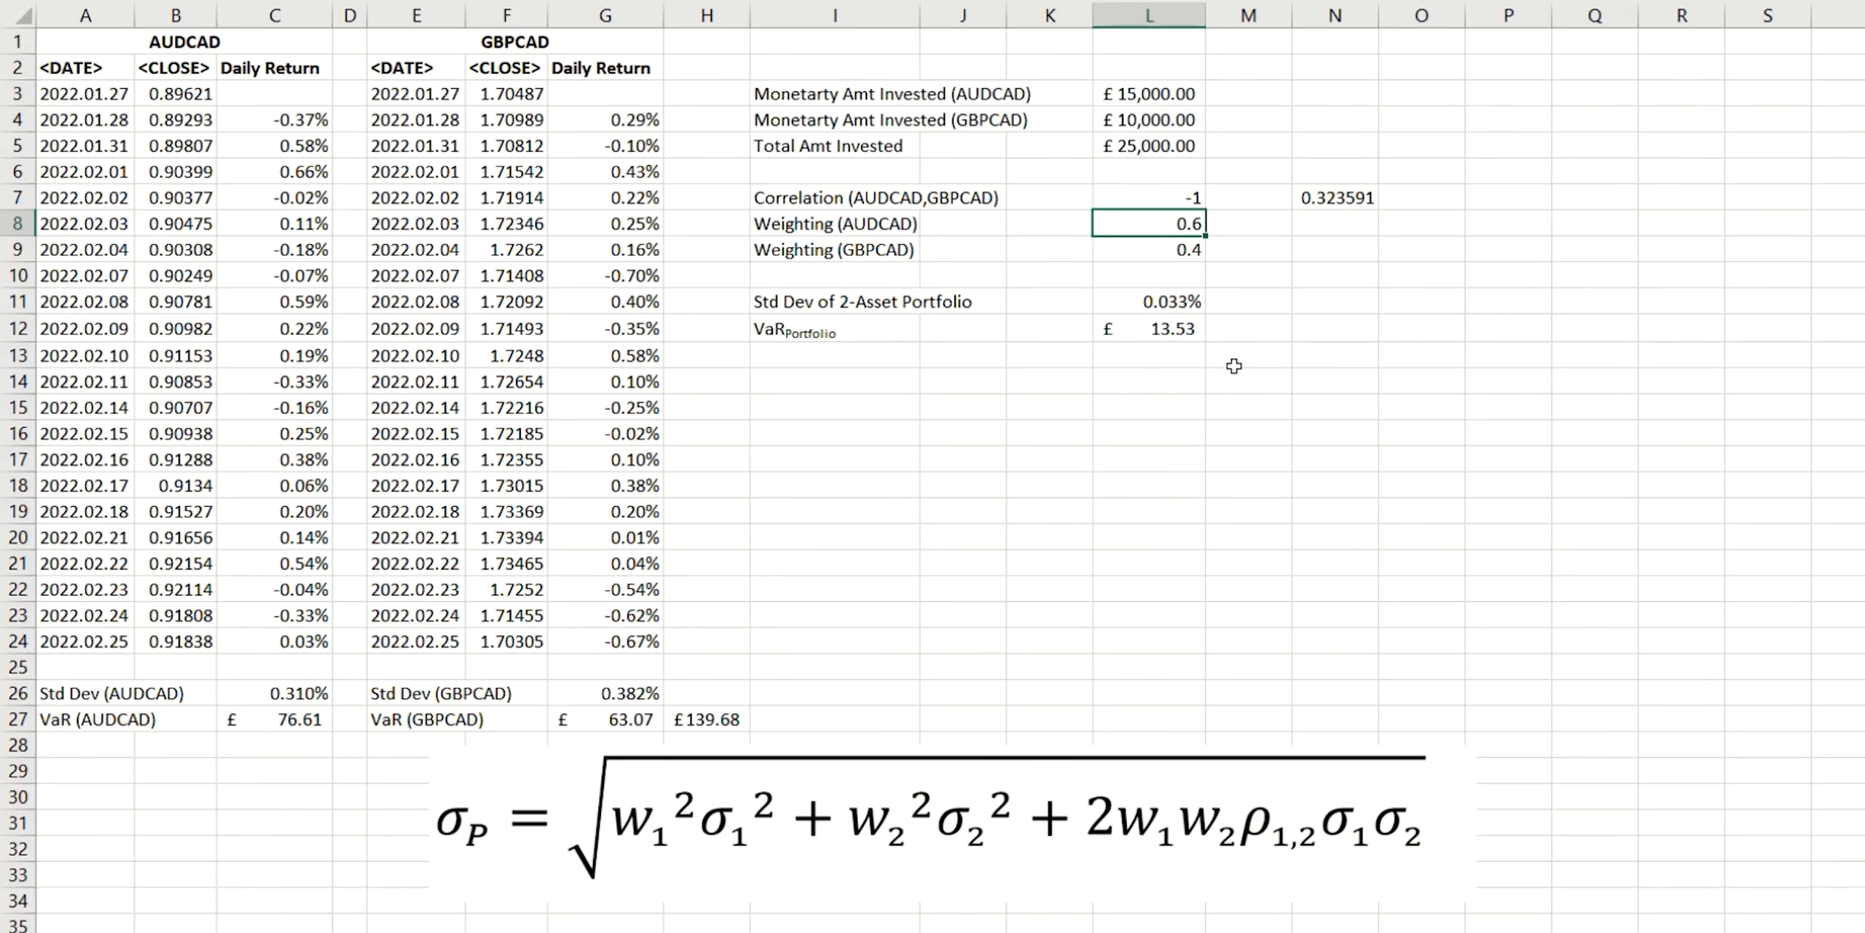
{"action": "left_click", "coordinate": [1137, 331]}
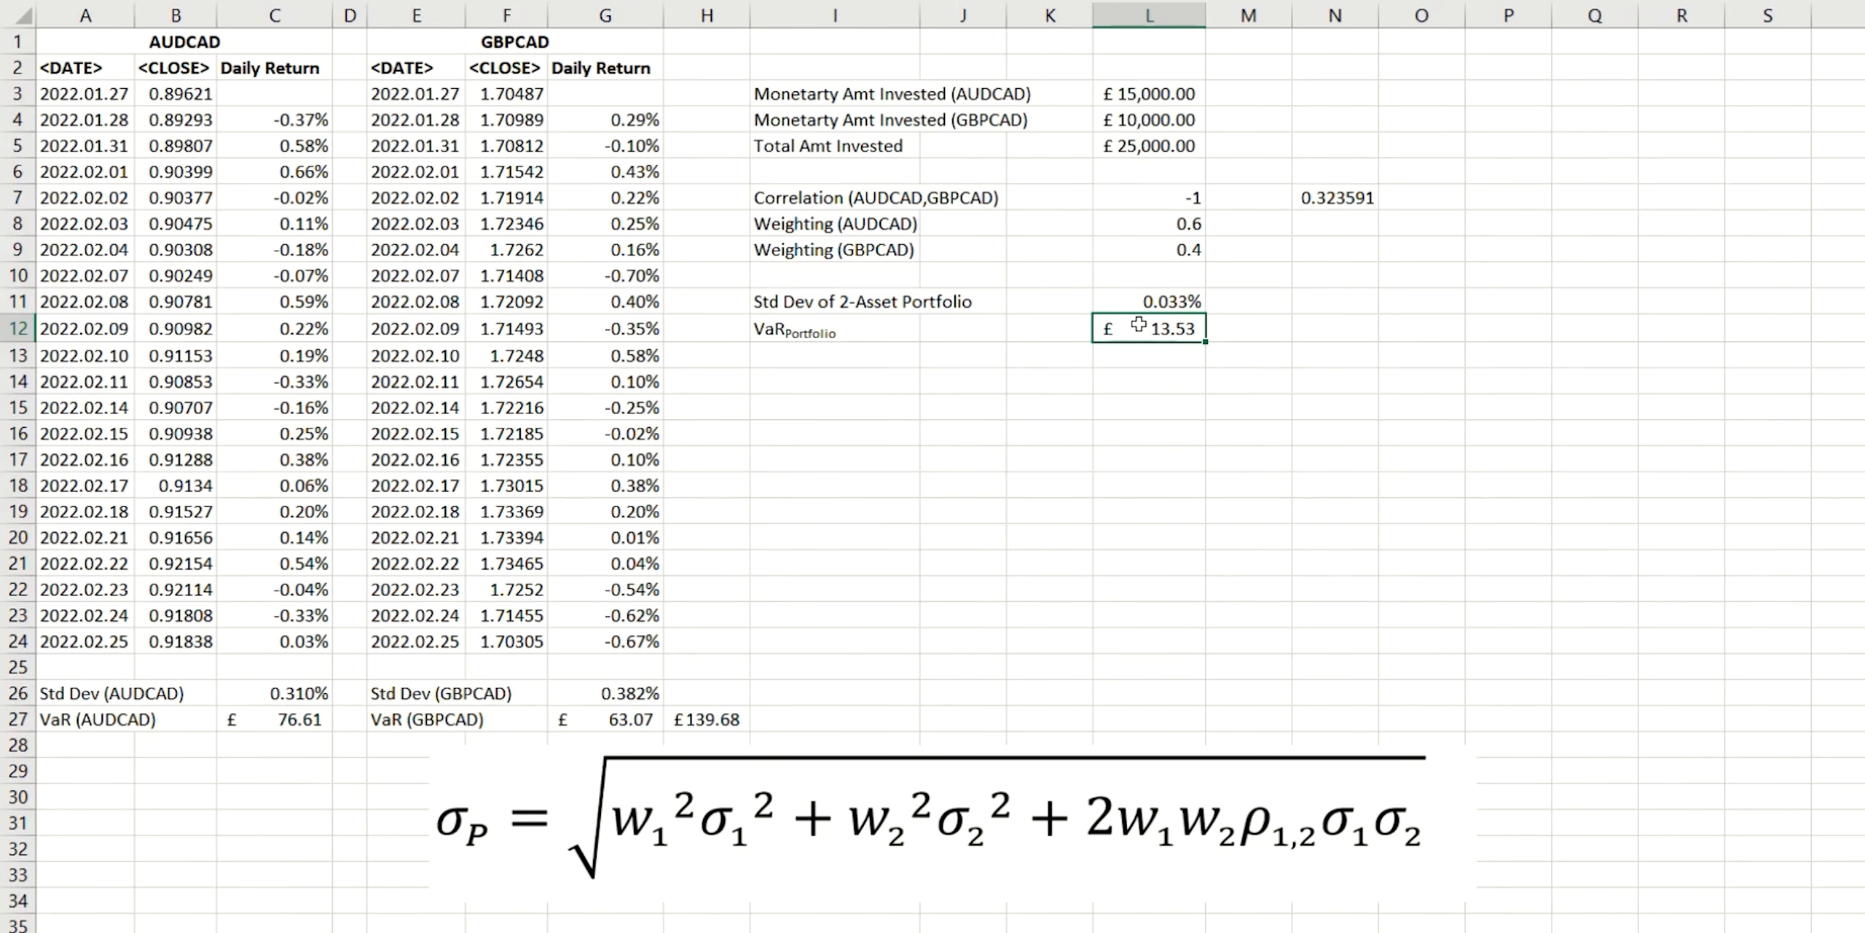
{"action": "left_click", "coordinate": [1489, 299]}
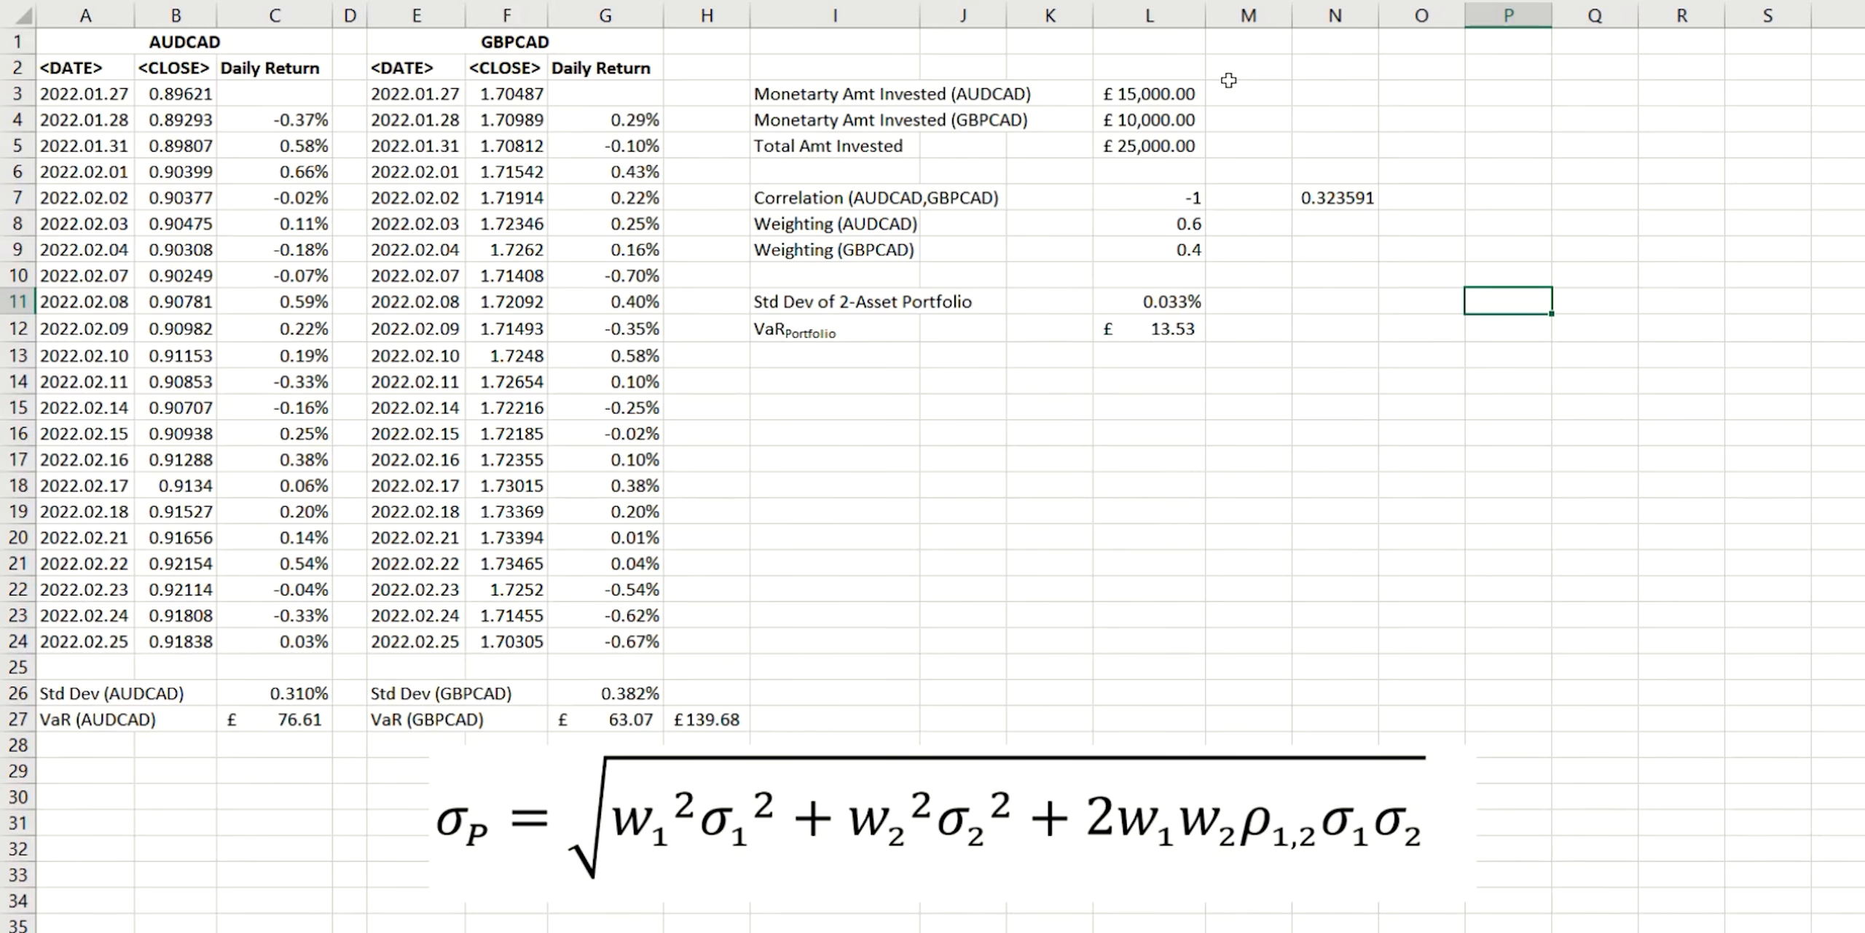
Set the monetary amount invested in AUDCAD in L3 to 13000 and check the portfolio VaR in L12.
{"action": "left_click", "coordinate": [1159, 100]}
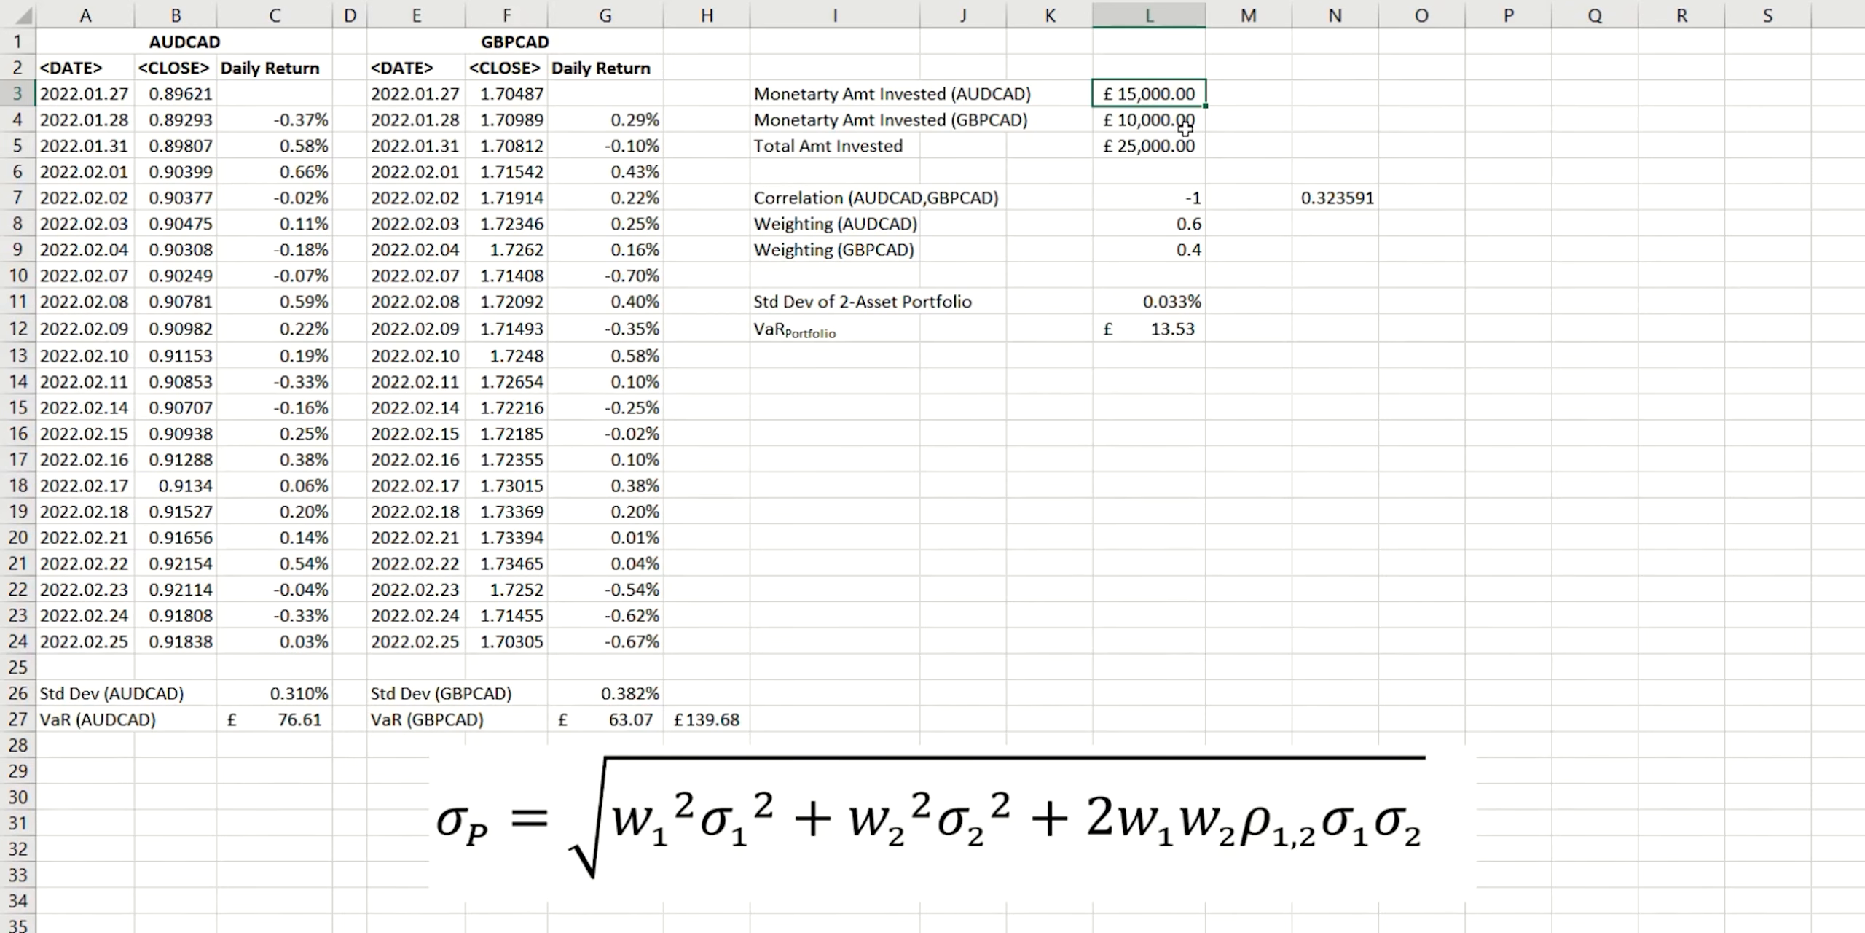
{"action": "type", "text": "13000"}
{"action": "key", "text": "Return"}
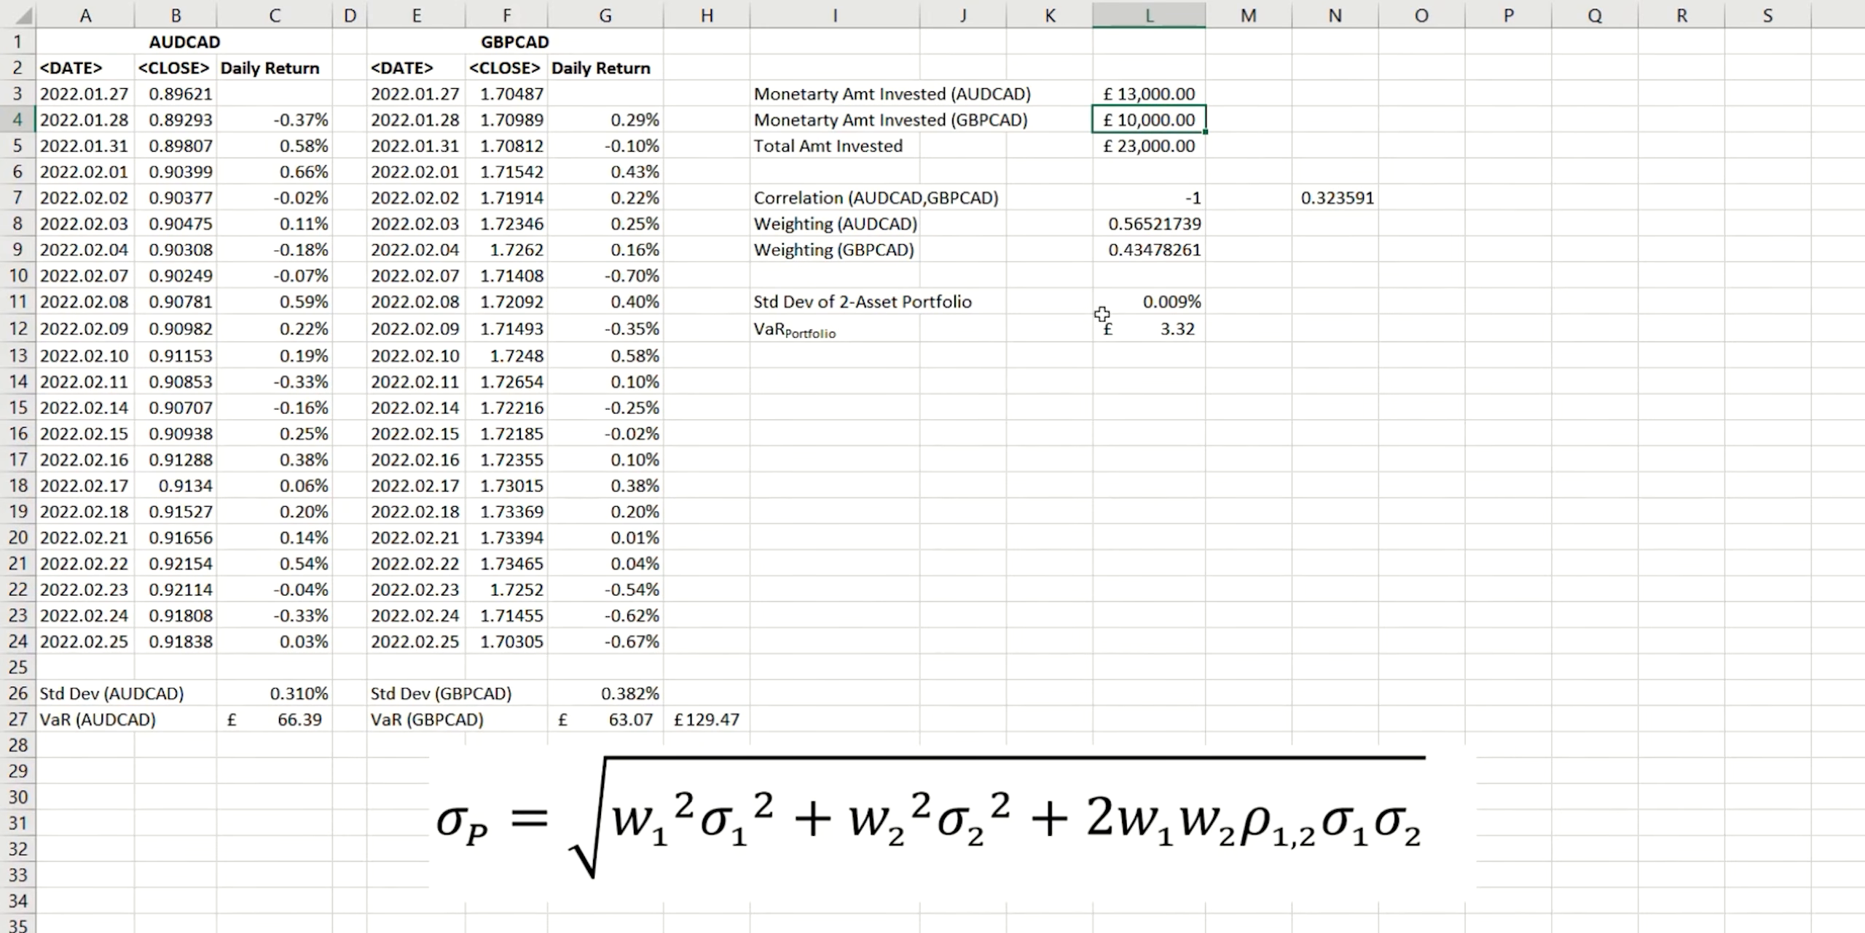
{"action": "left_click", "coordinate": [1136, 325]}
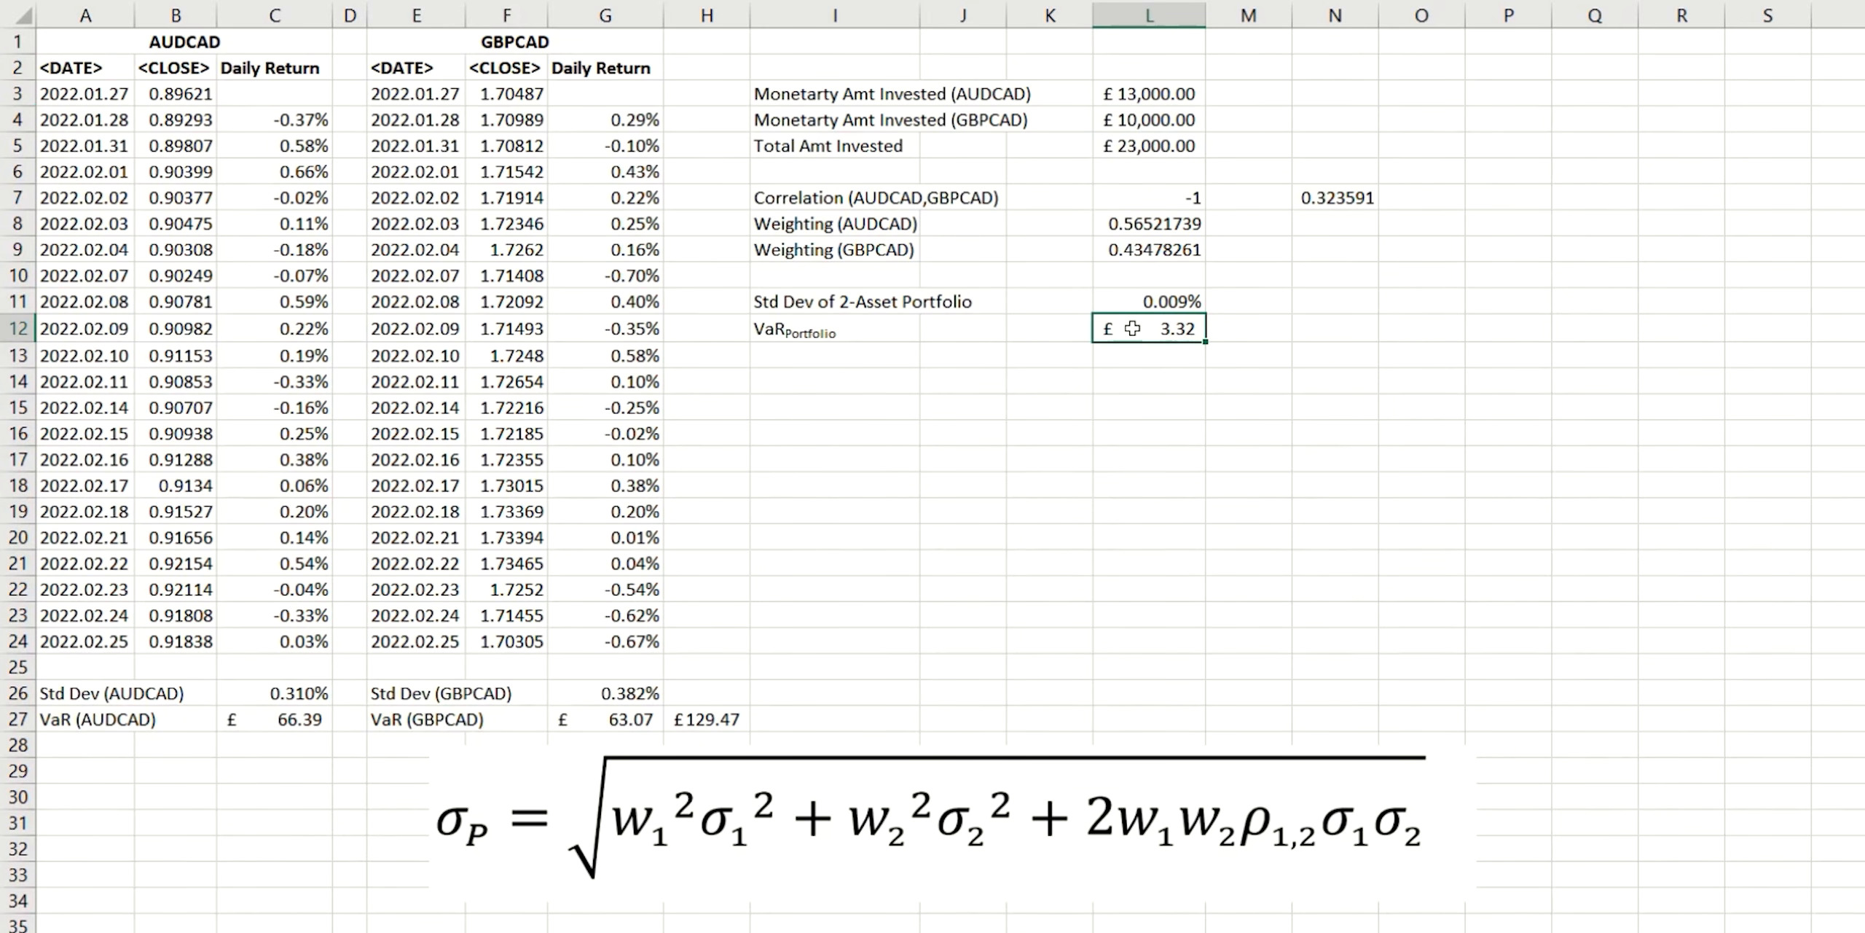